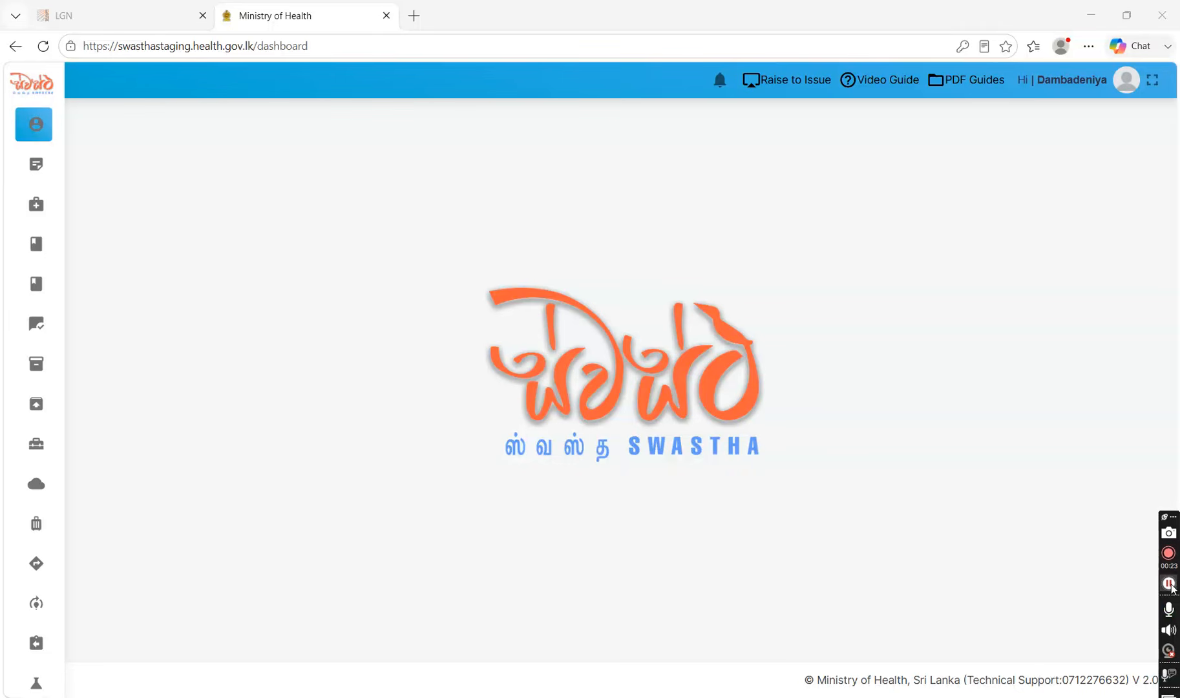
- Change the user role to Drugs Stores Pharmacist
{"action": "left_click", "coordinate": [1170, 584]}
{"action": "left_click", "coordinate": [1127, 80]}
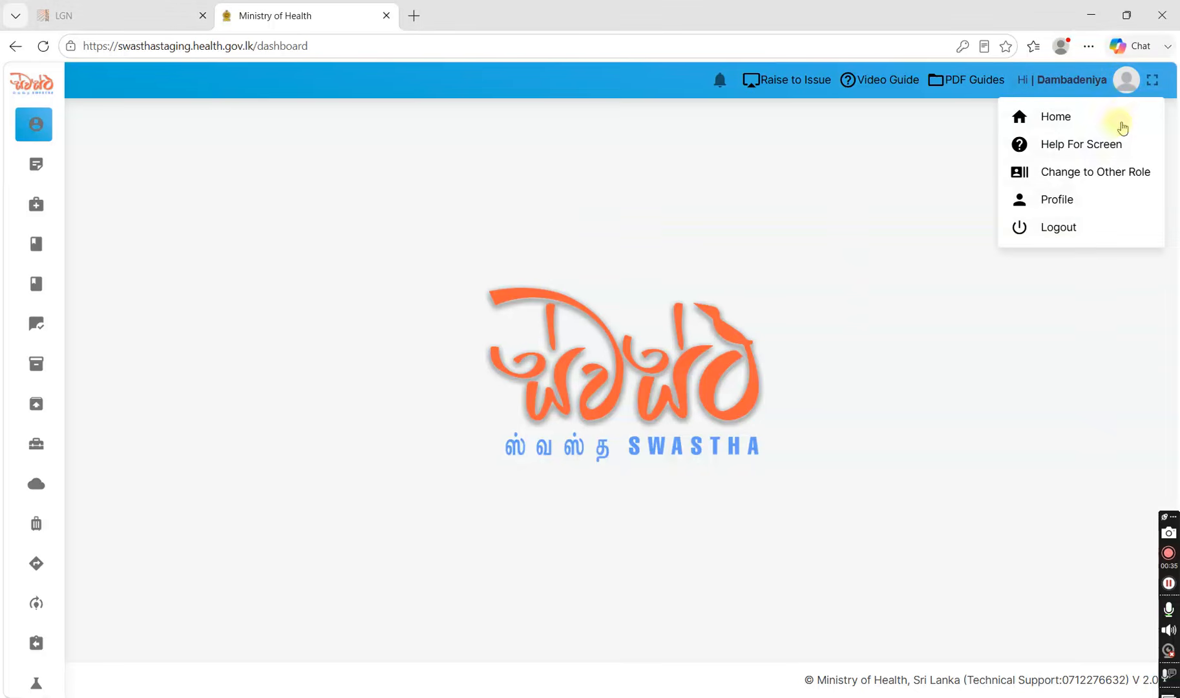
{"action": "left_click", "coordinate": [1119, 174]}
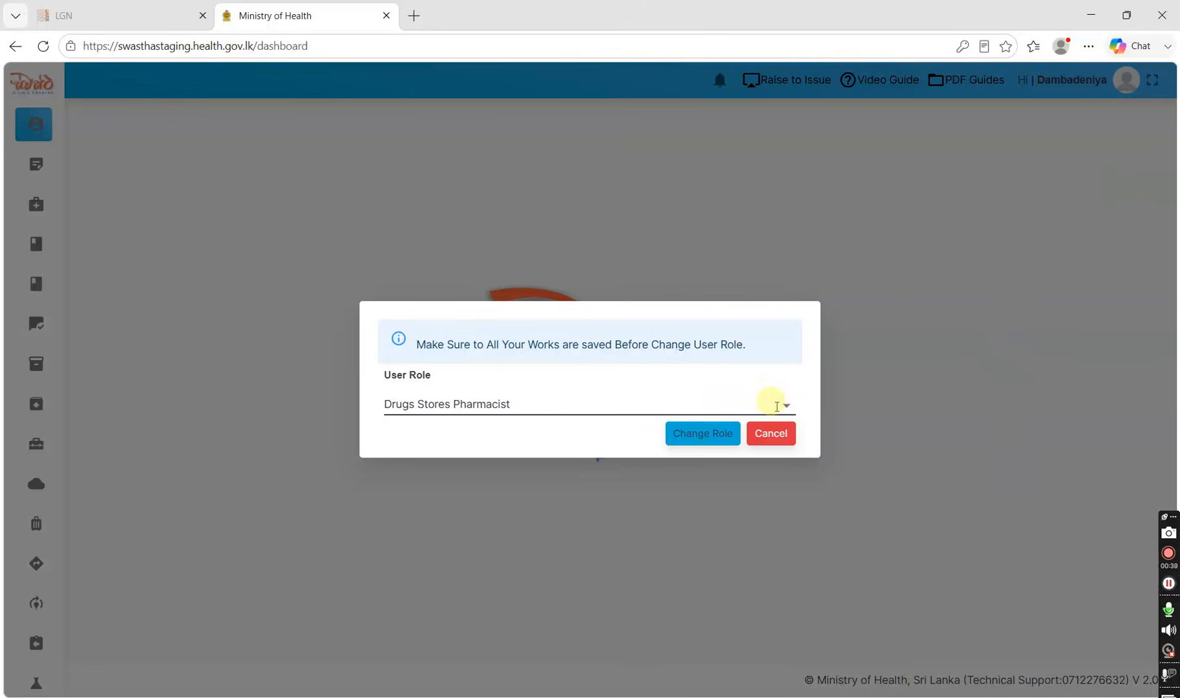
{"action": "left_click", "coordinate": [706, 433]}
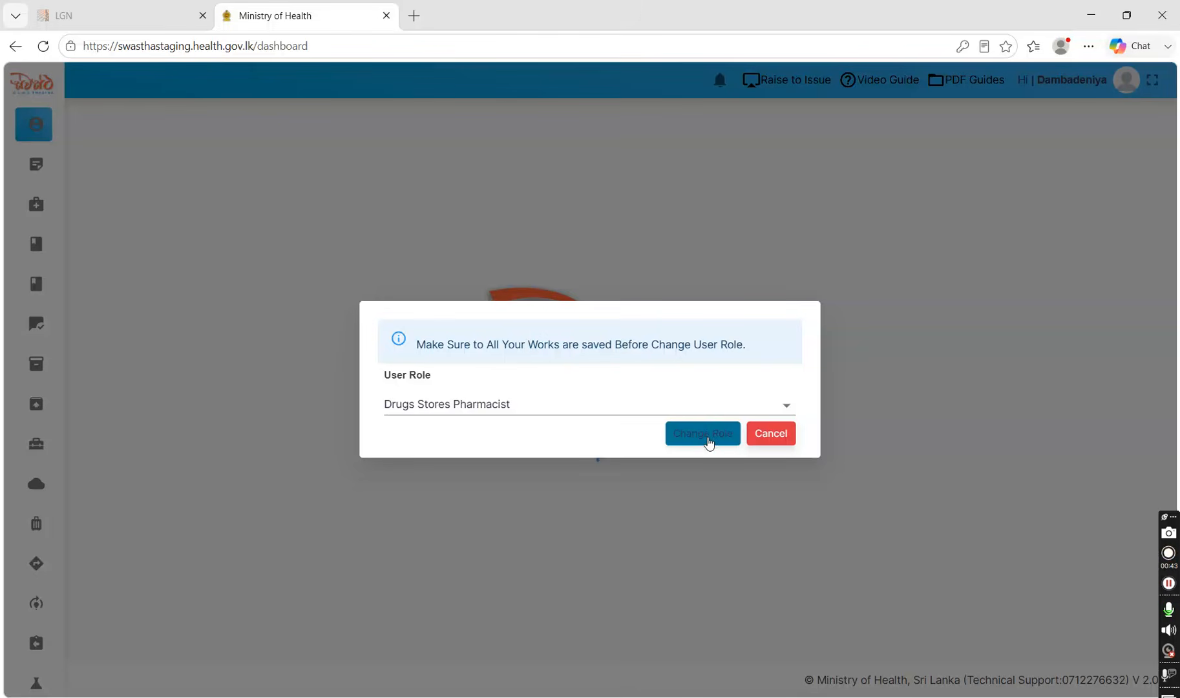
{"action": "left_click", "coordinate": [708, 438]}
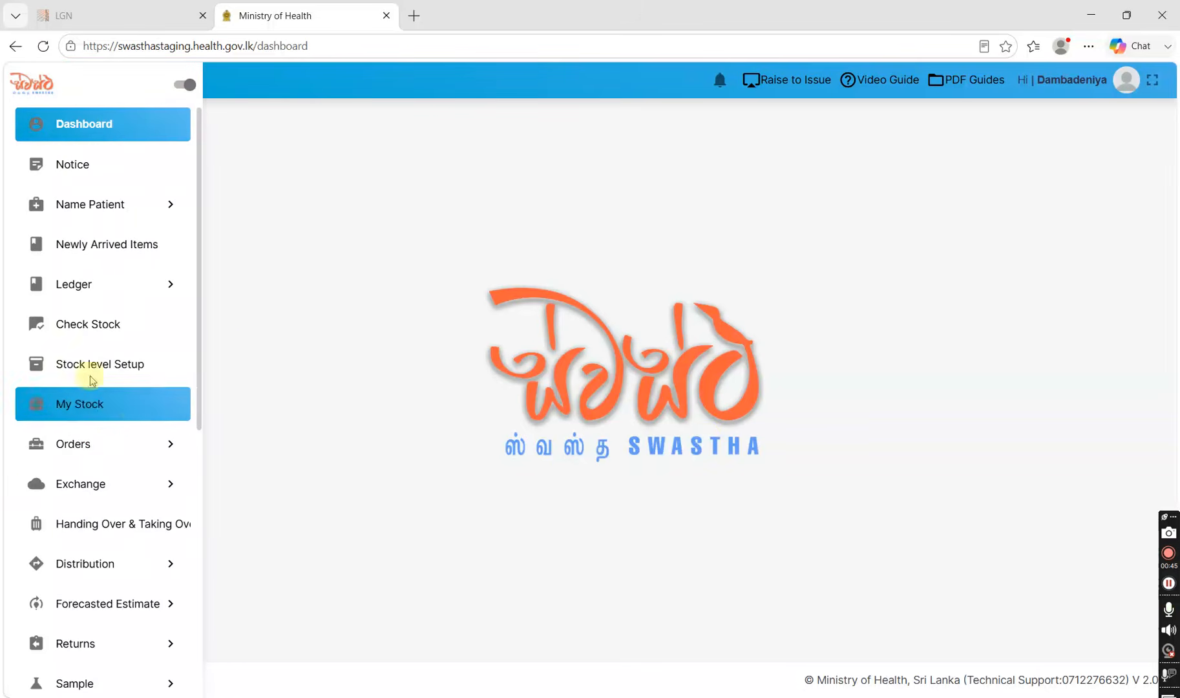
- Open the forecasted estimate requests and view the details of the 2027 annual Pharmaceutical request for BH Dambadeniya Drugs Store
{"action": "mouse_move", "coordinate": [32, 245]}
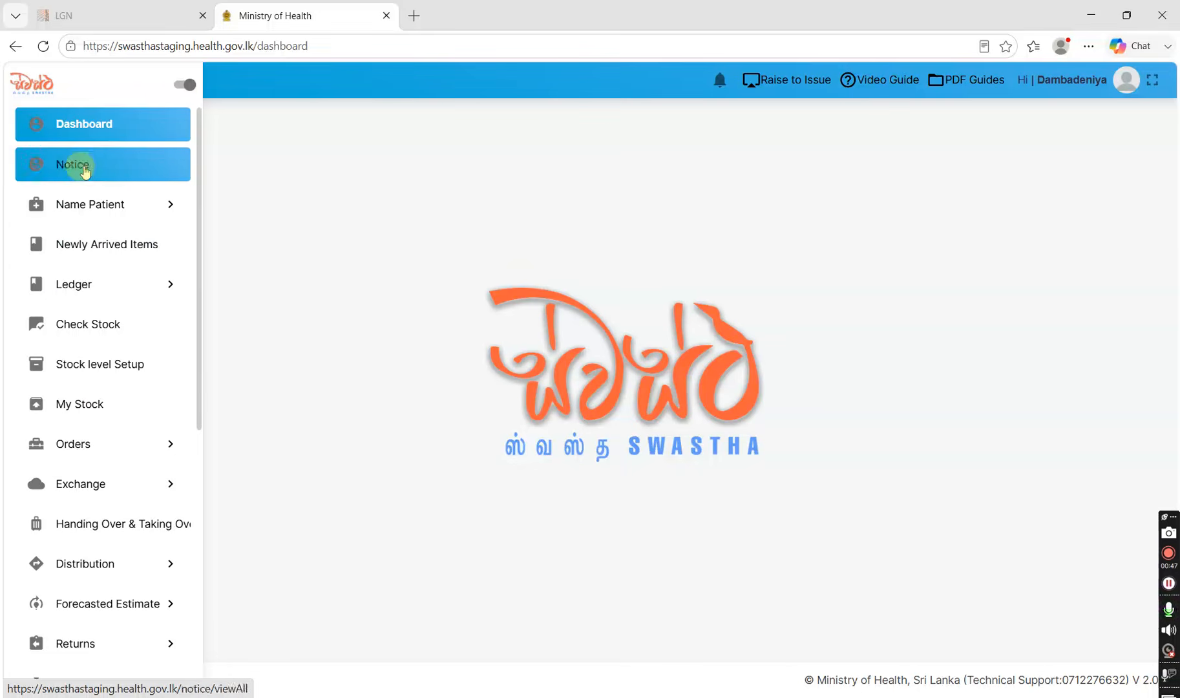
{"action": "left_click", "coordinate": [81, 604]}
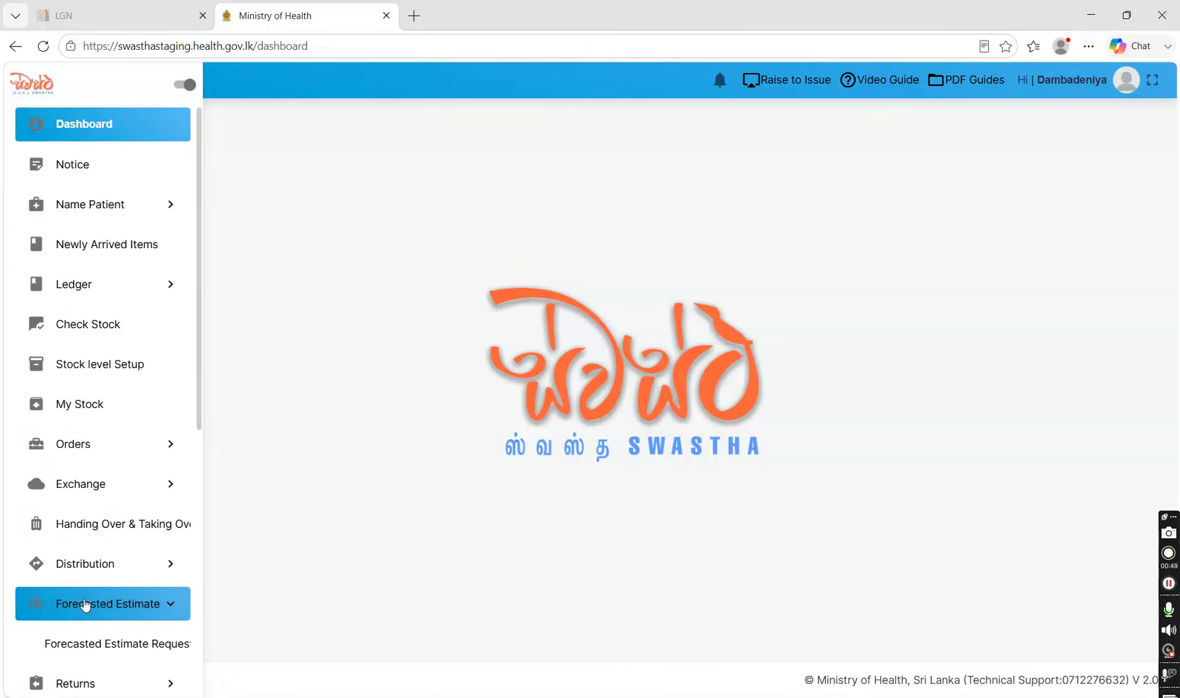
{"action": "left_click", "coordinate": [86, 647]}
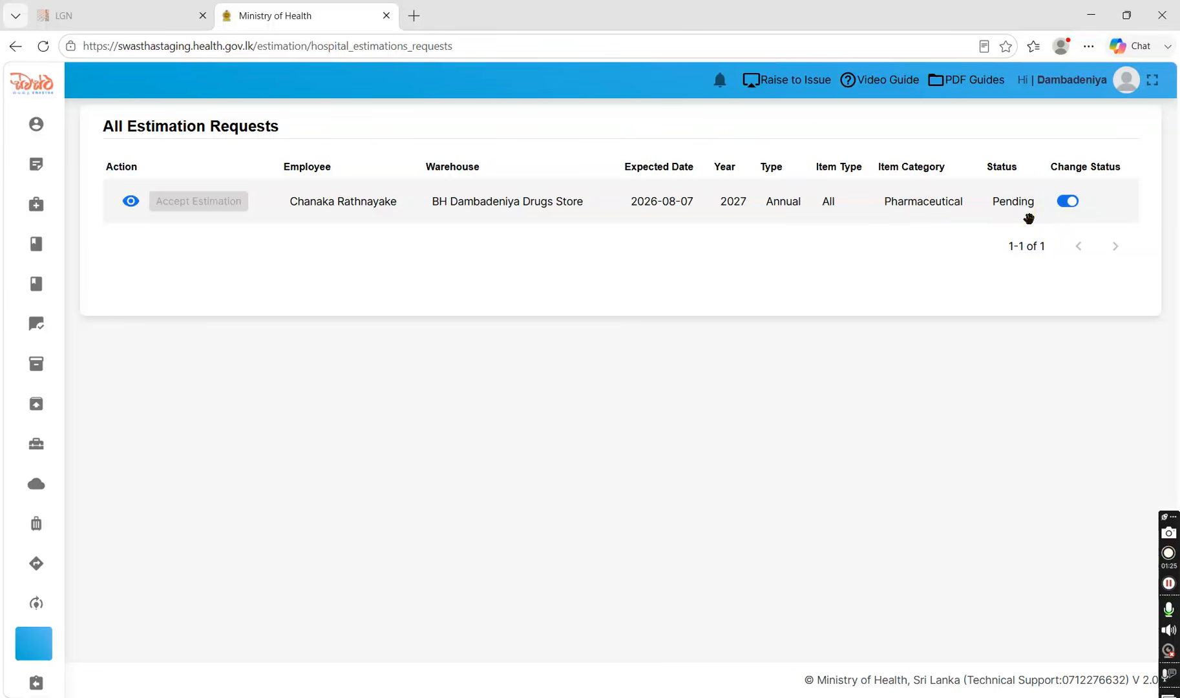
{"action": "mouse_move", "coordinate": [10, 161]}
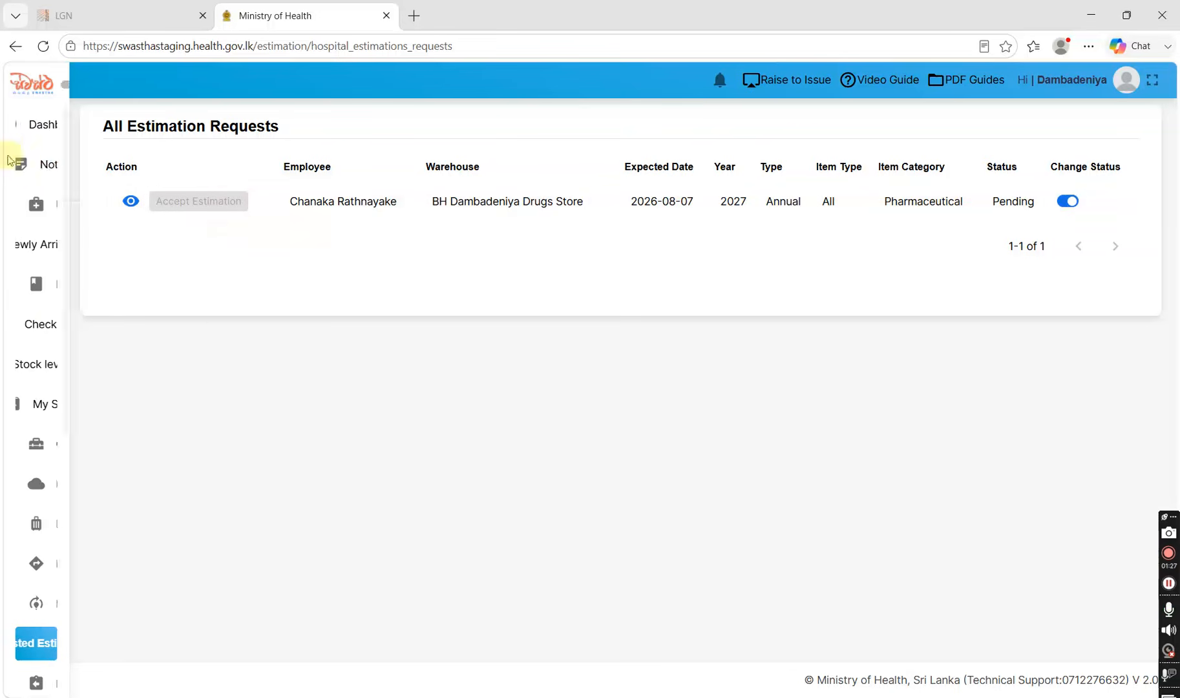
{"action": "left_click", "coordinate": [129, 204]}
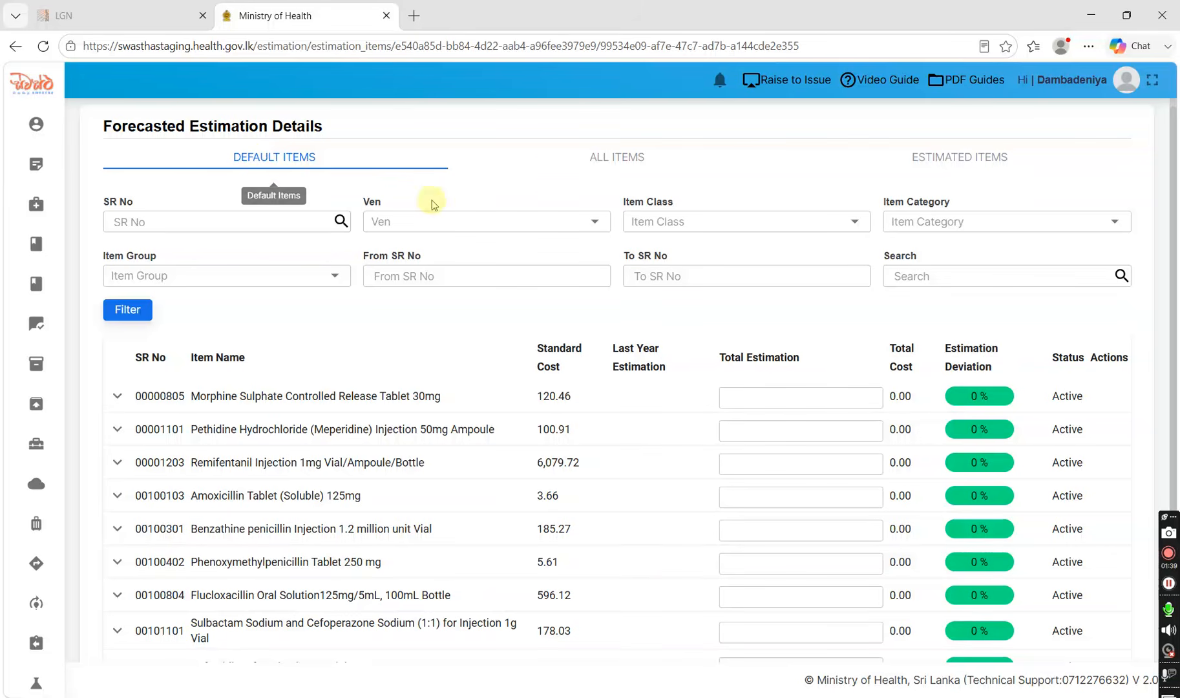
- Look through the All Items and Estimated Items lists of the forecasted estimation
{"action": "left_click", "coordinate": [601, 163]}
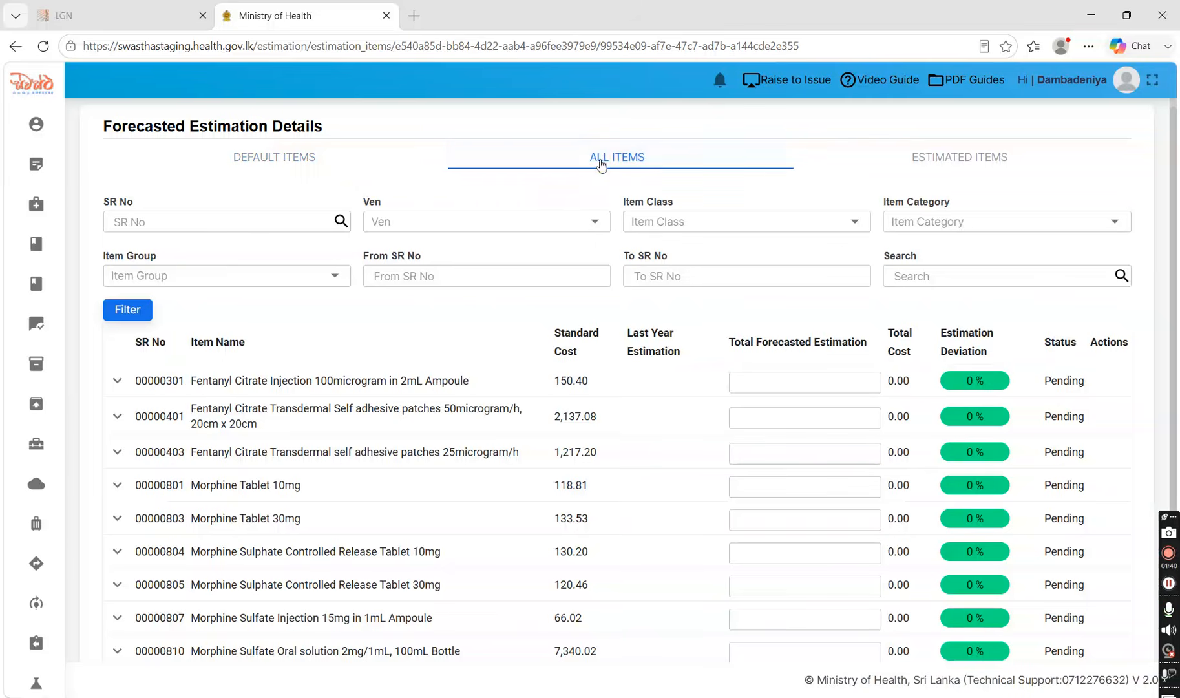
{"action": "left_click", "coordinate": [1004, 163]}
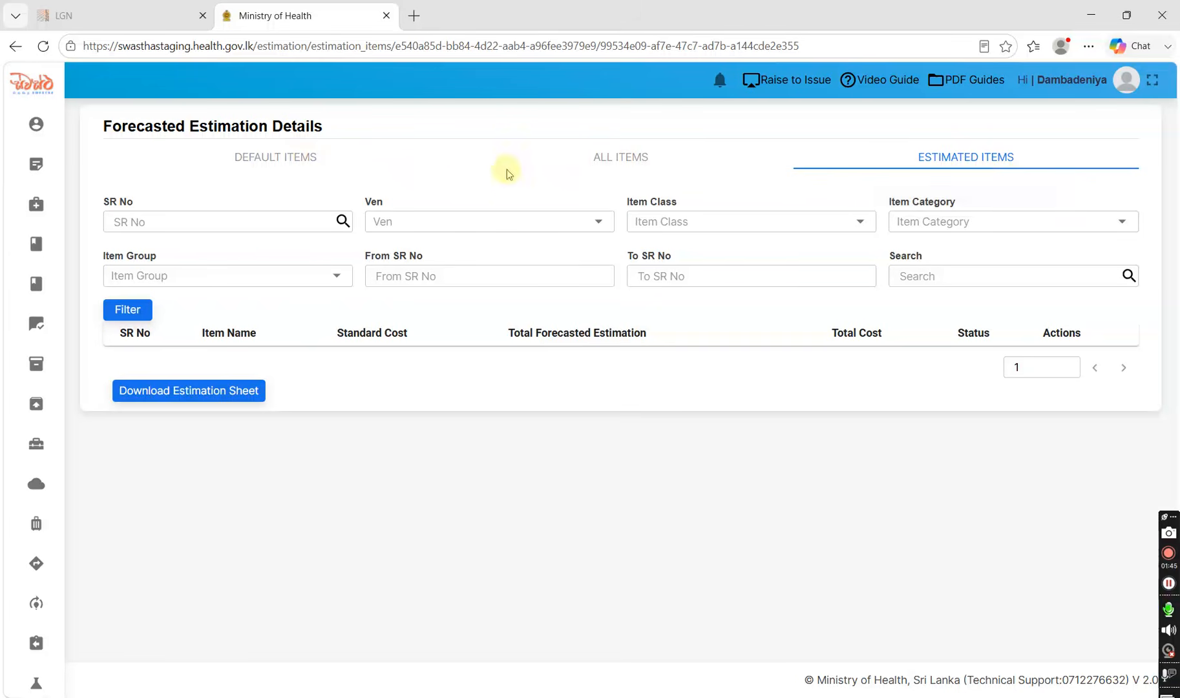
{"action": "left_click", "coordinate": [615, 170]}
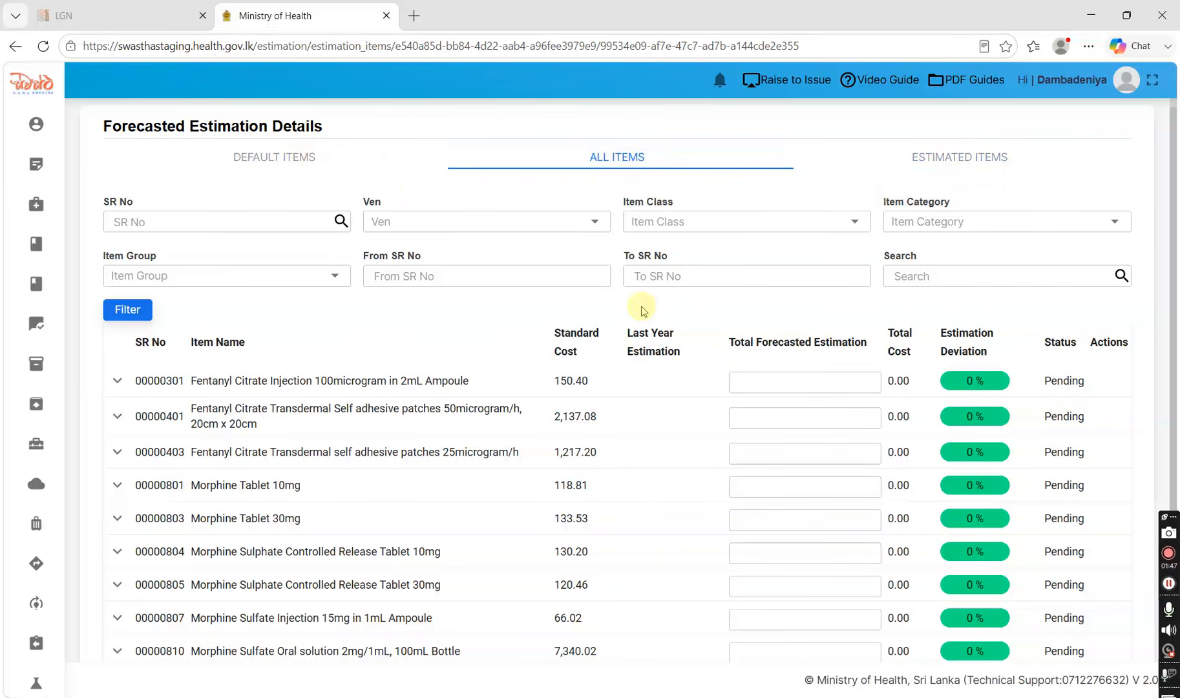
{"action": "scroll", "coordinate": [539, 326], "scroll_direction": "down", "scroll_amount": 2}
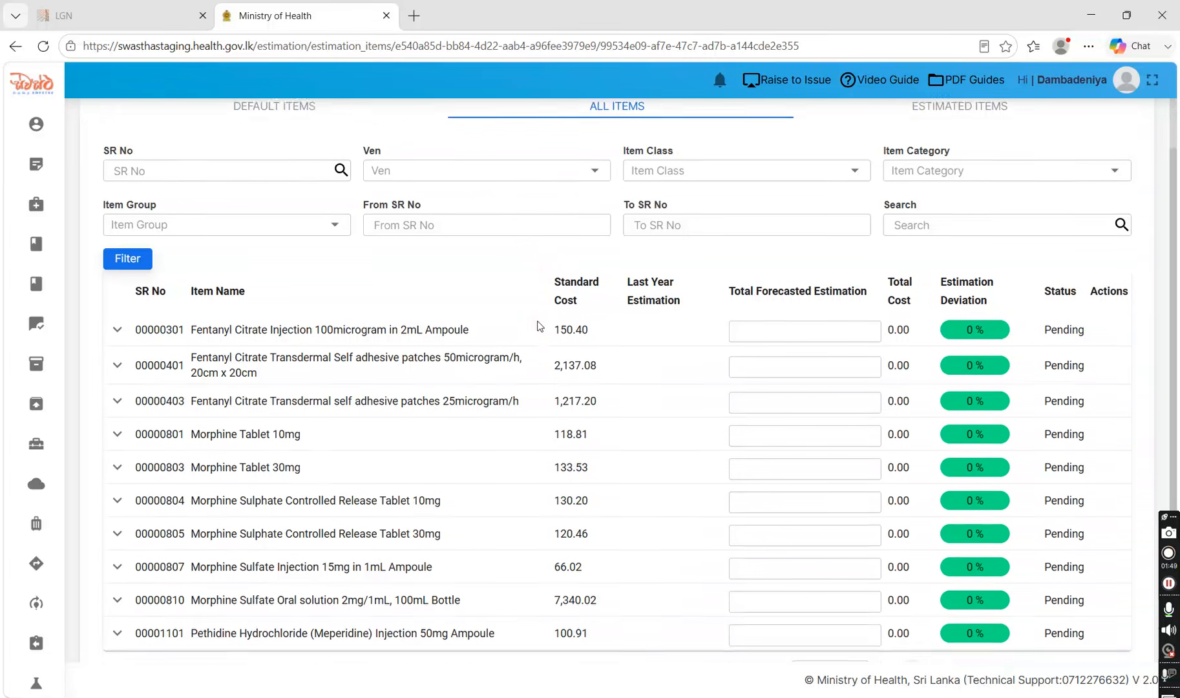
{"action": "scroll", "coordinate": [540, 325], "scroll_direction": "up", "scroll_amount": 2}
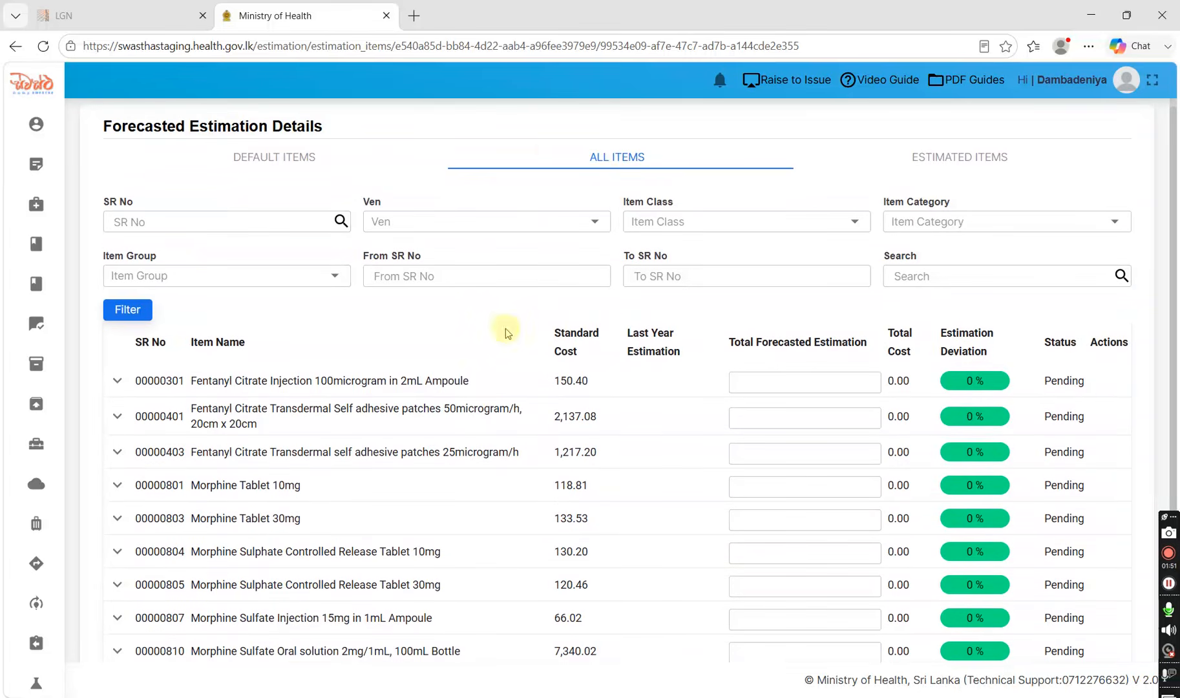
- Examine the Default Items list of the forecasted estimation from its filters down to the page controls
{"action": "left_click", "coordinate": [295, 158]}
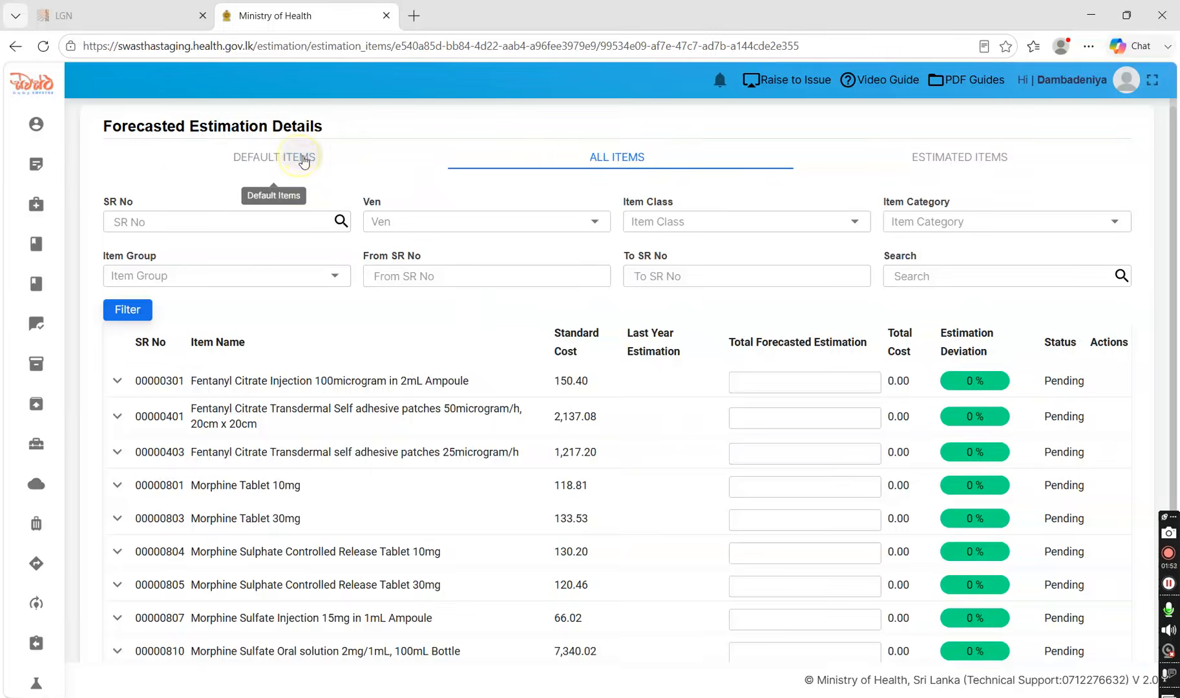
{"action": "scroll", "coordinate": [802, 456], "scroll_direction": "down", "scroll_amount": 1}
{"action": "scroll", "coordinate": [801, 455], "scroll_direction": "down", "scroll_amount": 2}
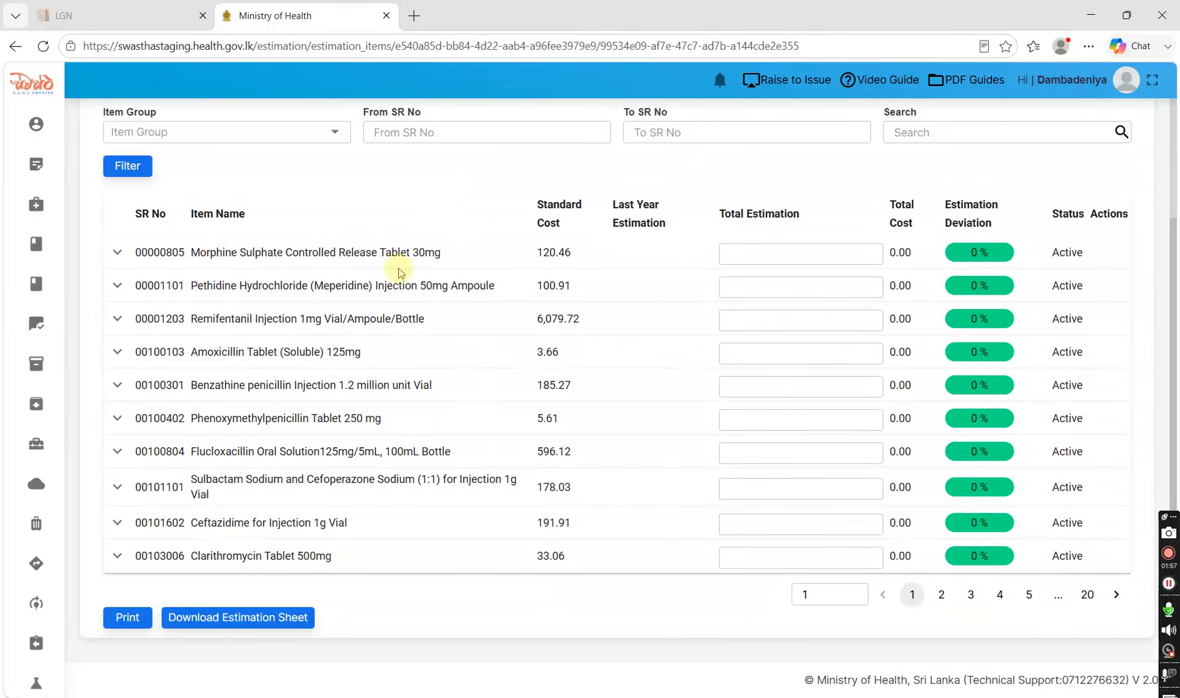
{"action": "scroll", "coordinate": [290, 236], "scroll_direction": "up", "scroll_amount": 2}
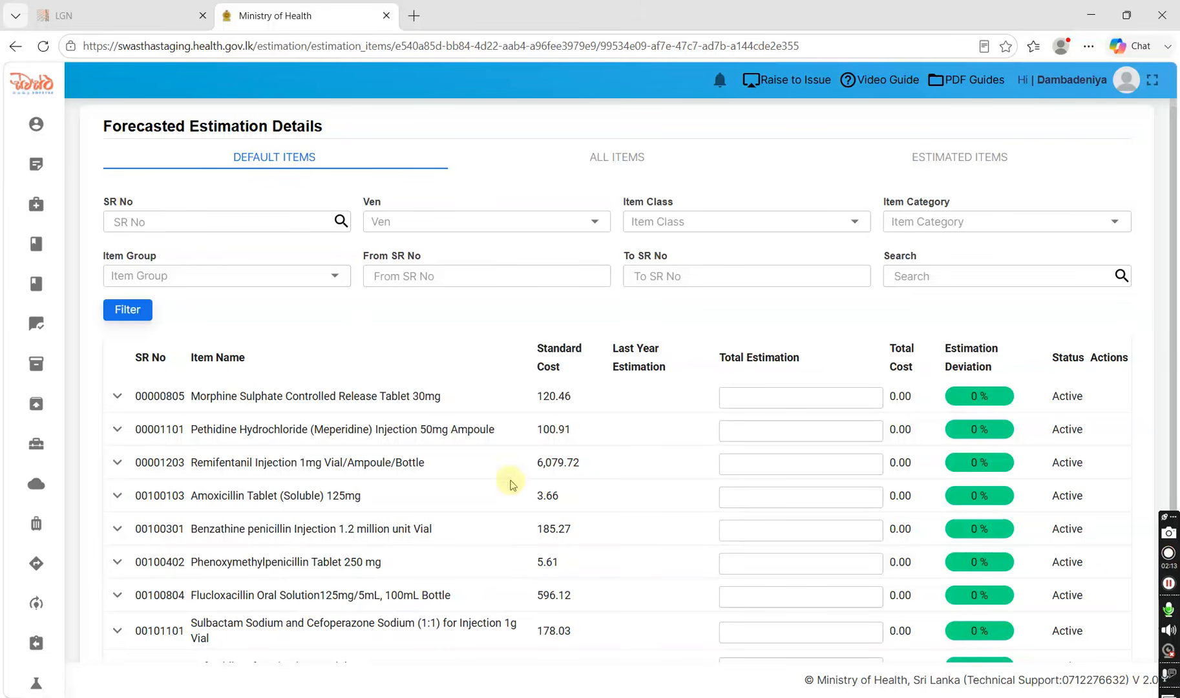
{"action": "scroll", "coordinate": [248, 429], "scroll_direction": "down", "scroll_amount": 2}
{"action": "scroll", "coordinate": [248, 429], "scroll_direction": "up", "scroll_amount": 2}
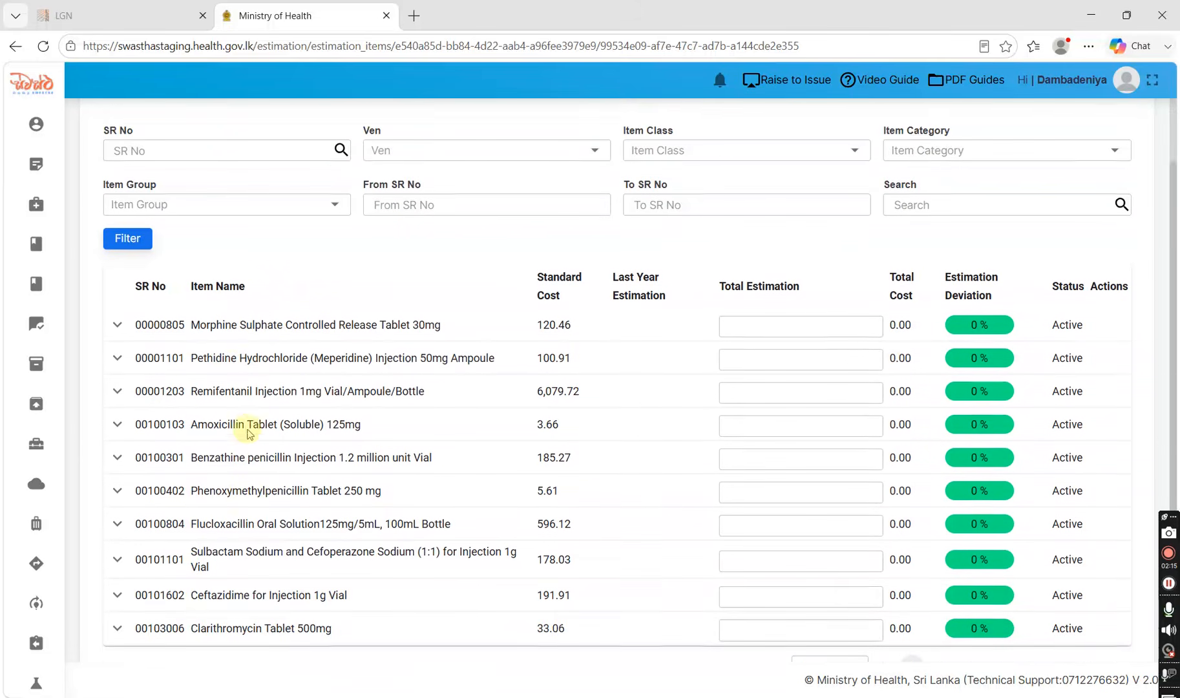
- Review the All Items list down to its page controls, and revisit the Default Items and Estimated Items lists
{"action": "left_click", "coordinate": [549, 165]}
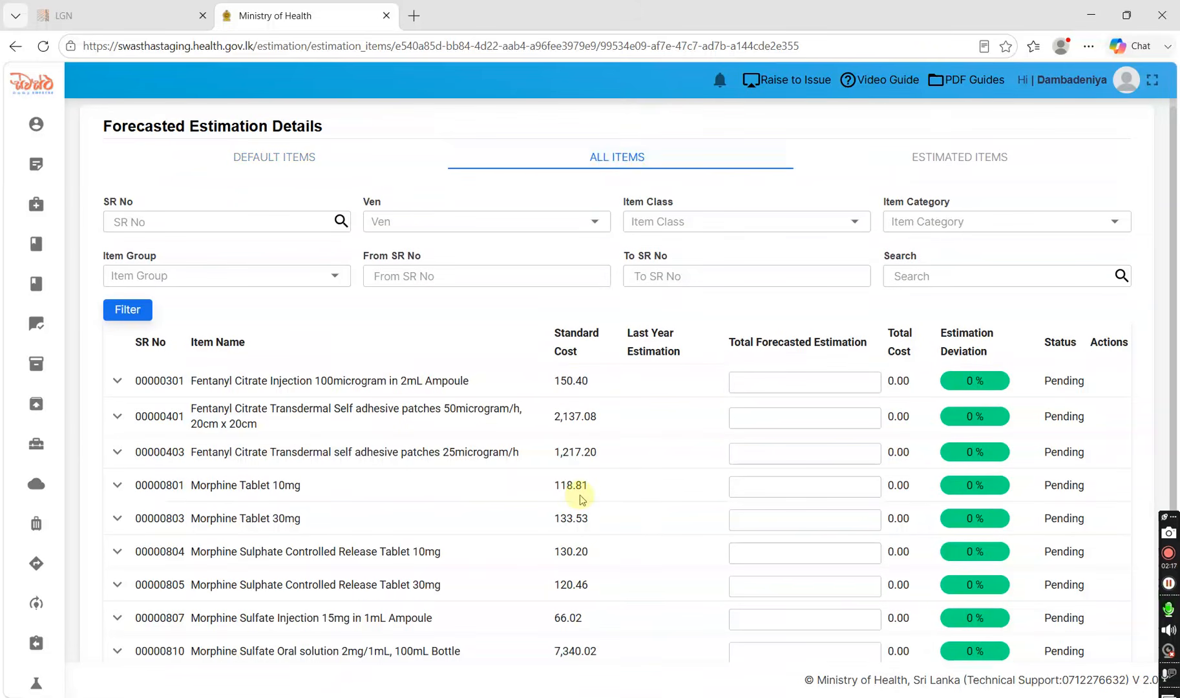
{"action": "scroll", "coordinate": [581, 491], "scroll_direction": "down", "scroll_amount": 2}
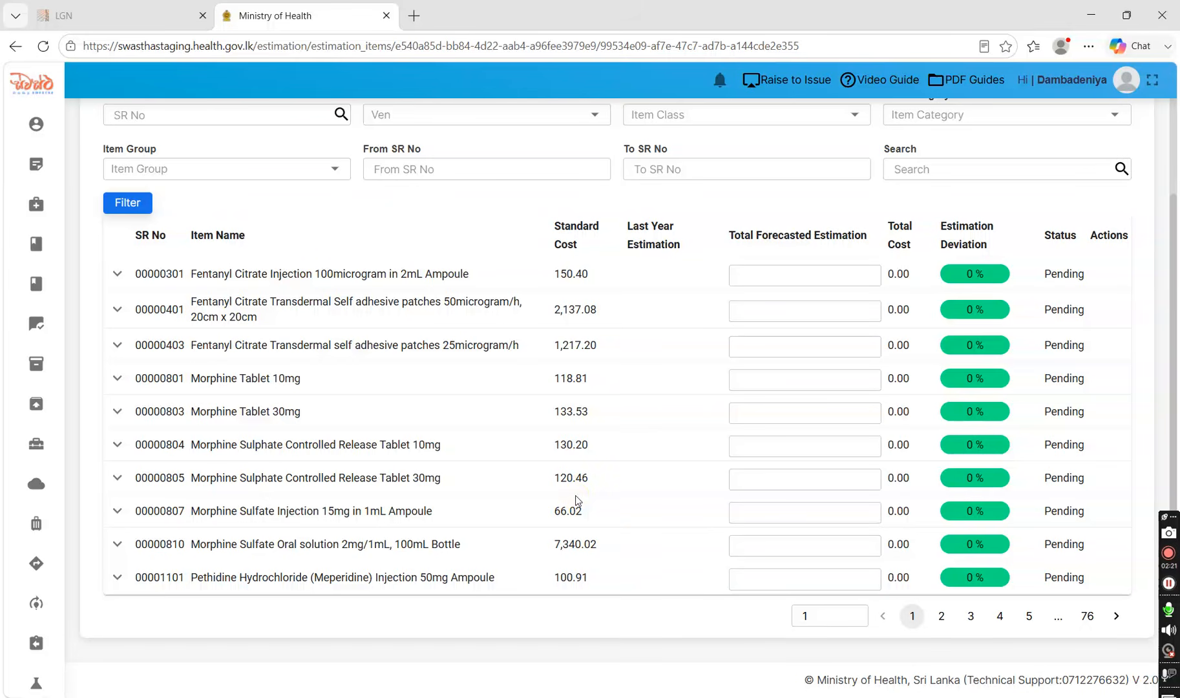
{"action": "scroll", "coordinate": [698, 422], "scroll_direction": "up", "scroll_amount": 2}
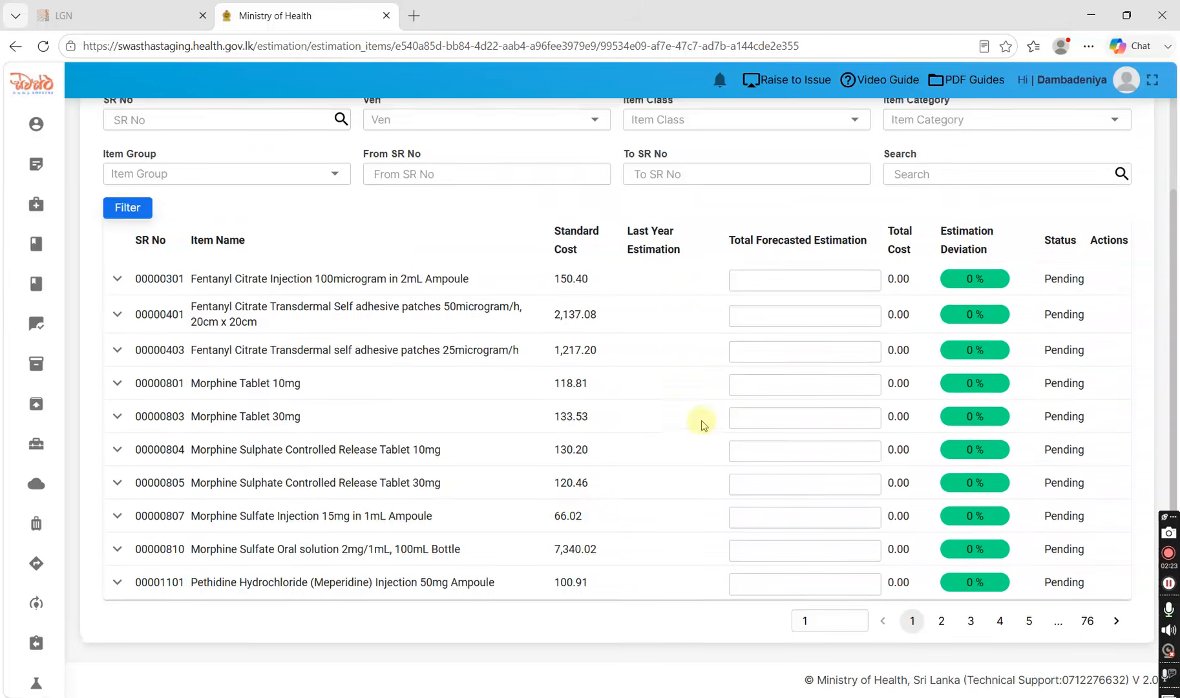
{"action": "left_click", "coordinate": [283, 165]}
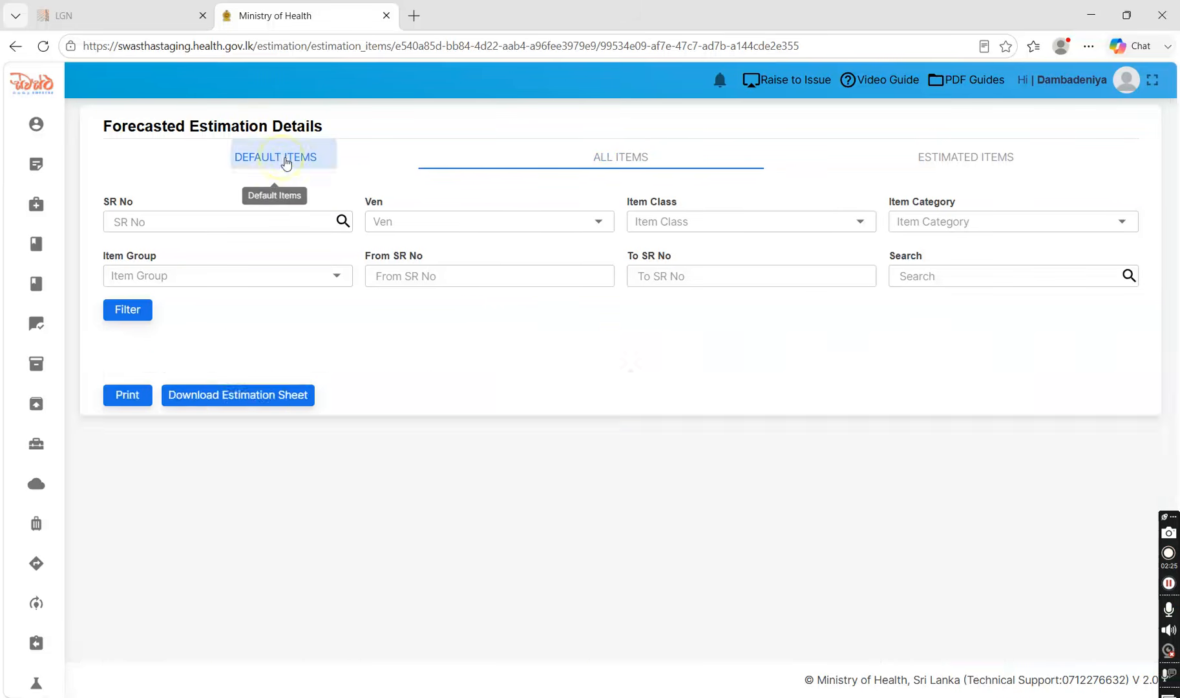
{"action": "left_click", "coordinate": [995, 156]}
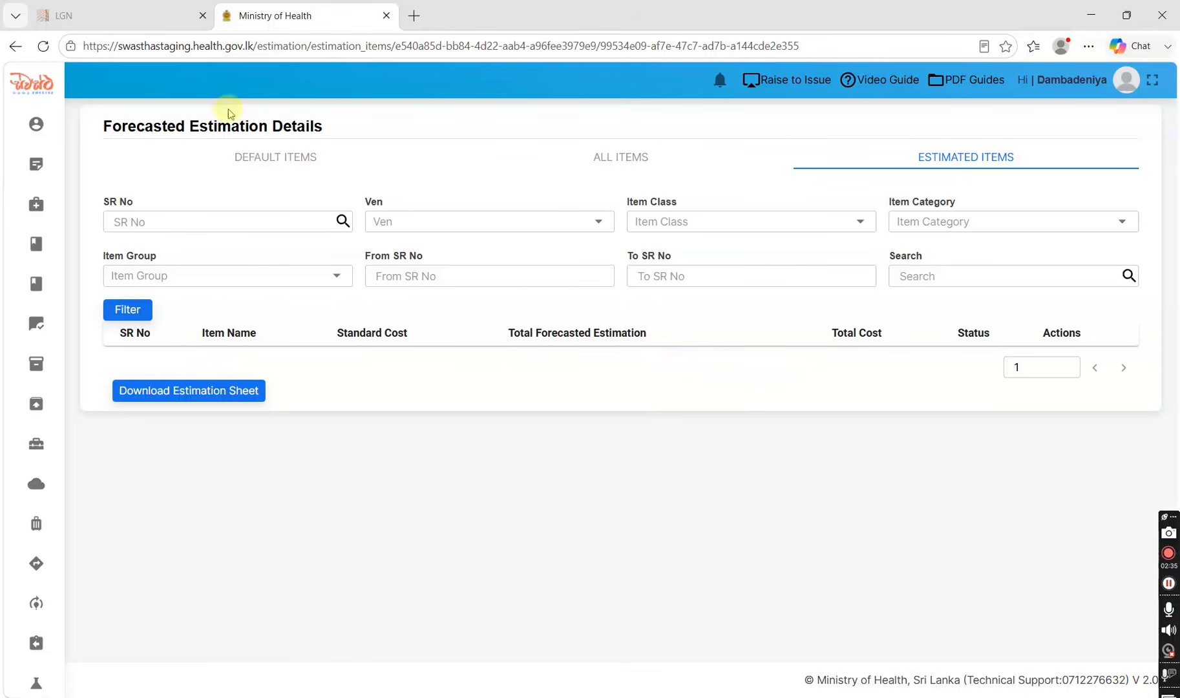
- Return to the Default Items list and go through its From SR No, To SR No and Search filter fields
{"action": "left_click", "coordinate": [287, 169]}
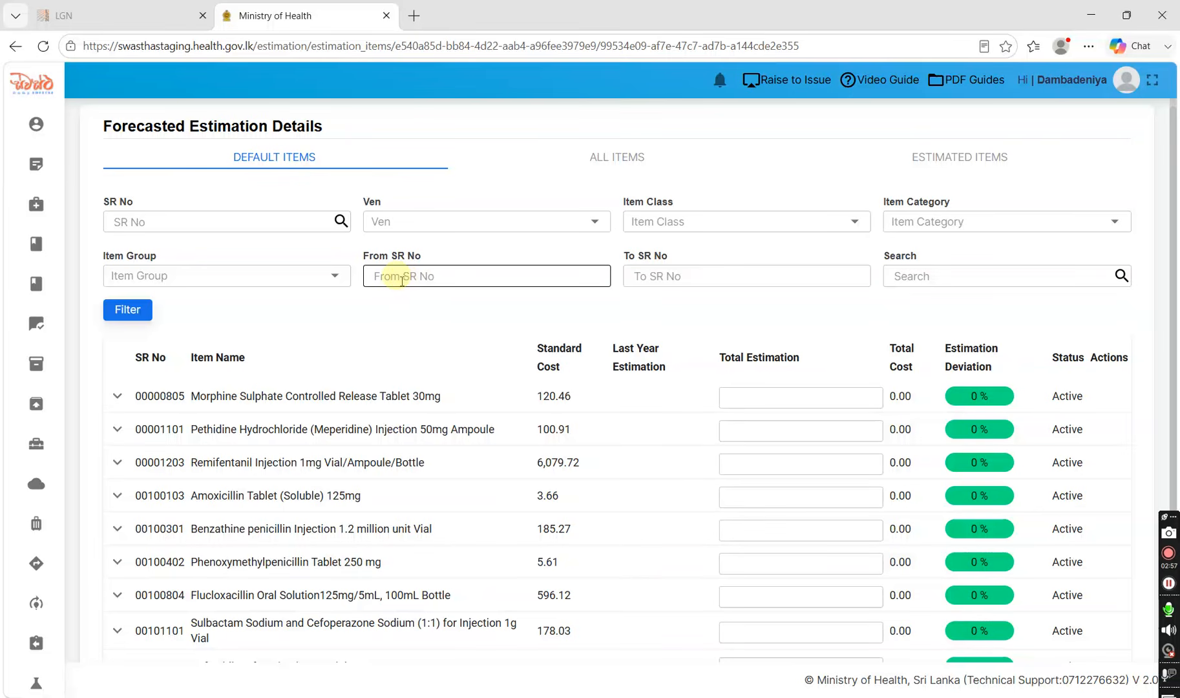
{"action": "left_click", "coordinate": [402, 281]}
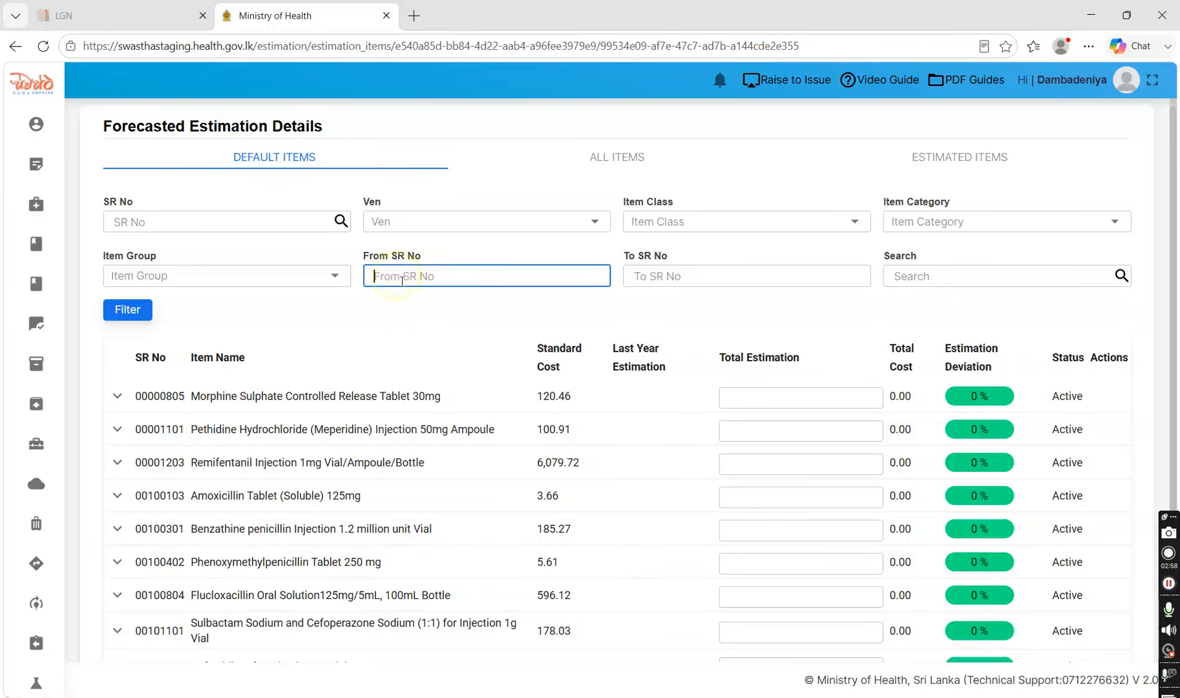
{"action": "left_click", "coordinate": [656, 273]}
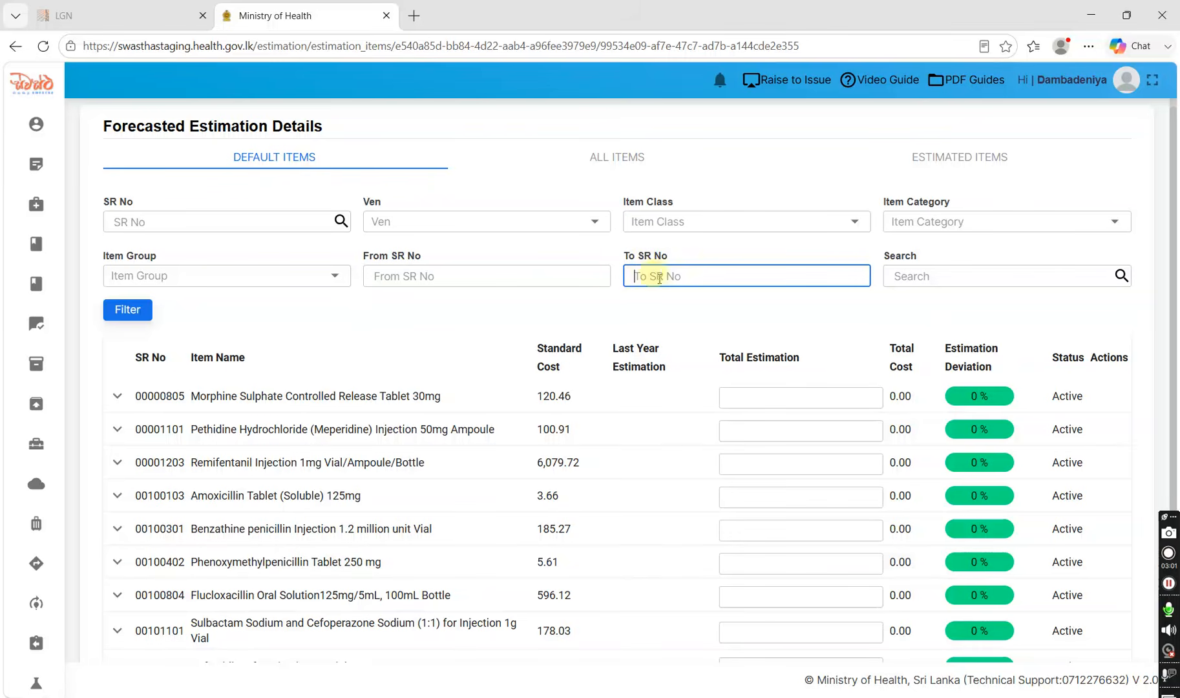
{"action": "left_click", "coordinate": [897, 279]}
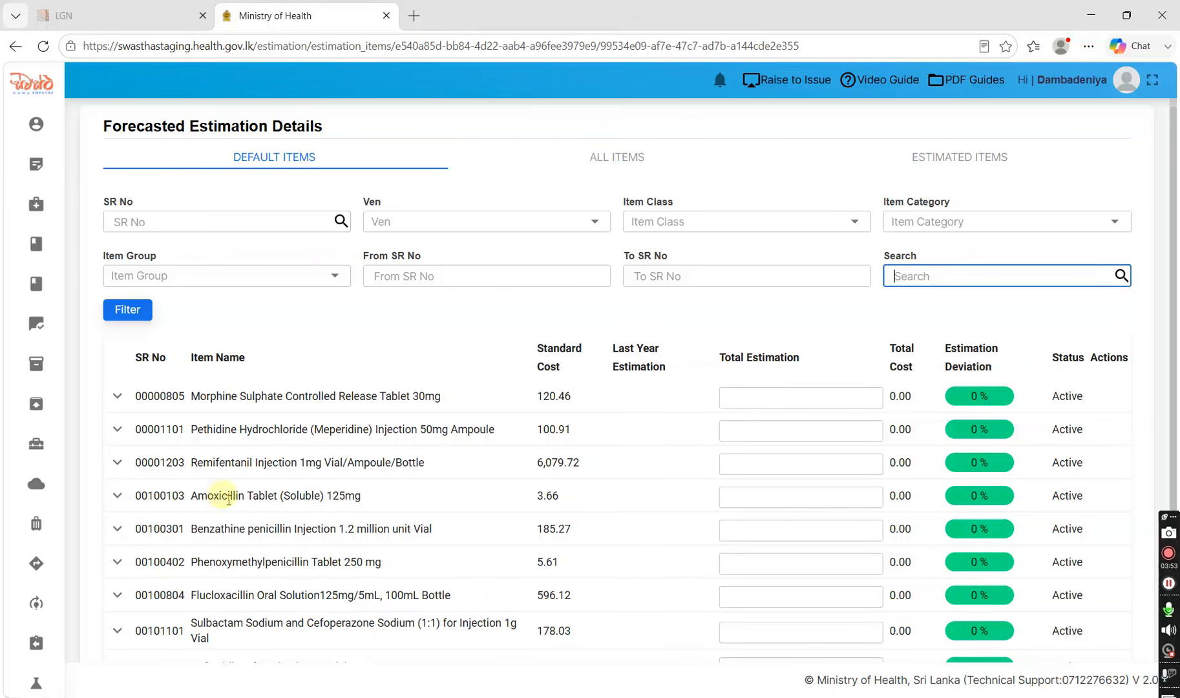
- Expand Amoxicillin Tablet (Soluble) 125mg to examine its monthly fields, stock quantities and consumption details, and collapse it again
{"action": "left_click", "coordinate": [729, 497]}
{"action": "scroll", "coordinate": [729, 496], "scroll_direction": "down", "scroll_amount": 2}
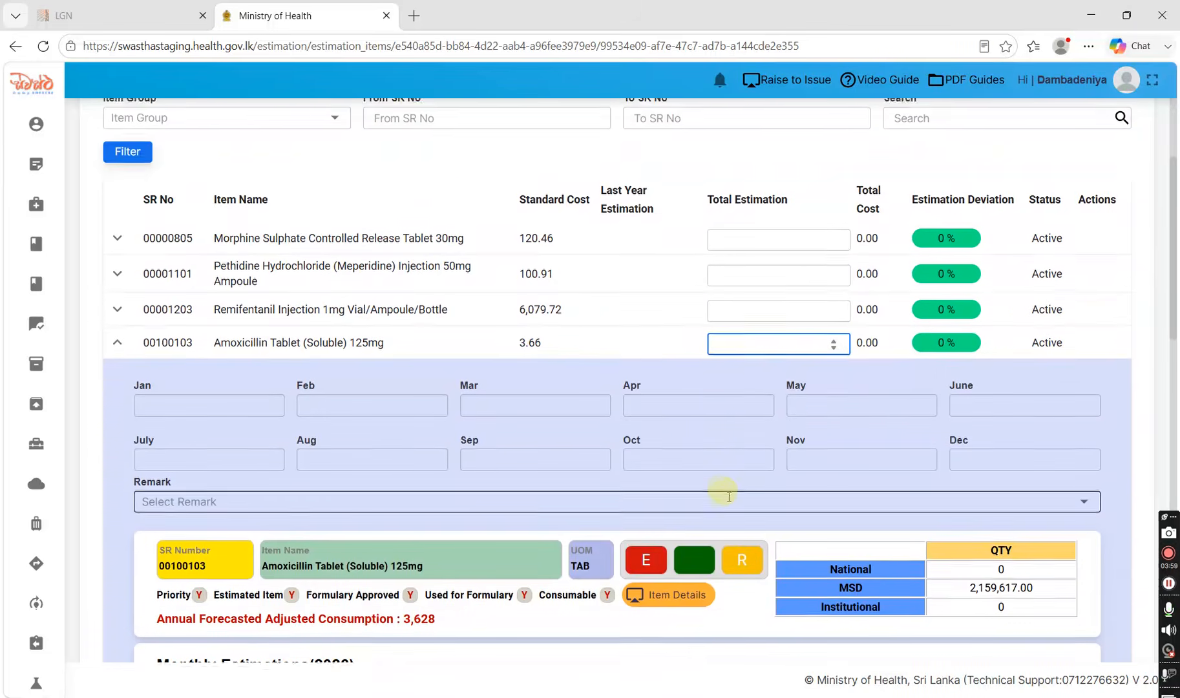
{"action": "scroll", "coordinate": [728, 495], "scroll_direction": "down", "scroll_amount": 1}
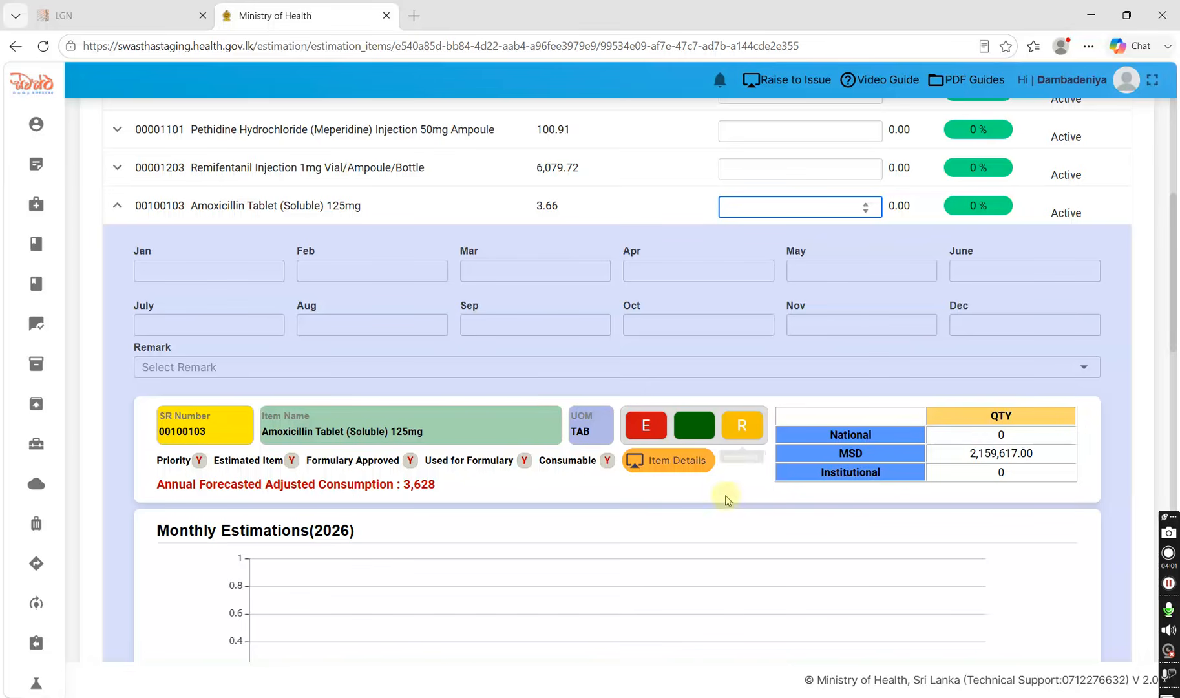
{"action": "left_click", "coordinate": [117, 208]}
{"action": "scroll", "coordinate": [115, 271], "scroll_direction": "up", "scroll_amount": 2}
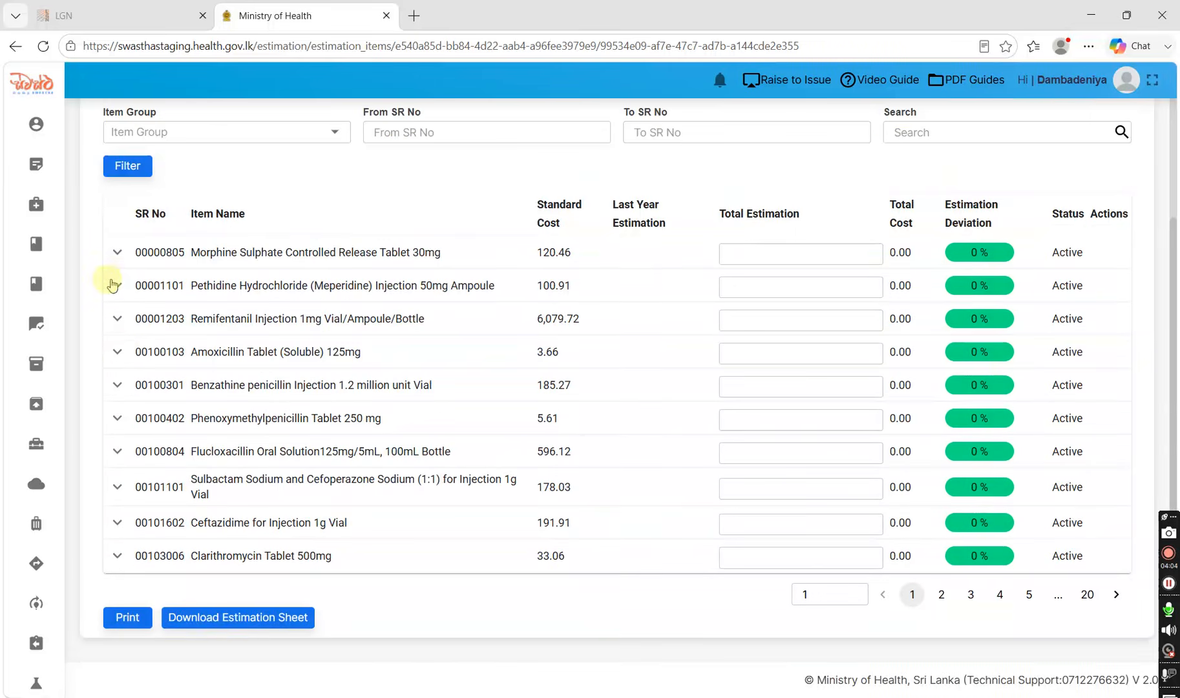
- Expand Amoxicillin Tablet (Soluble) 125mg and set its total estimation to 5000
{"action": "left_click", "coordinate": [119, 351]}
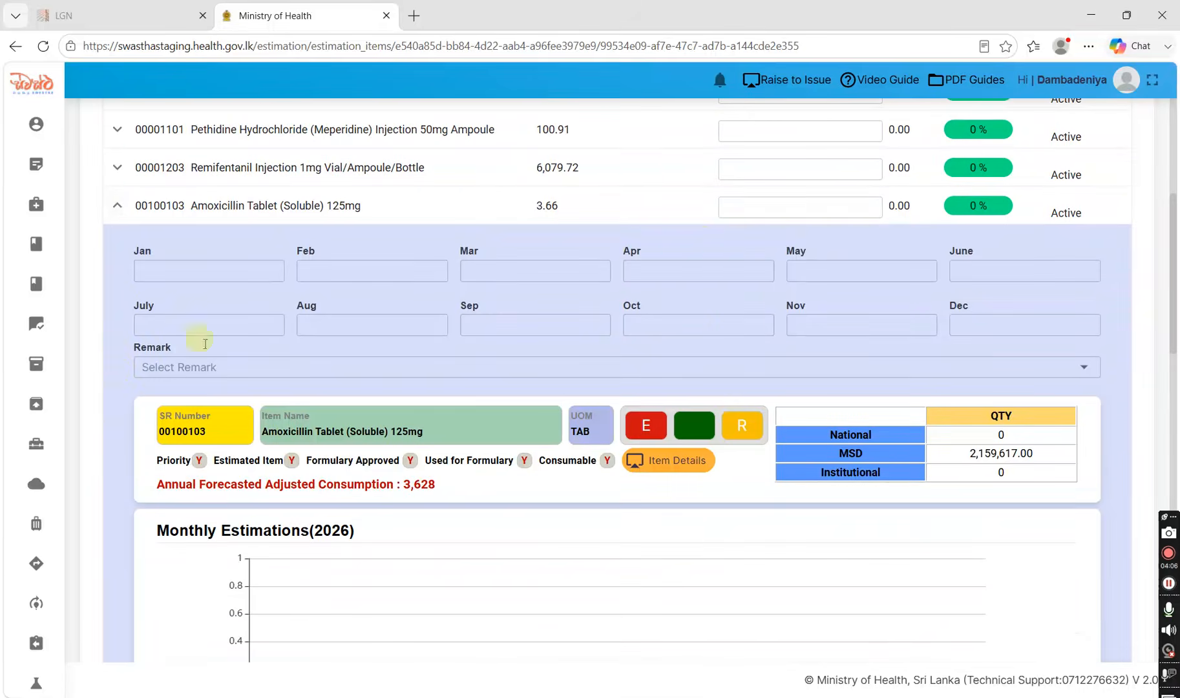
{"action": "left_click", "coordinate": [716, 211]}
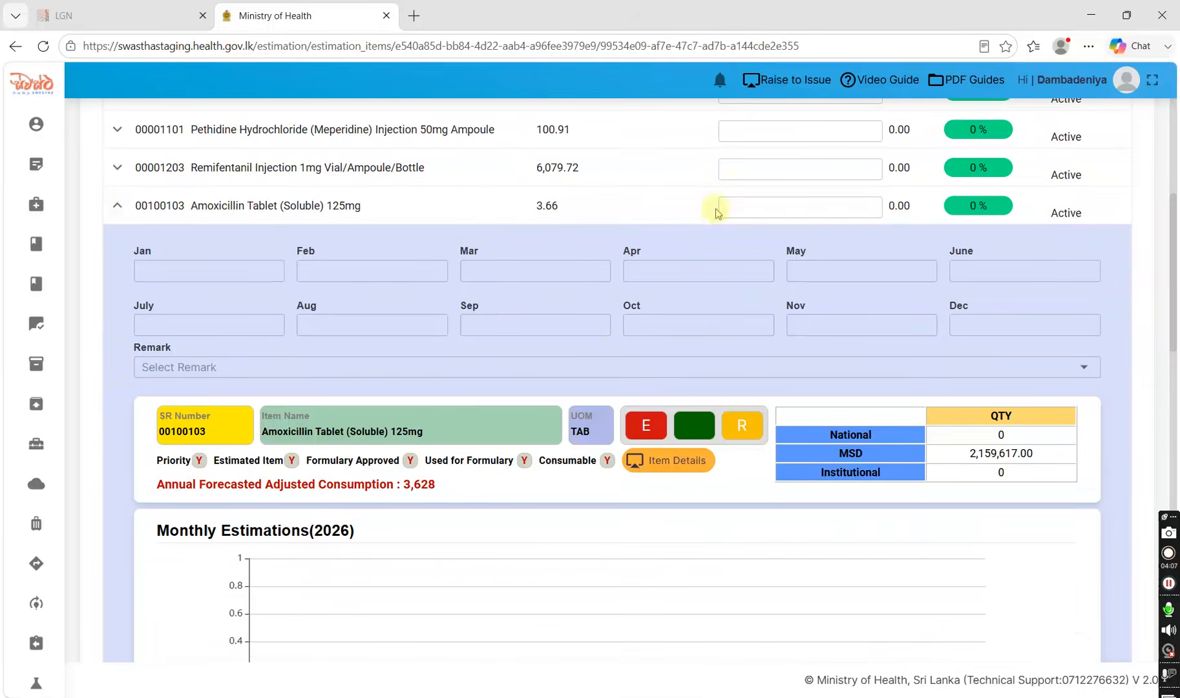
{"action": "left_click", "coordinate": [735, 207]}
{"action": "left_click", "coordinate": [735, 208]}
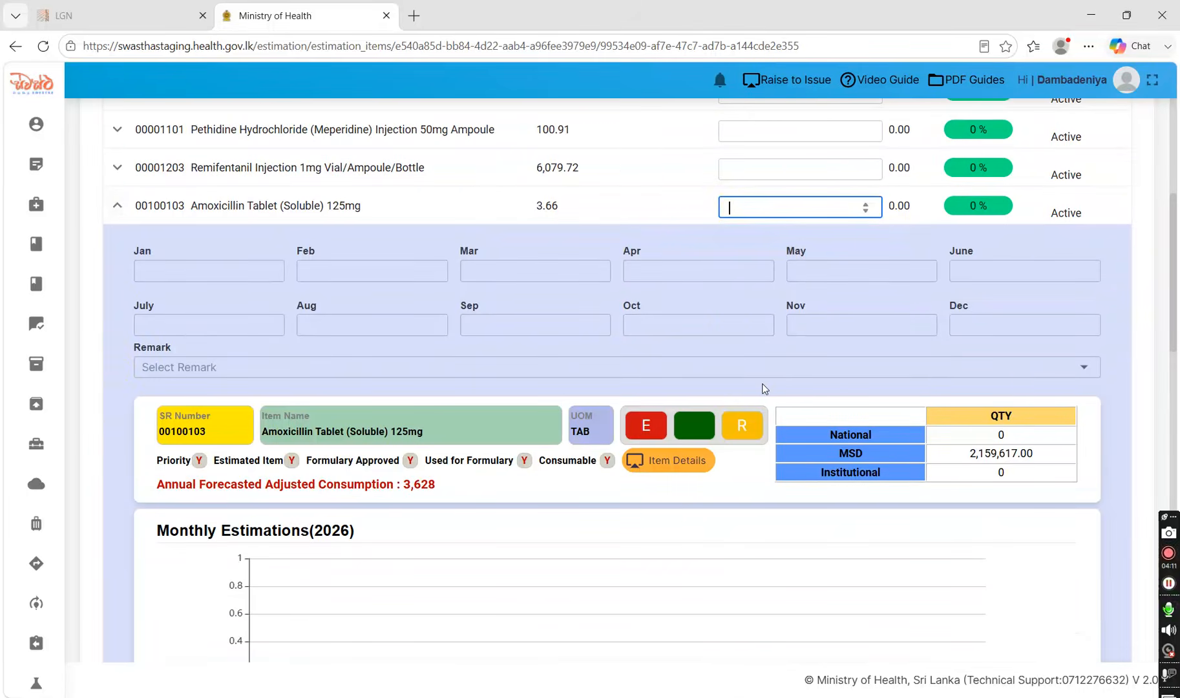
{"action": "left_click", "coordinate": [748, 207]}
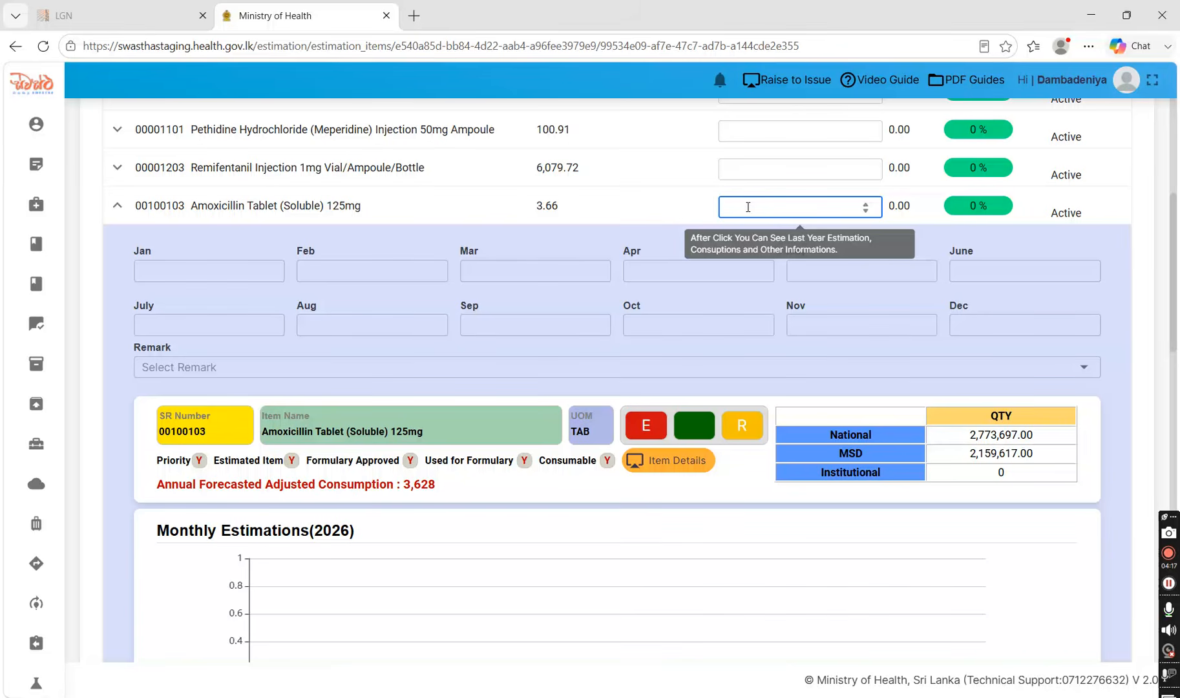
{"action": "scroll", "coordinate": [748, 207], "scroll_direction": "up", "scroll_amount": 1}
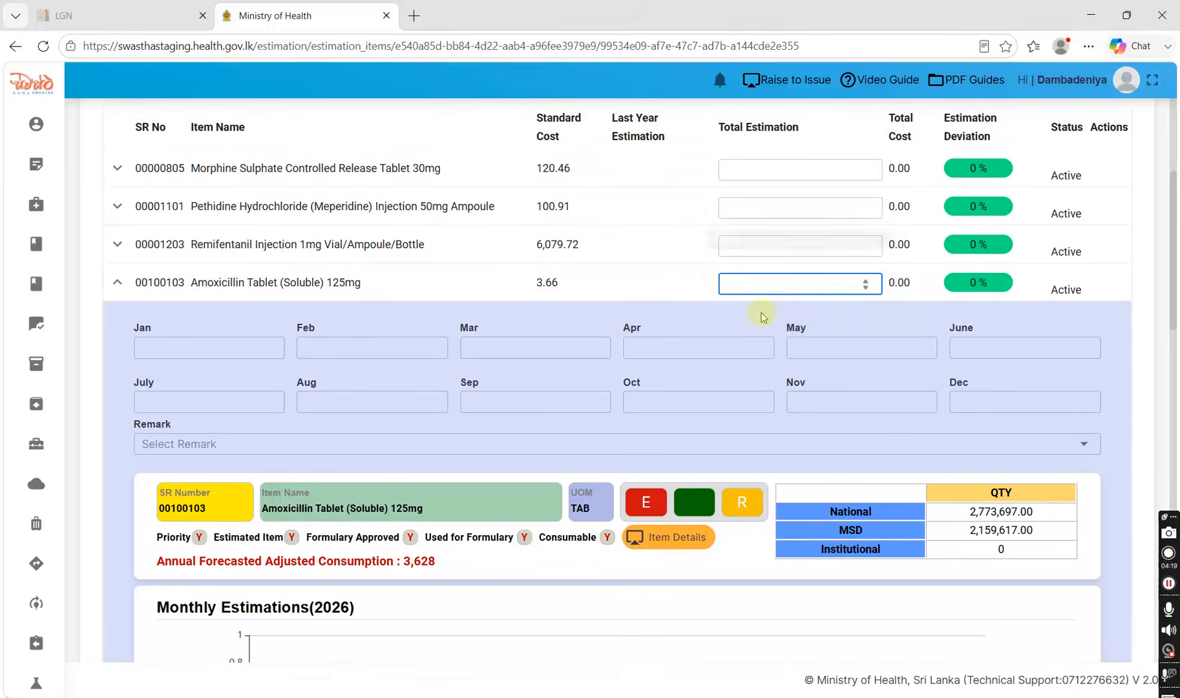
{"action": "left_click", "coordinate": [755, 272]}
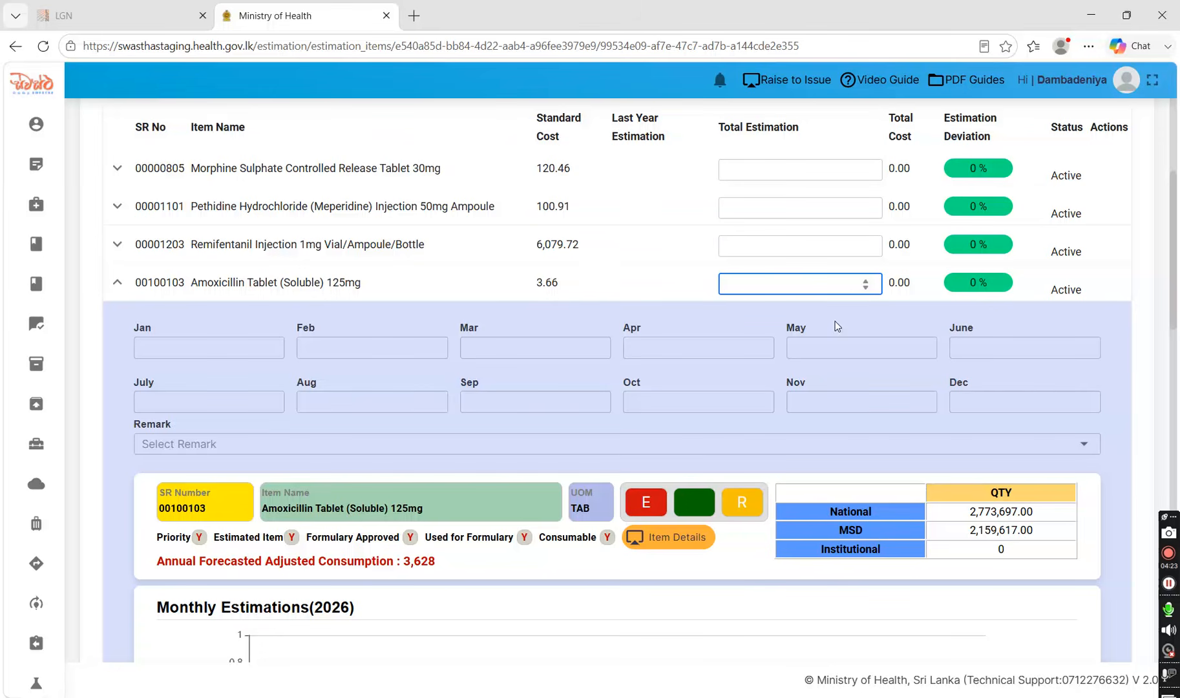
{"action": "type", "text": "5000"}
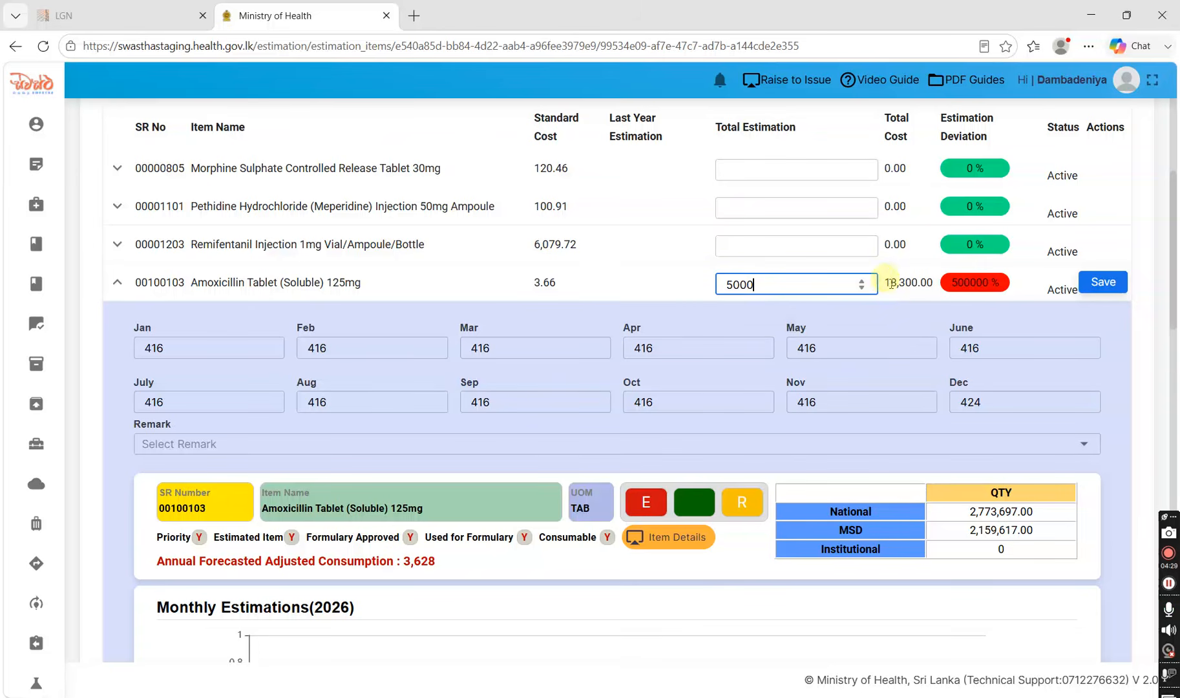
- Review the total cost, estimation deviation and monthly distribution calculated for Amoxicillin Tablet (Soluble) 125mg
{"action": "left_click_drag", "start_coordinate": [885, 283], "coordinate": [933, 288]}
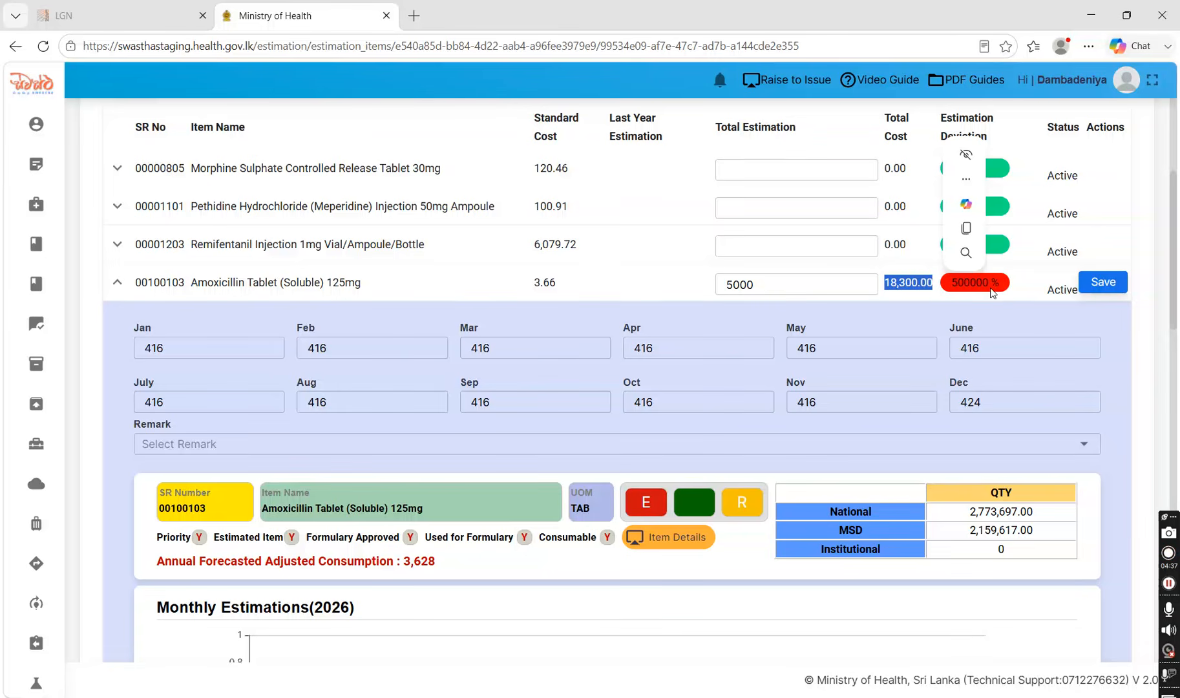
{"action": "left_click", "coordinate": [754, 287]}
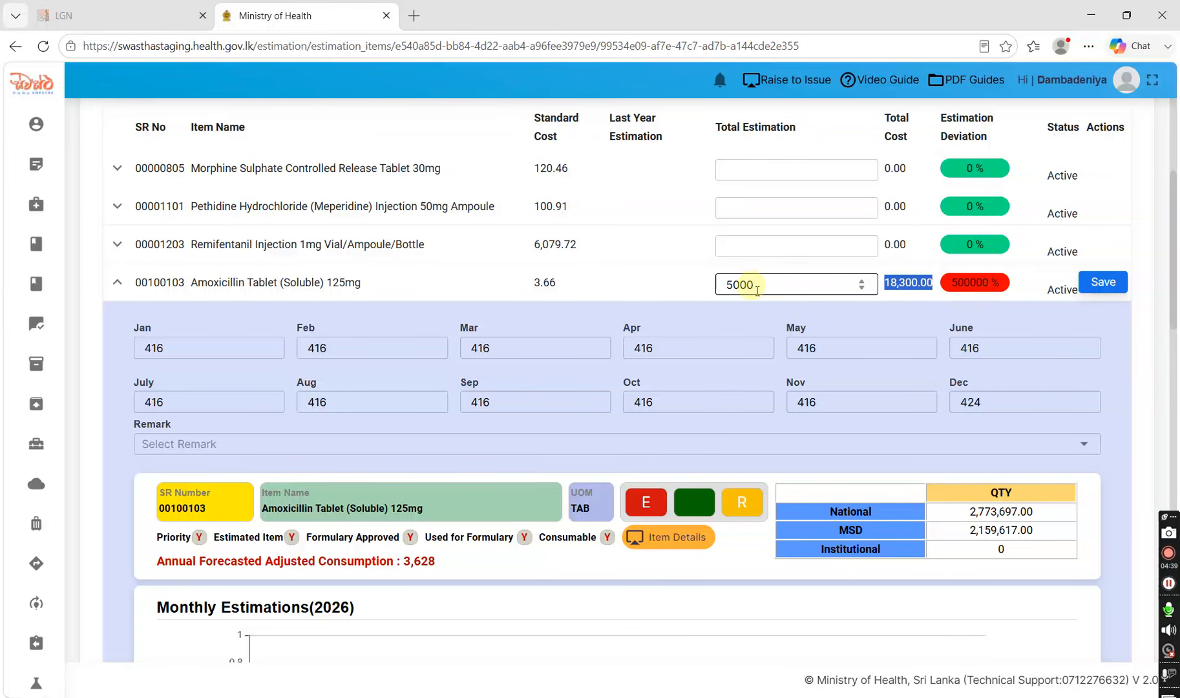
{"action": "left_click", "coordinate": [619, 279]}
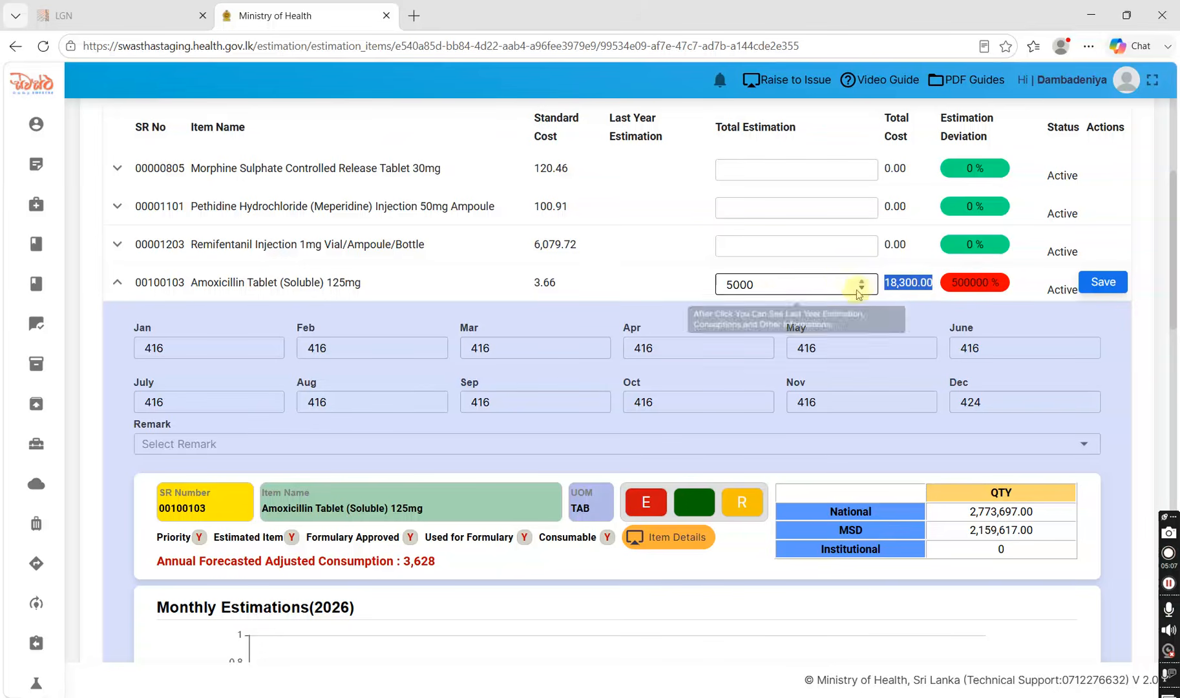
{"action": "left_click", "coordinate": [785, 285]}
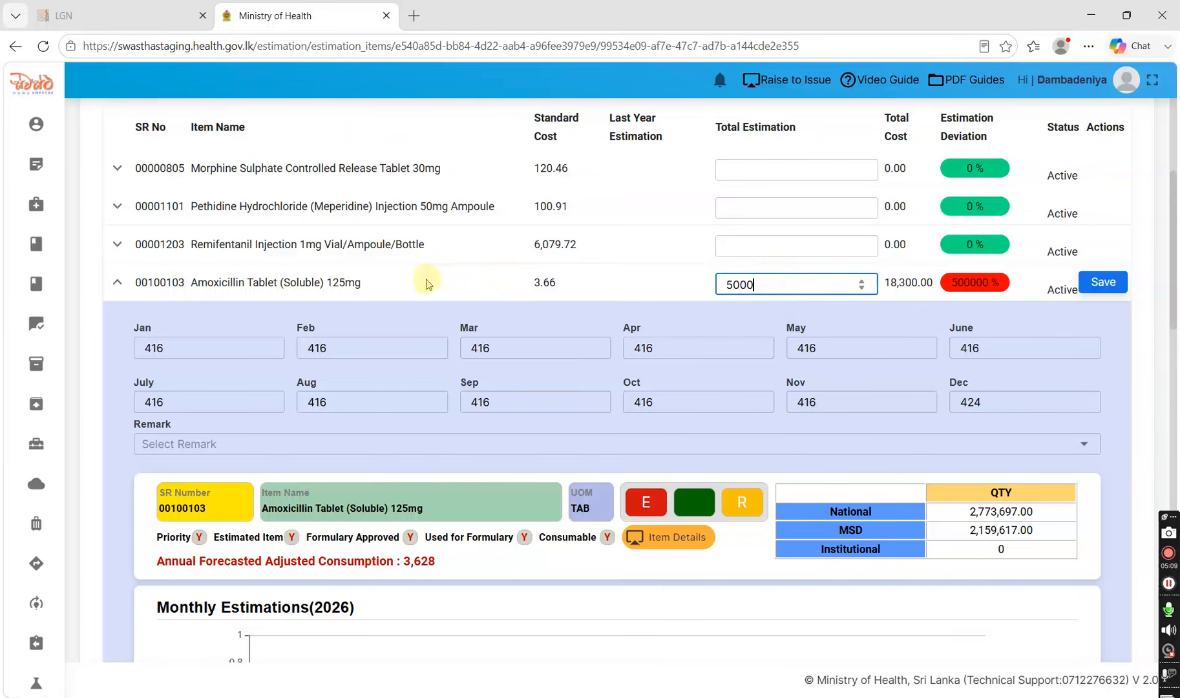
{"action": "left_click", "coordinate": [795, 286]}
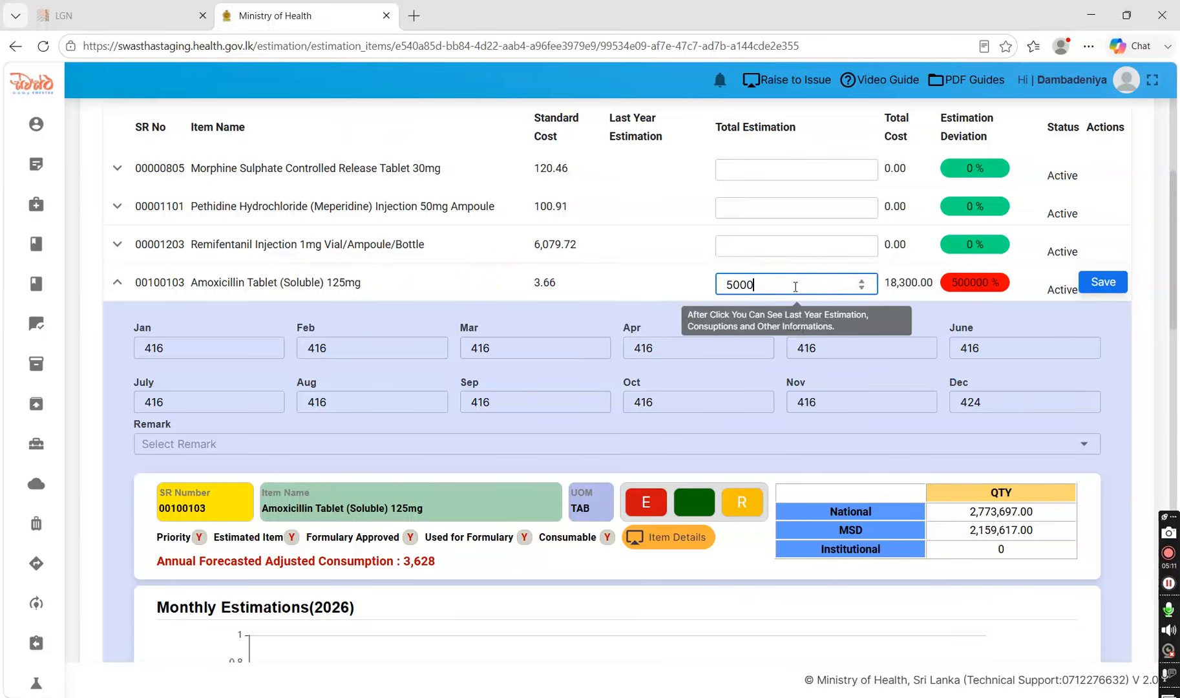
{"action": "left_click", "coordinate": [772, 286]}
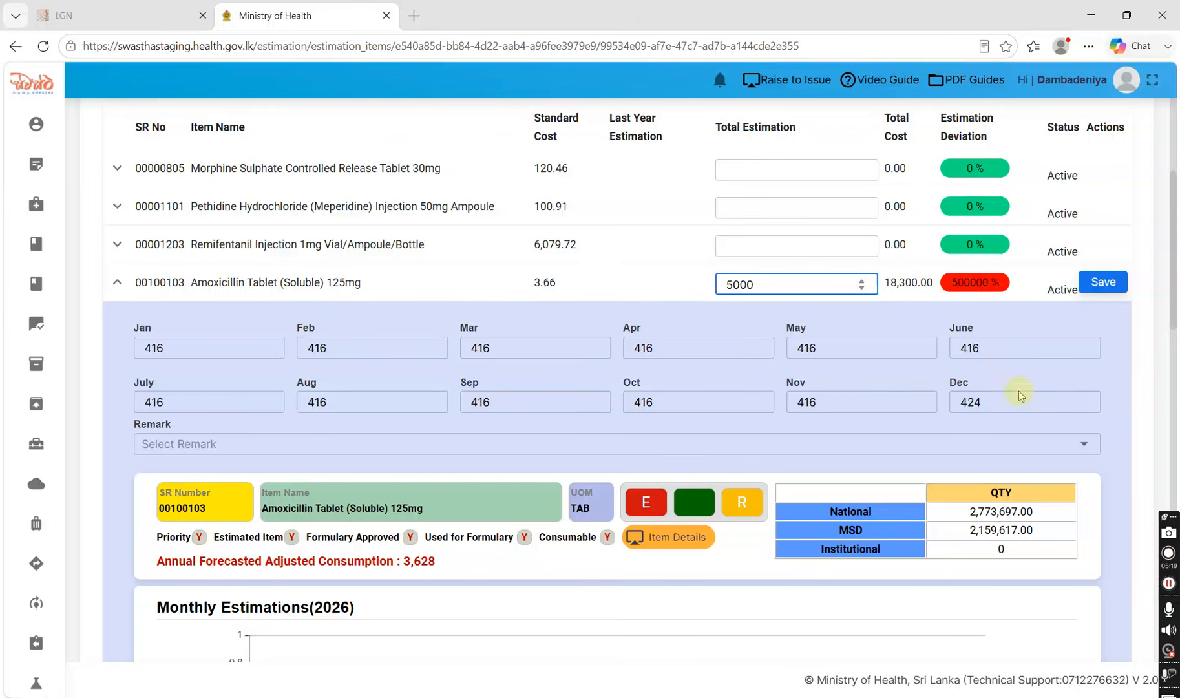
- Open the item details of Amoxicillin Tablet (Soluble) 125mg, examine the full item description, and close it again
{"action": "scroll", "coordinate": [1008, 417], "scroll_direction": "down", "scroll_amount": 1}
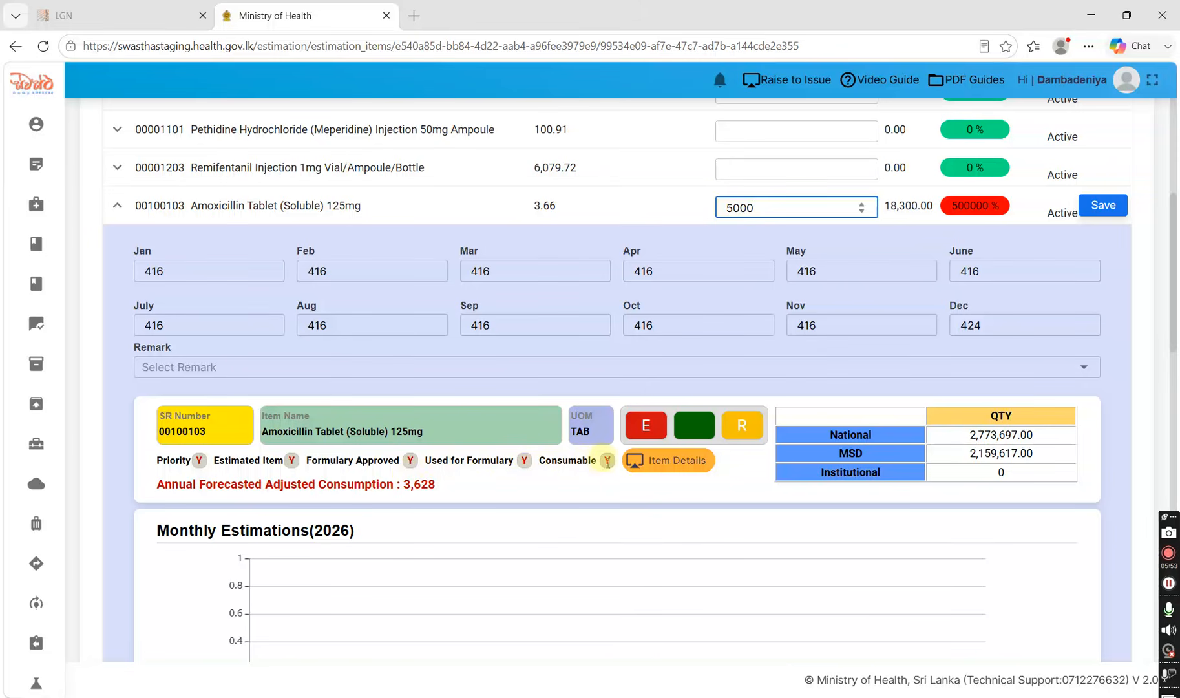
{"action": "left_click", "coordinate": [676, 464]}
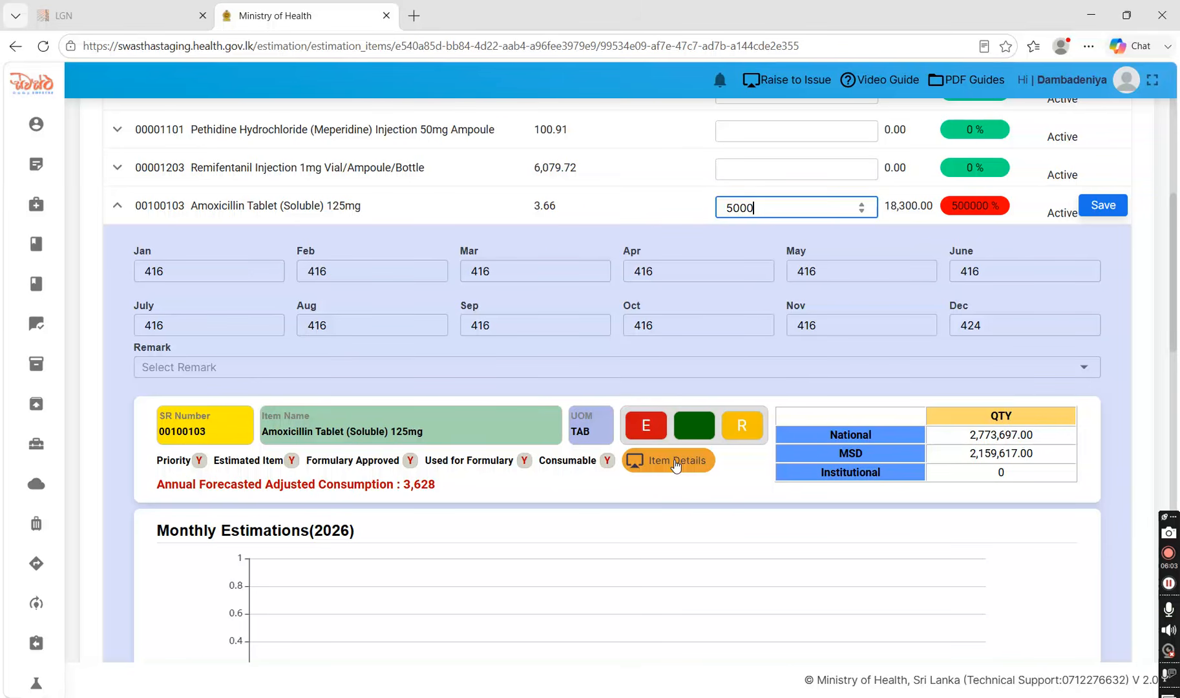
{"action": "left_click", "coordinate": [676, 464]}
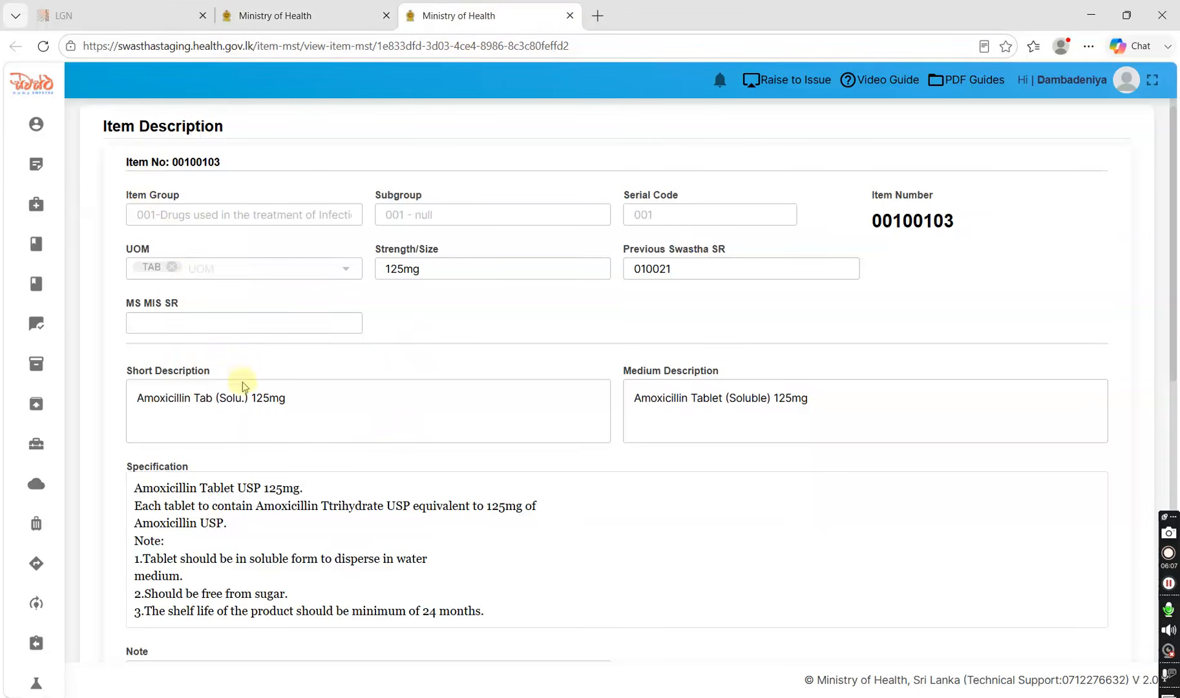
{"action": "scroll", "coordinate": [243, 386], "scroll_direction": "down", "scroll_amount": 9}
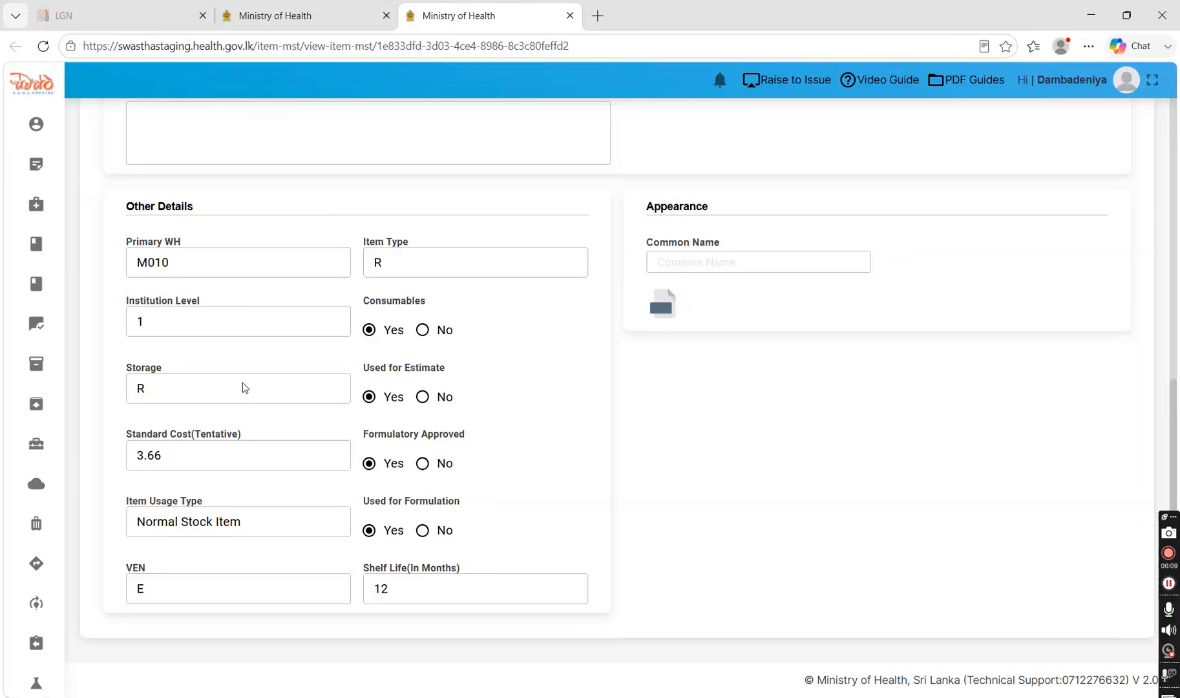
{"action": "scroll", "coordinate": [243, 387], "scroll_direction": "up", "scroll_amount": 10}
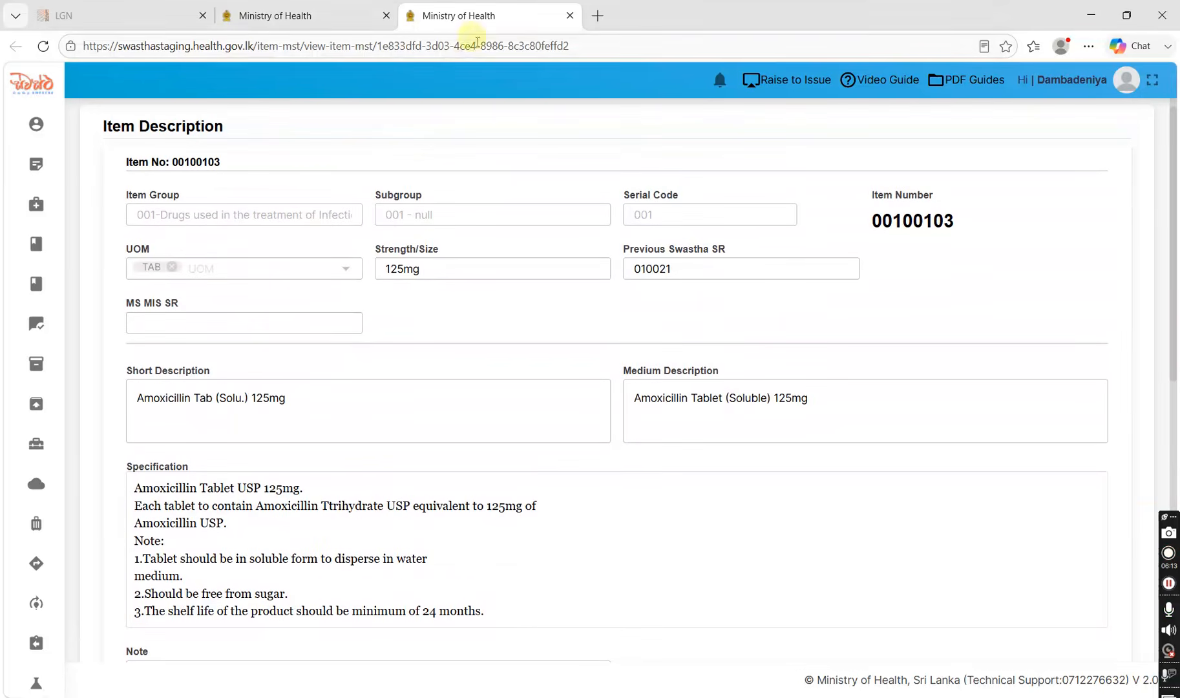
{"action": "left_click", "coordinate": [570, 16]}
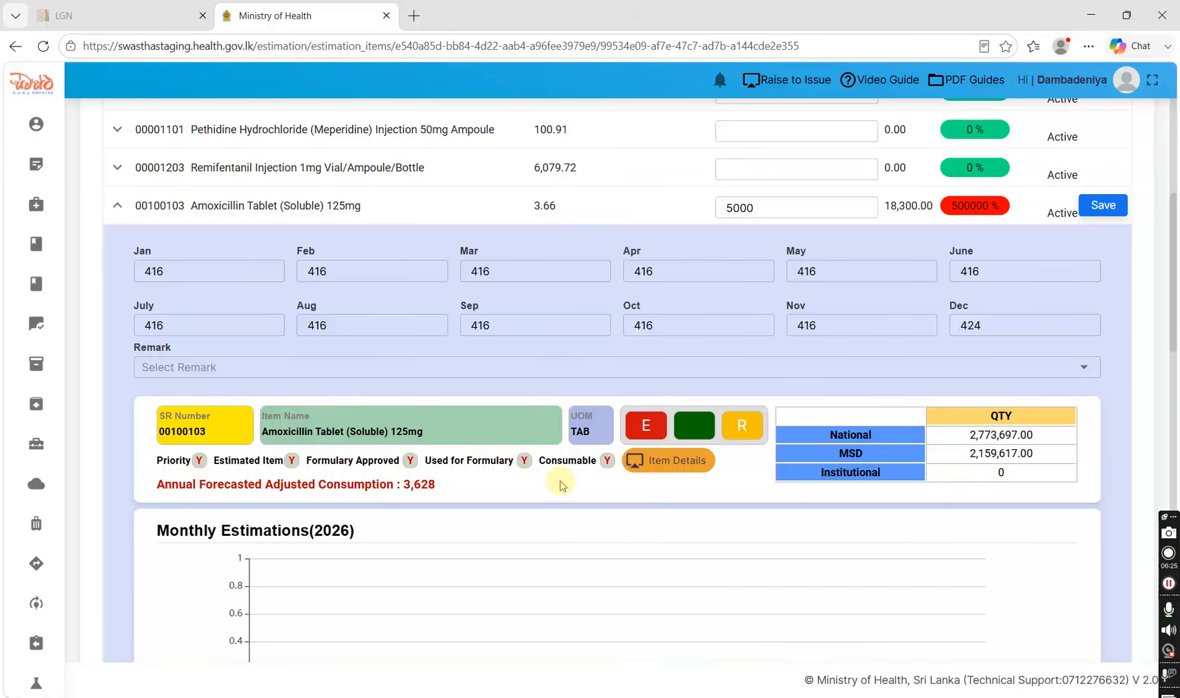
- Examine the item's 2026 monthly estimations, yearly estimations and issues, and the Old Estimations and Old Consumptions tables
{"action": "scroll", "coordinate": [560, 485], "scroll_direction": "down", "scroll_amount": 1}
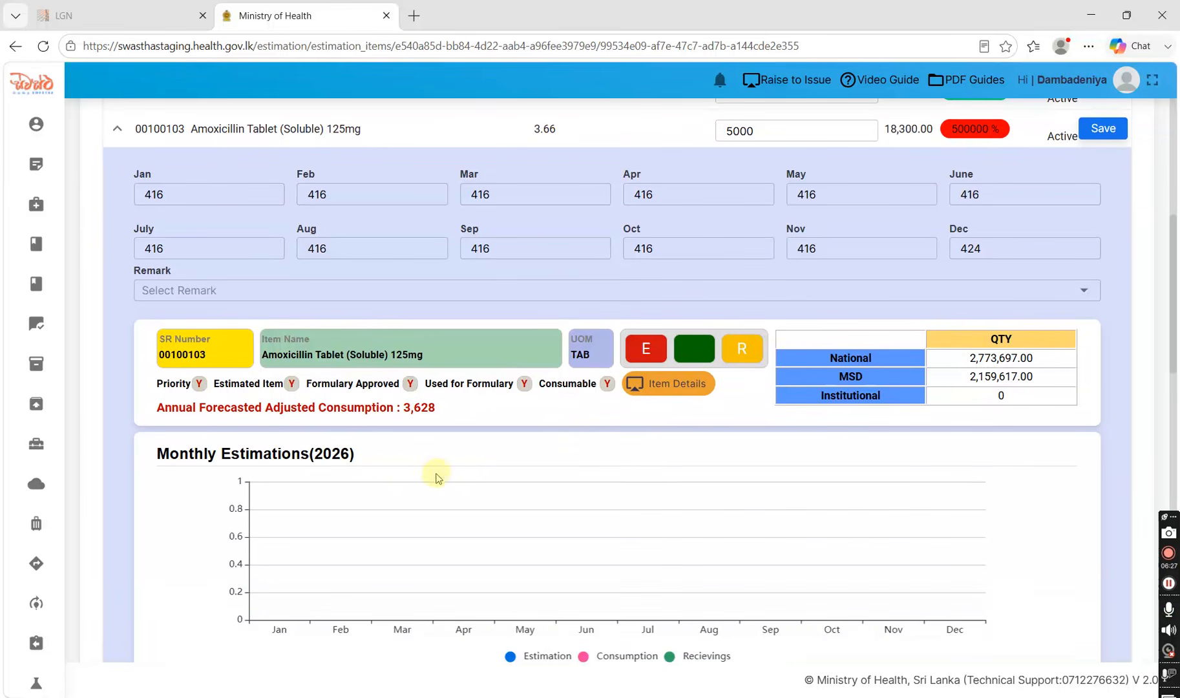
{"action": "scroll", "coordinate": [386, 482], "scroll_direction": "down", "scroll_amount": 1}
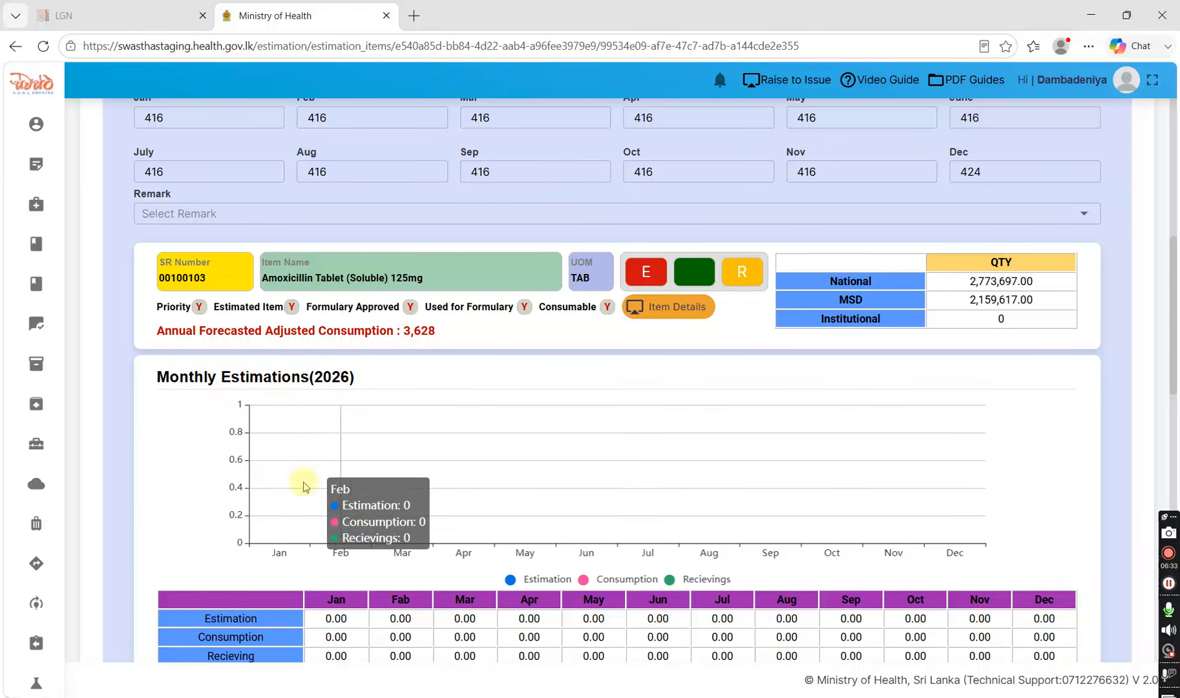
{"action": "scroll", "coordinate": [304, 481], "scroll_direction": "down", "scroll_amount": 1}
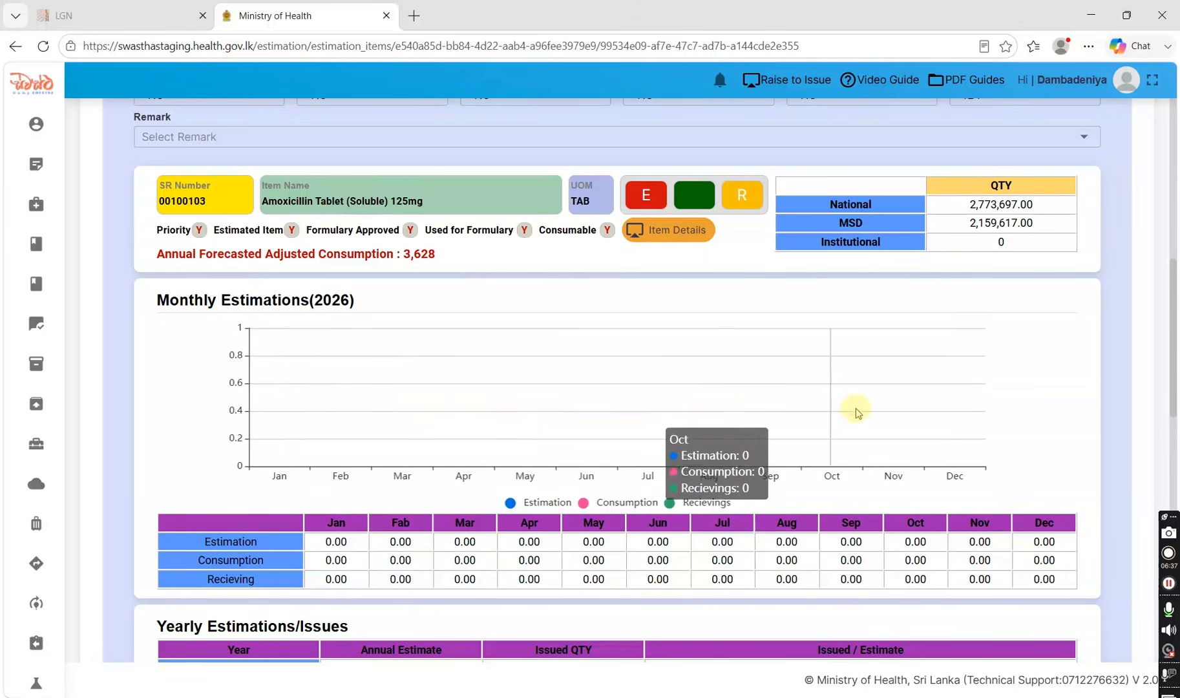
{"action": "scroll", "coordinate": [450, 532], "scroll_direction": "down", "scroll_amount": 1}
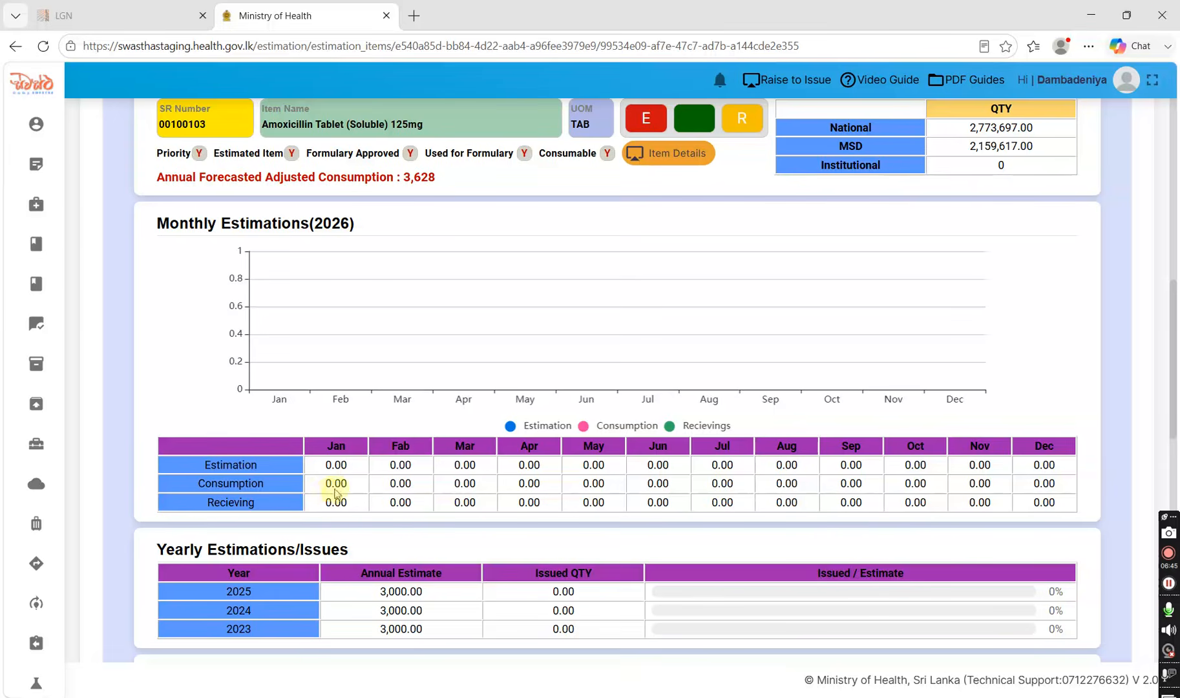
{"action": "scroll", "coordinate": [342, 501], "scroll_direction": "down", "scroll_amount": 1}
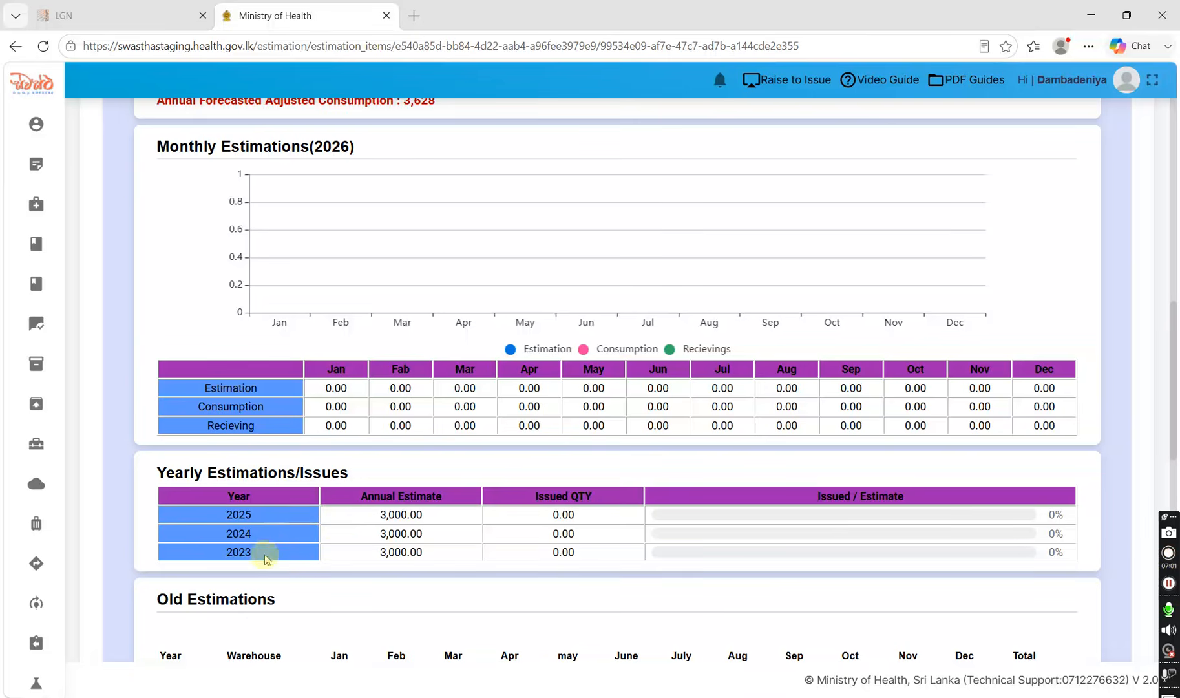
{"action": "scroll", "coordinate": [469, 536], "scroll_direction": "down", "scroll_amount": 1}
{"action": "scroll", "coordinate": [469, 538], "scroll_direction": "down", "scroll_amount": 3}
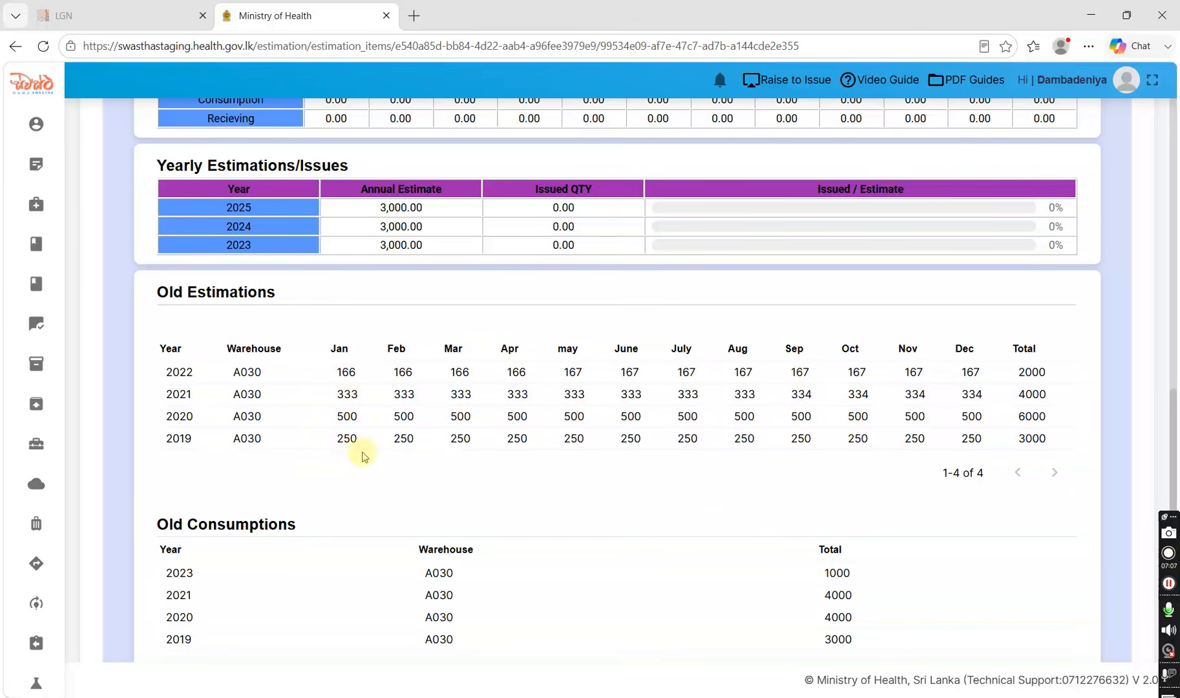
- Go over the expanded Amoxicillin details again, from the estimation row to the Old Consumptions table, and return to the monthly fields
{"action": "scroll", "coordinate": [265, 461], "scroll_direction": "up", "scroll_amount": 3}
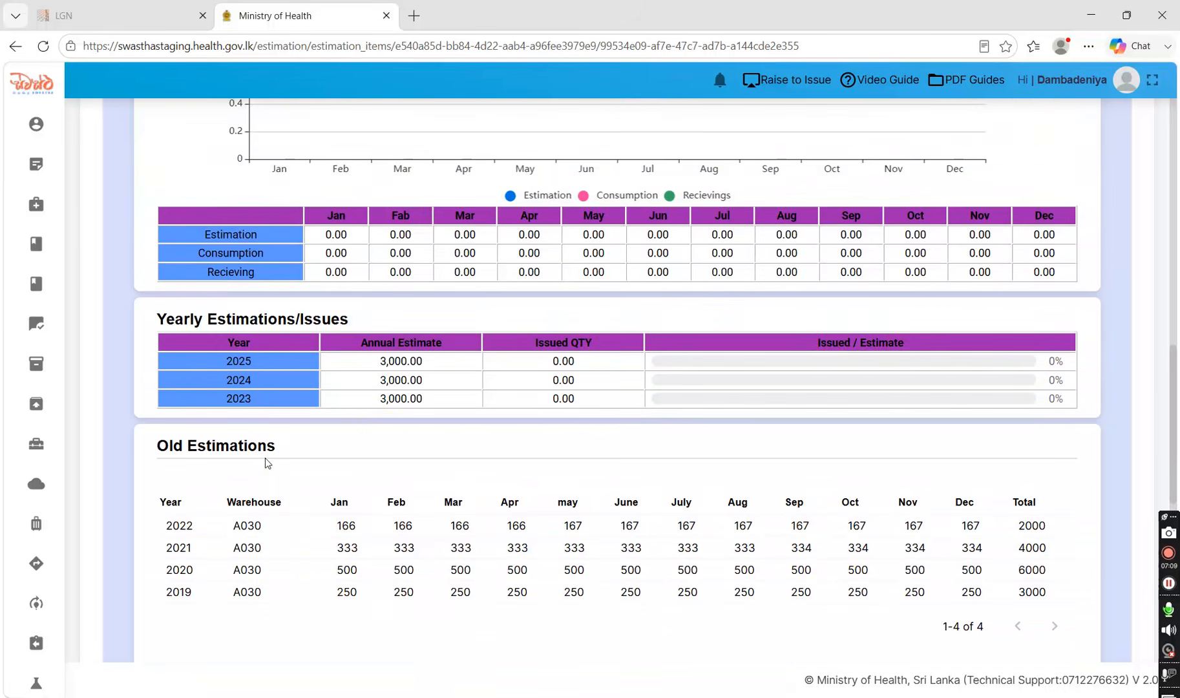
{"action": "scroll", "coordinate": [349, 443], "scroll_direction": "up", "scroll_amount": 3}
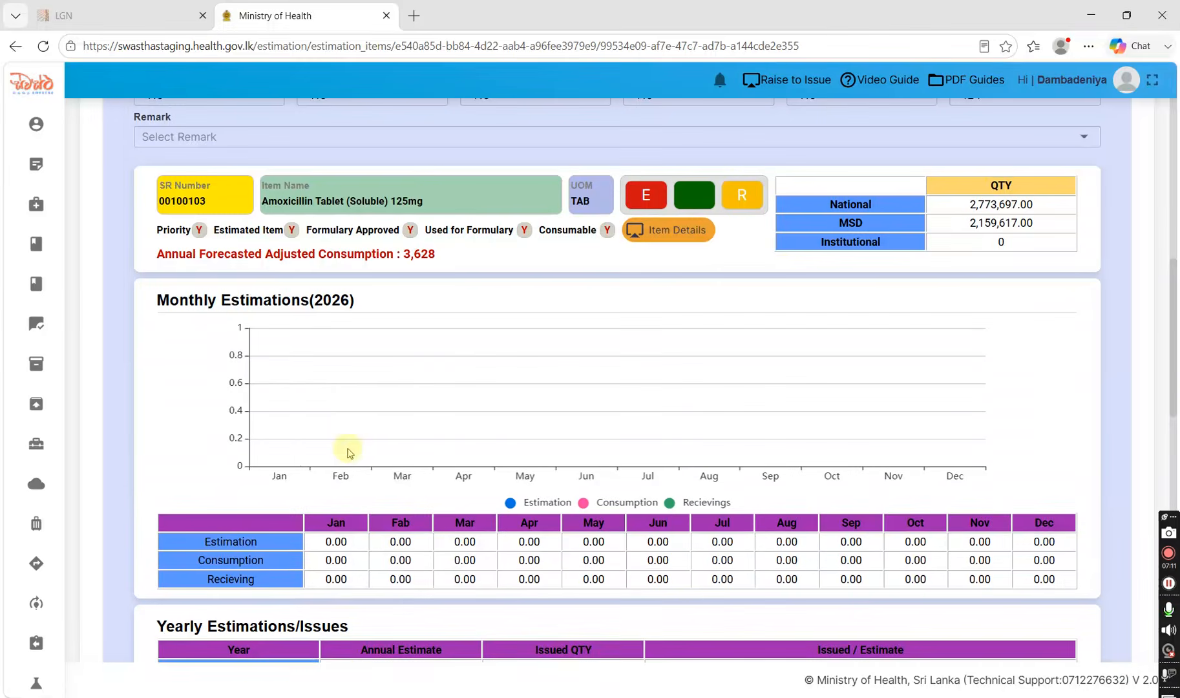
{"action": "scroll", "coordinate": [434, 459], "scroll_direction": "up", "scroll_amount": 3}
{"action": "scroll", "coordinate": [526, 311], "scroll_direction": "up", "scroll_amount": 2}
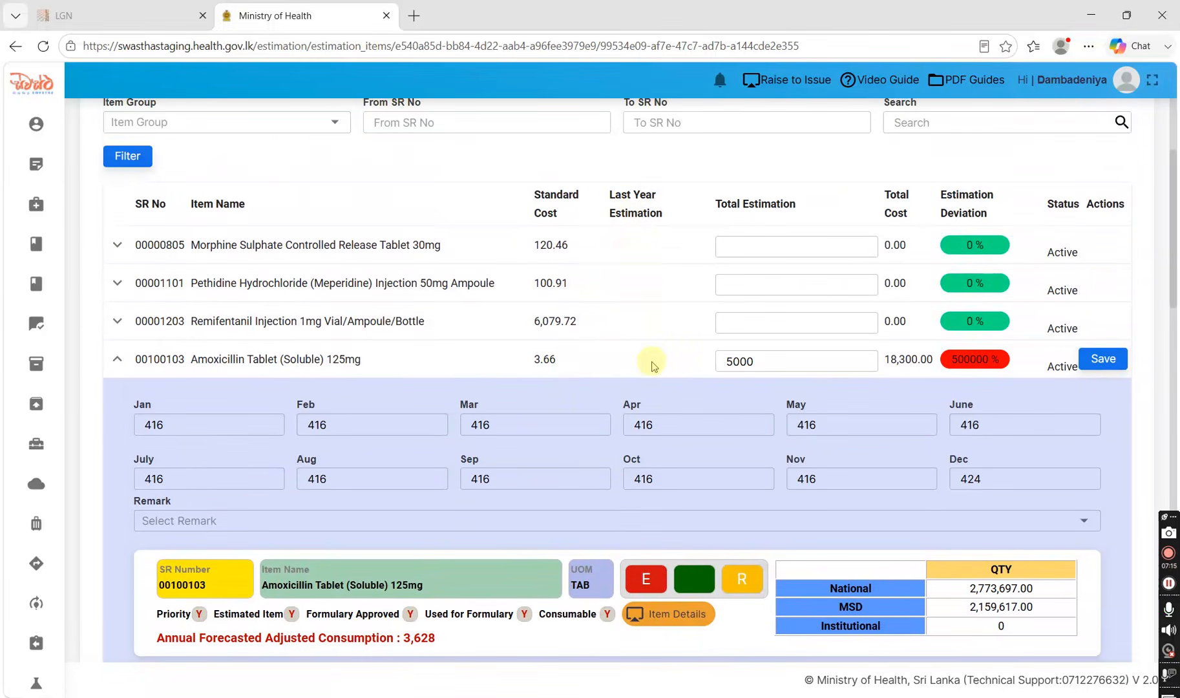
{"action": "scroll", "coordinate": [640, 371], "scroll_direction": "down", "scroll_amount": 7}
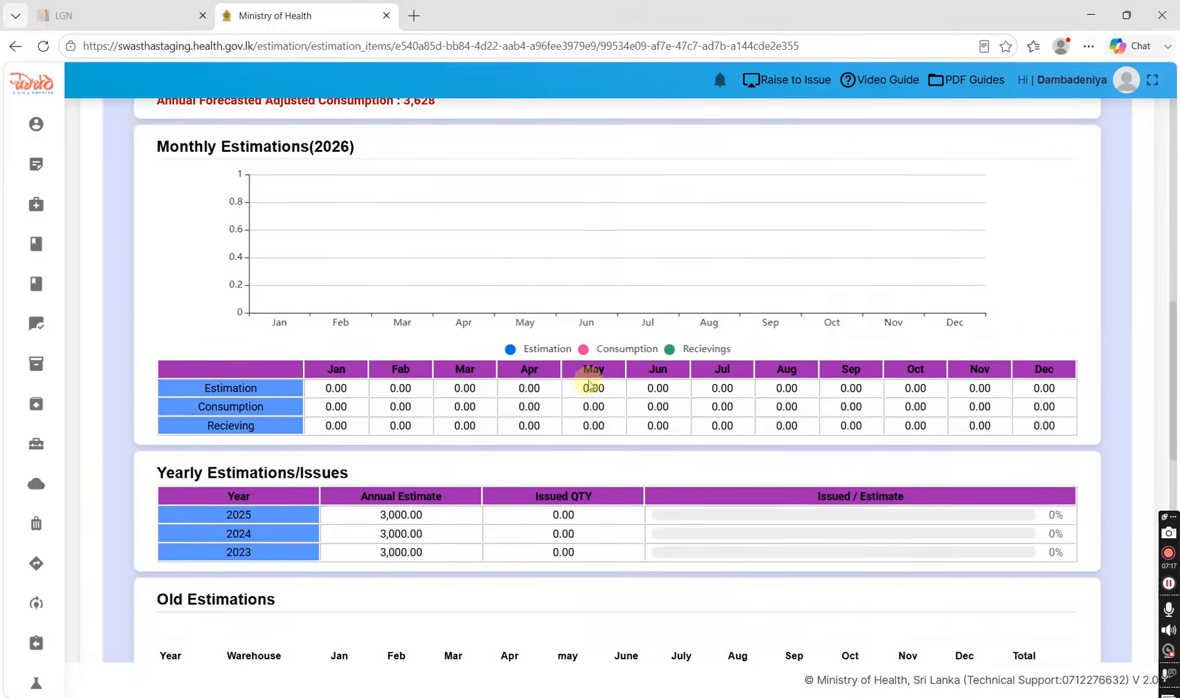
{"action": "scroll", "coordinate": [590, 386], "scroll_direction": "down", "scroll_amount": 6}
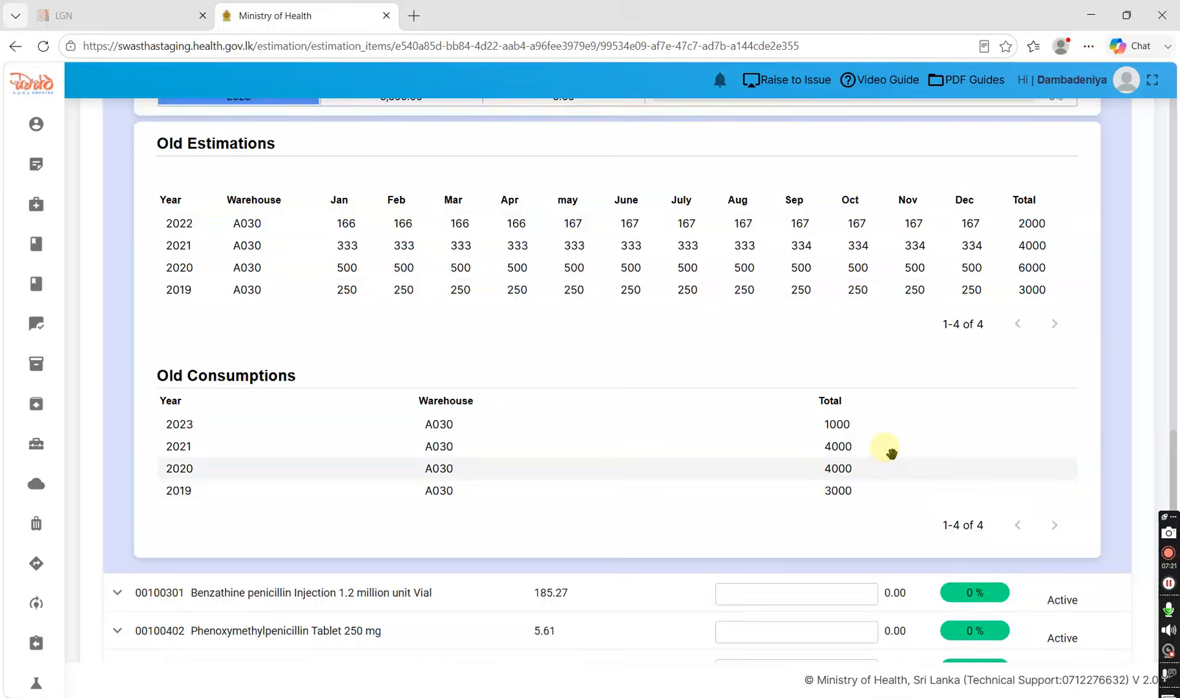
{"action": "scroll", "coordinate": [890, 454], "scroll_direction": "up", "scroll_amount": 6}
{"action": "scroll", "coordinate": [893, 454], "scroll_direction": "up", "scroll_amount": 3}
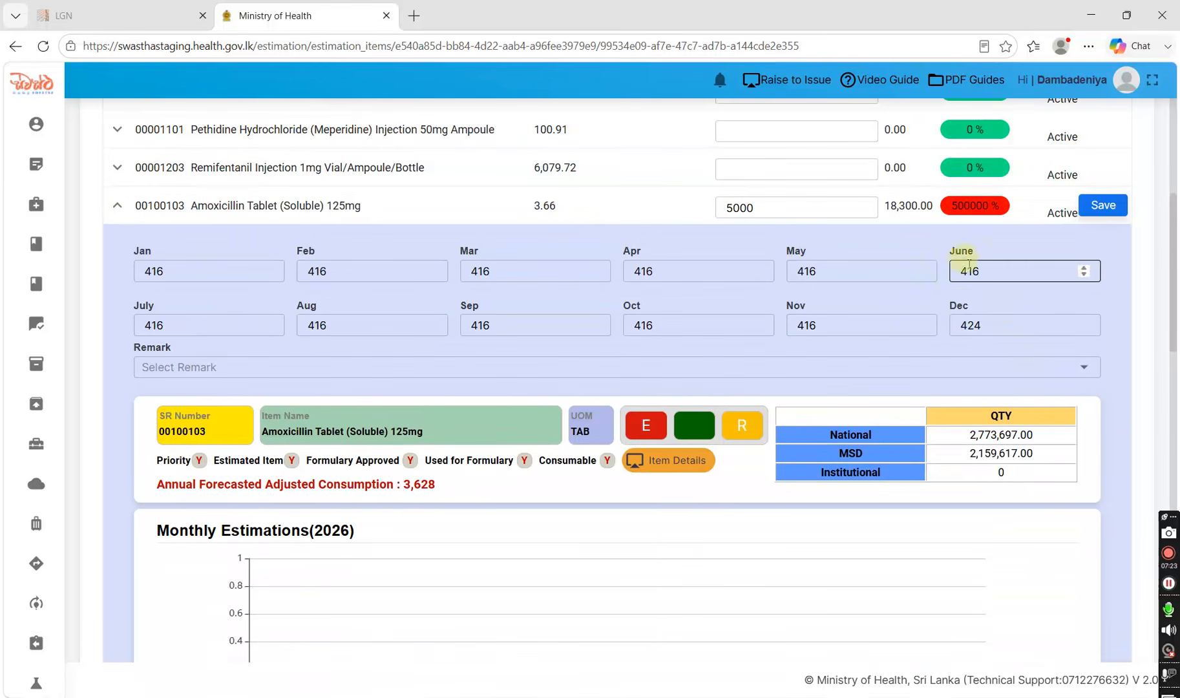
- Try saving the Amoxicillin Tablet (Soluble) 125mg estimation, go through the remark options, and choose Other with its free-text field
{"action": "left_click", "coordinate": [1110, 212]}
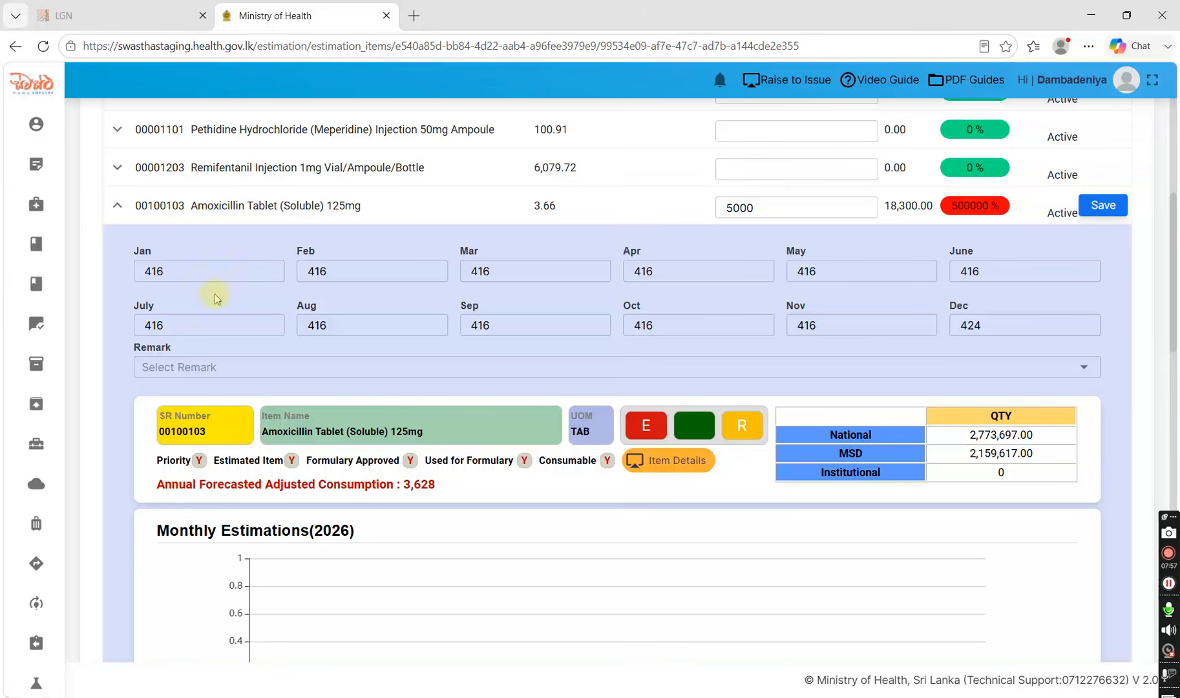
{"action": "left_click", "coordinate": [183, 366]}
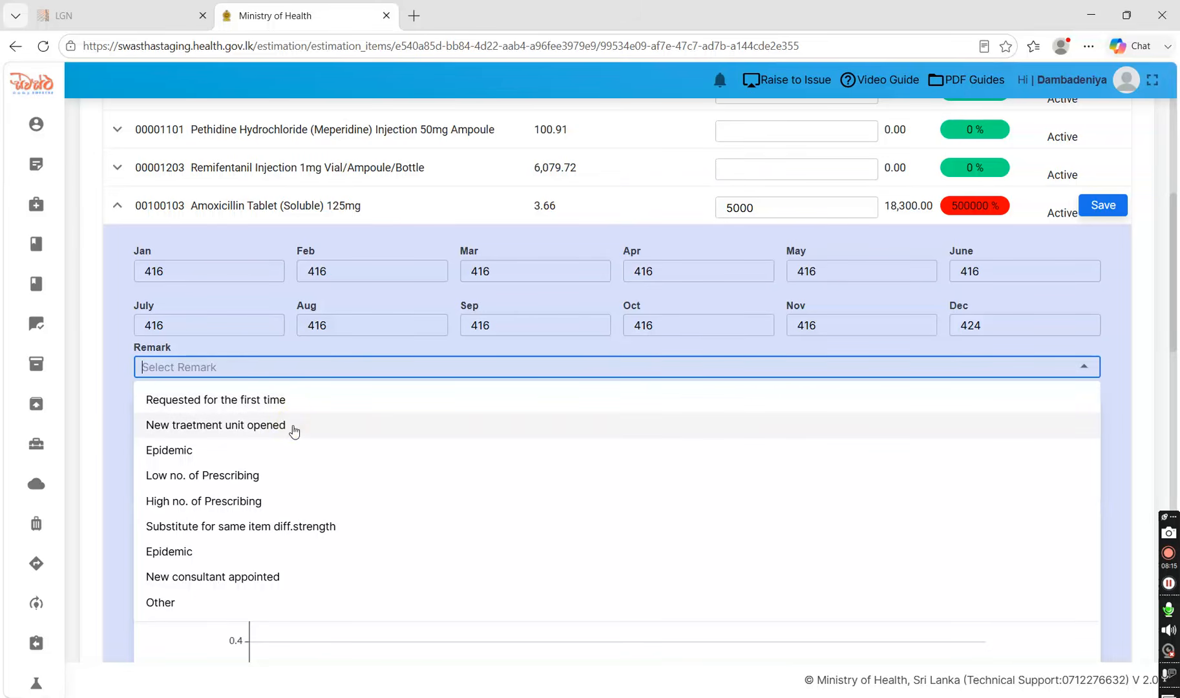
{"action": "left_click", "coordinate": [251, 455]}
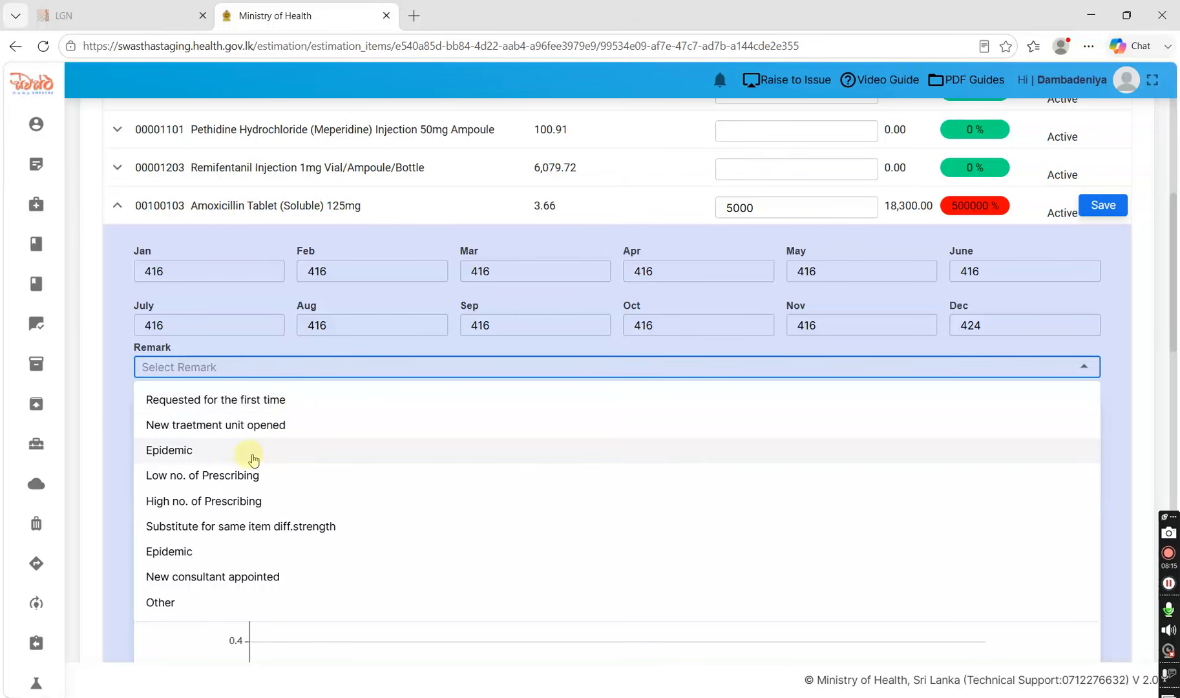
{"action": "left_click", "coordinate": [260, 503]}
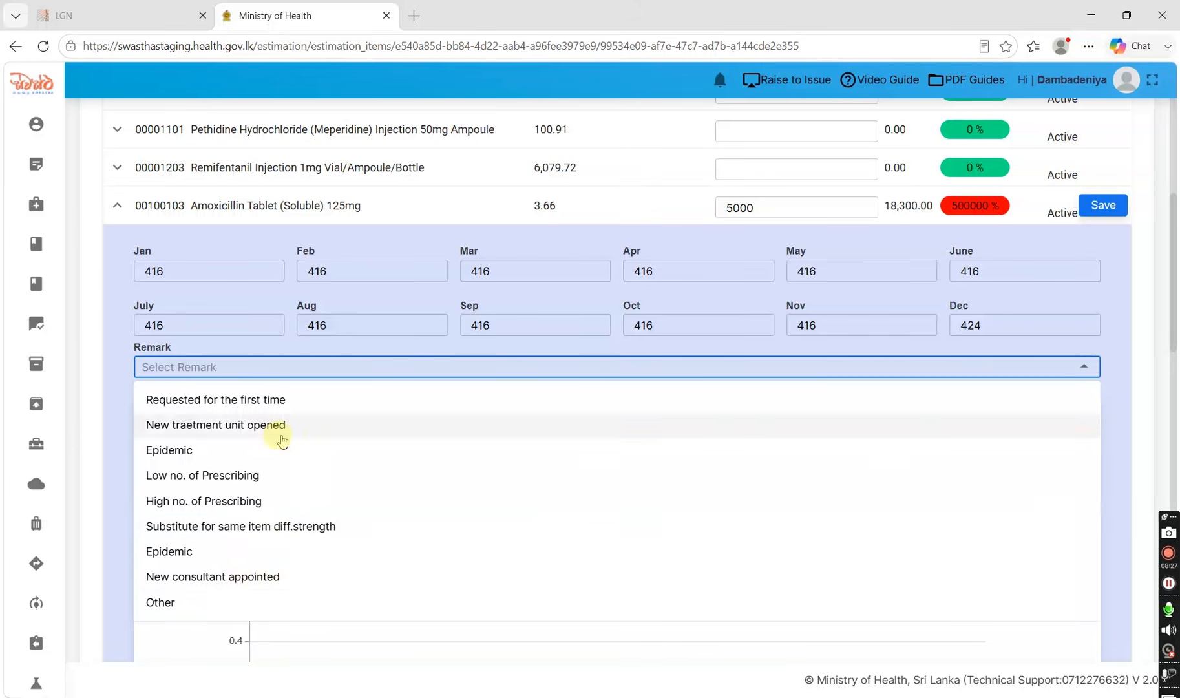
{"action": "left_click", "coordinate": [253, 605]}
{"action": "left_click", "coordinate": [241, 401]}
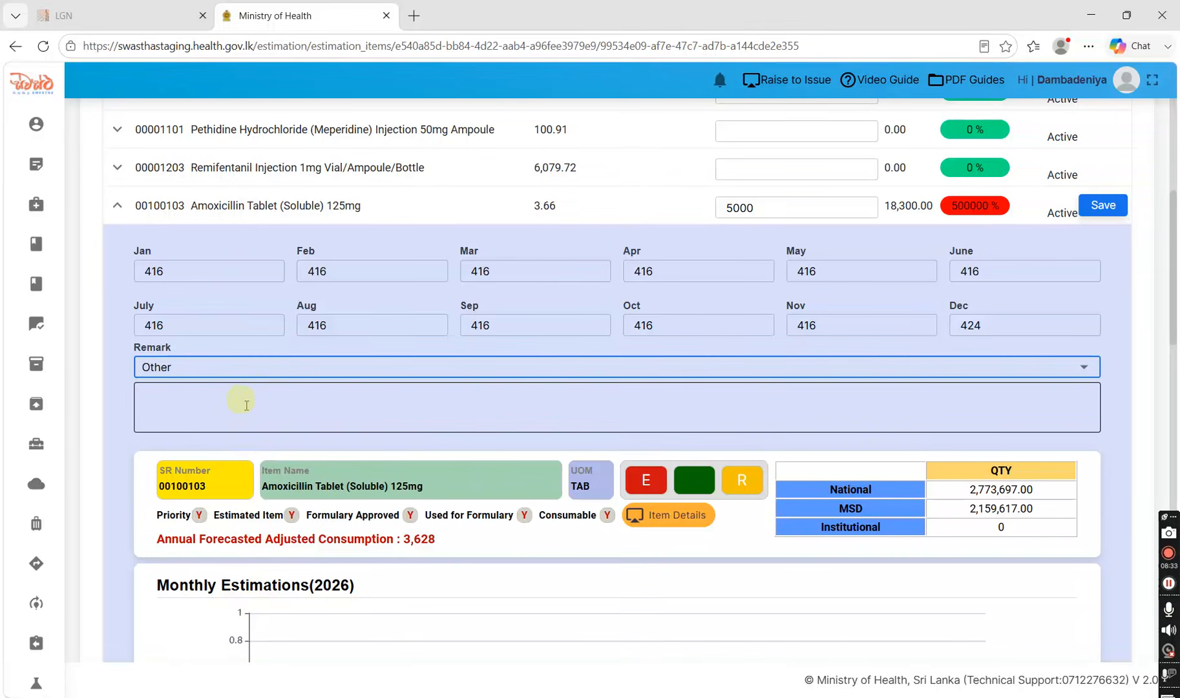
{"action": "left_click", "coordinate": [178, 391]}
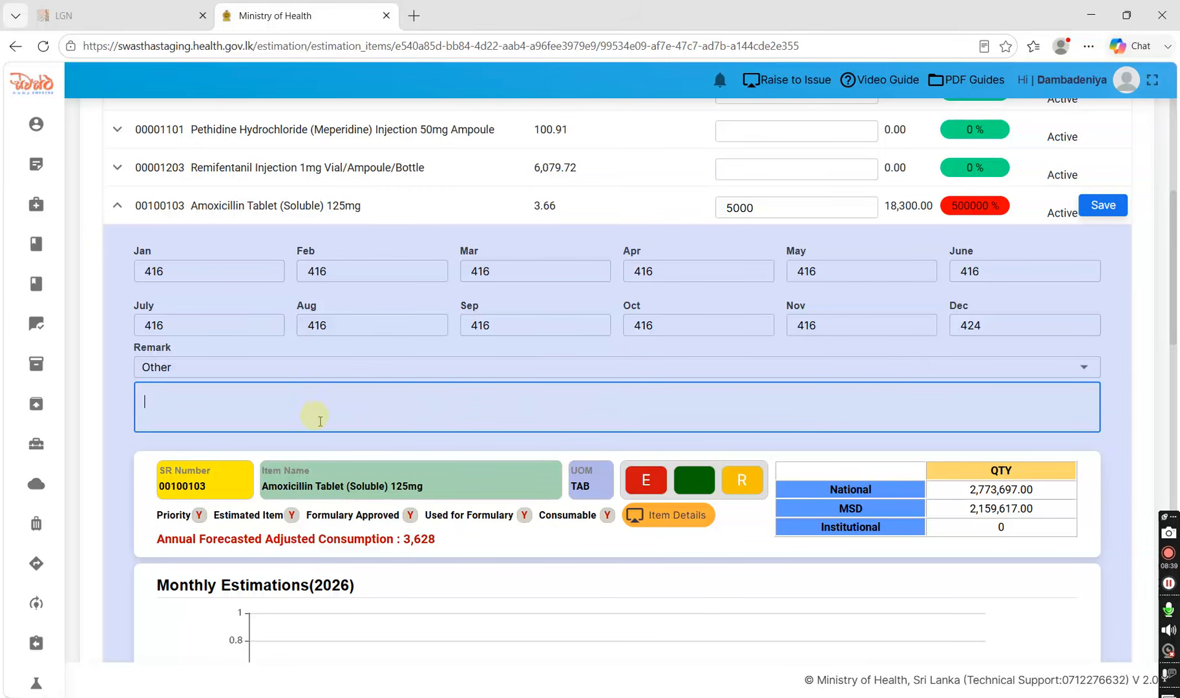
- Set the Amoxicillin remark to "Requested for the first time", save the estimation, and view it among the estimated items
{"action": "left_click", "coordinate": [1083, 366]}
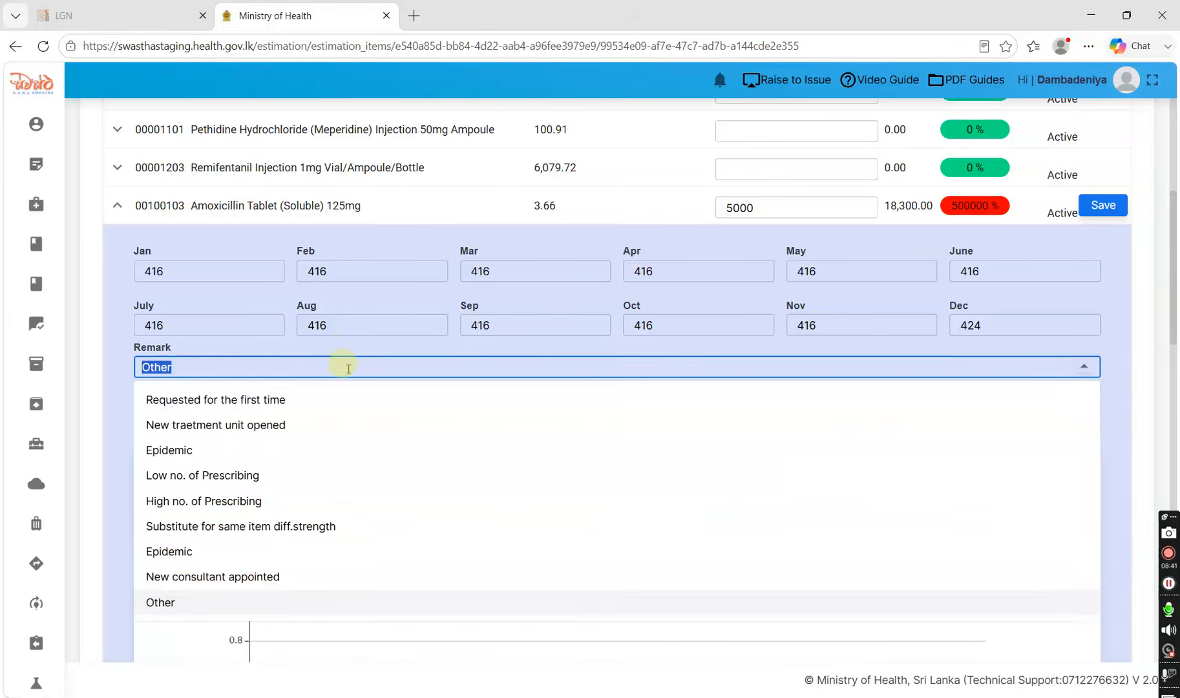
{"action": "left_click", "coordinate": [199, 401]}
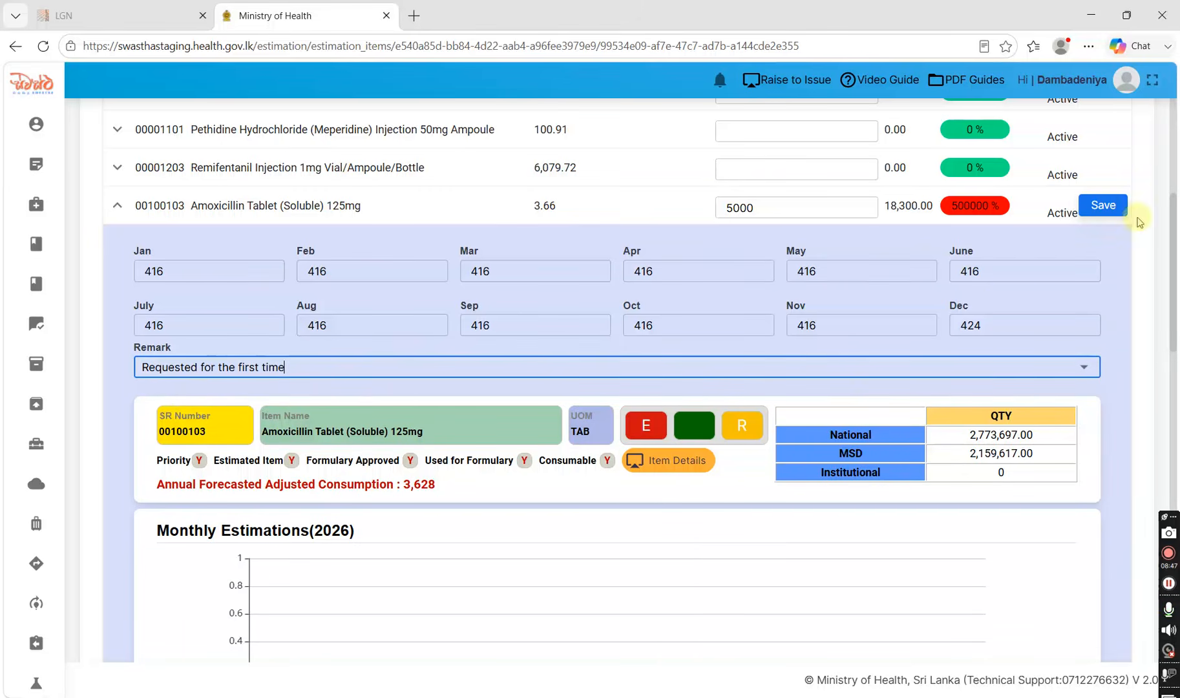
{"action": "left_click", "coordinate": [1104, 205]}
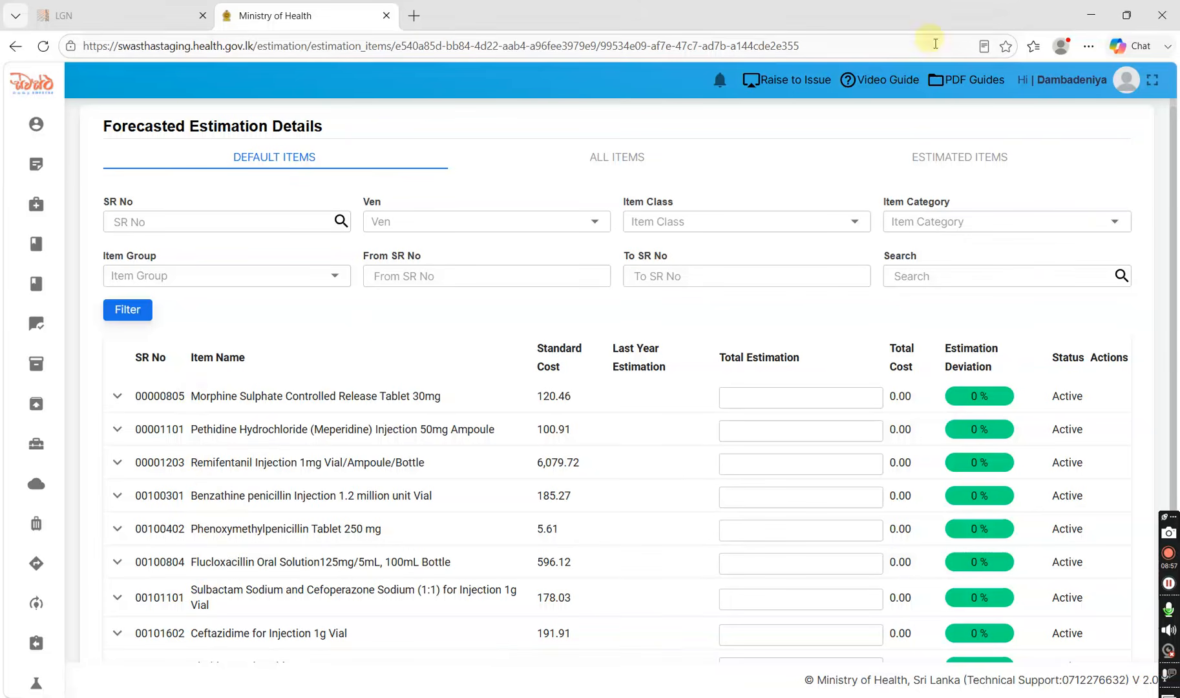
{"action": "left_click", "coordinate": [958, 165]}
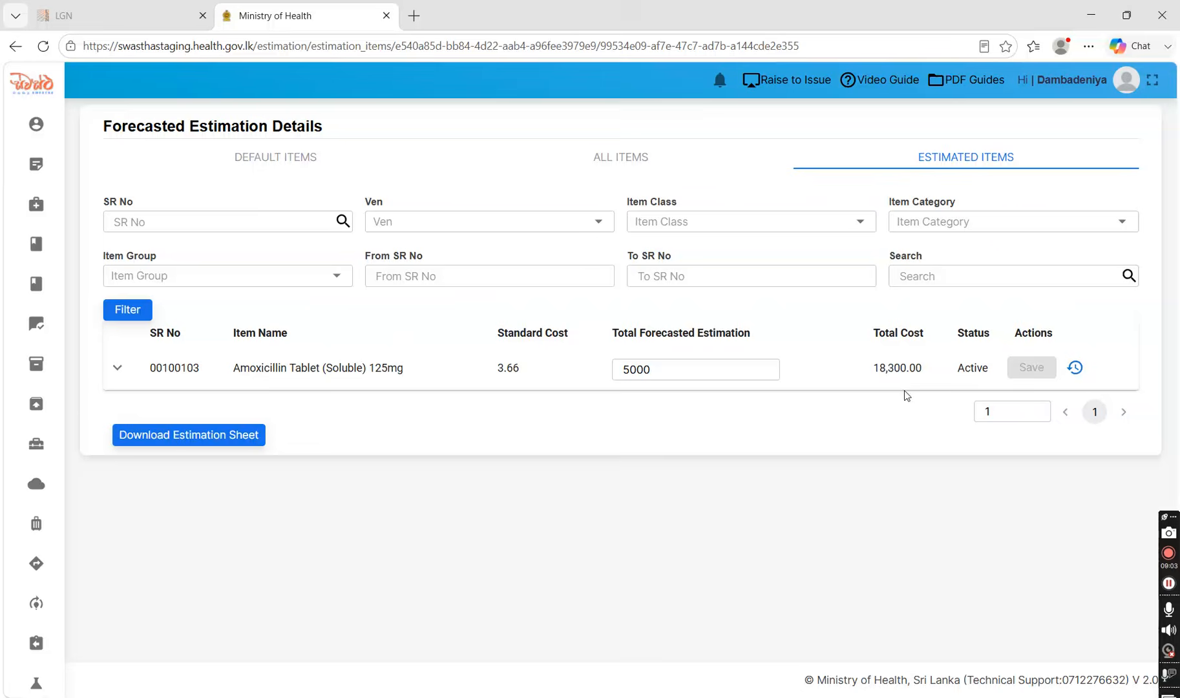
- In the default items, save a total estimation of 45000 for Clarithromycin Tablet 500mg with the remark "Requested for the first time"
{"action": "left_click", "coordinate": [283, 154]}
{"action": "scroll", "coordinate": [419, 474], "scroll_direction": "down", "scroll_amount": 2}
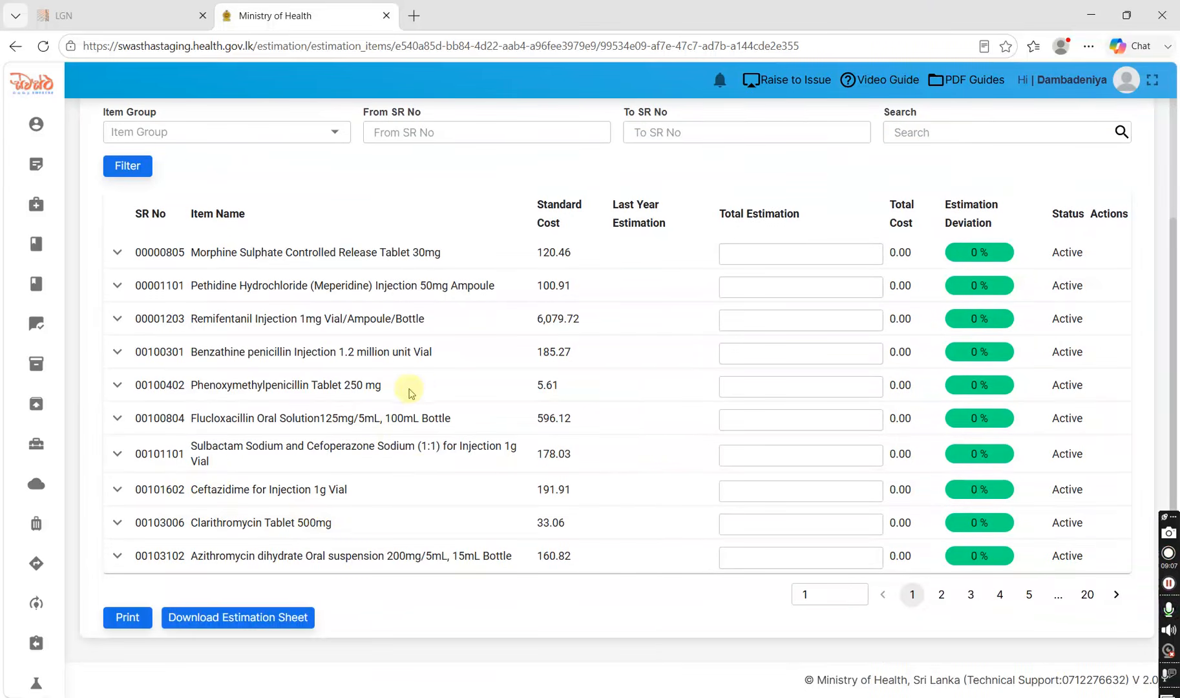
{"action": "left_click", "coordinate": [742, 517]}
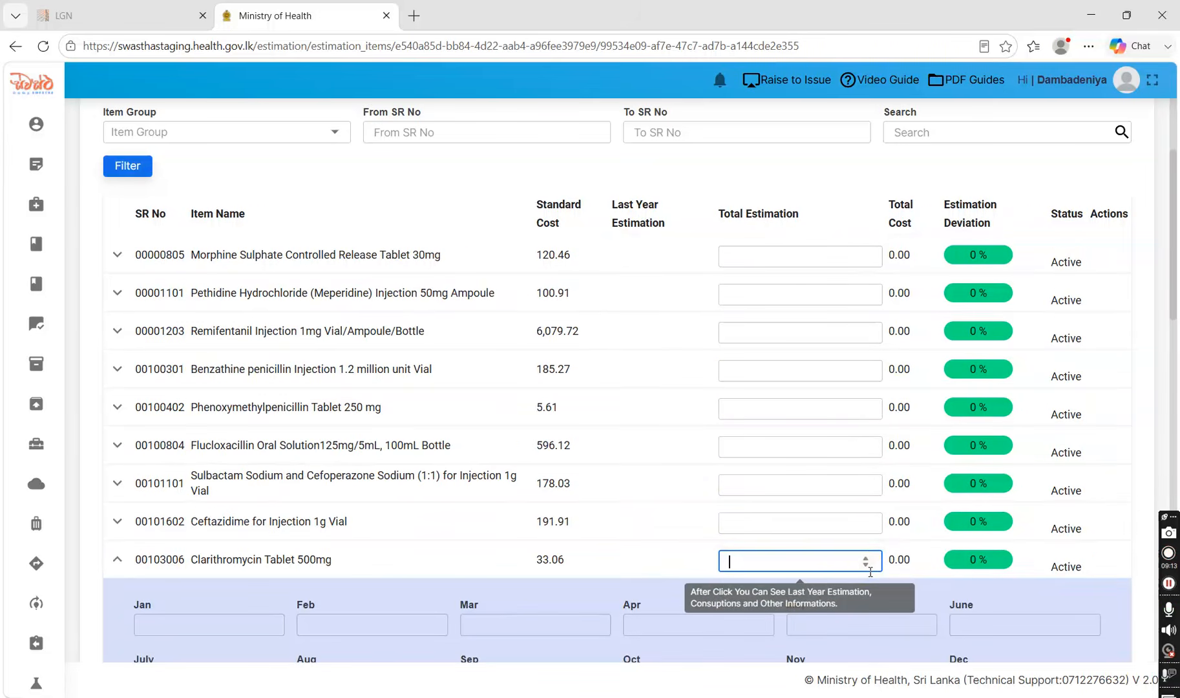
{"action": "type", "text": "45000"}
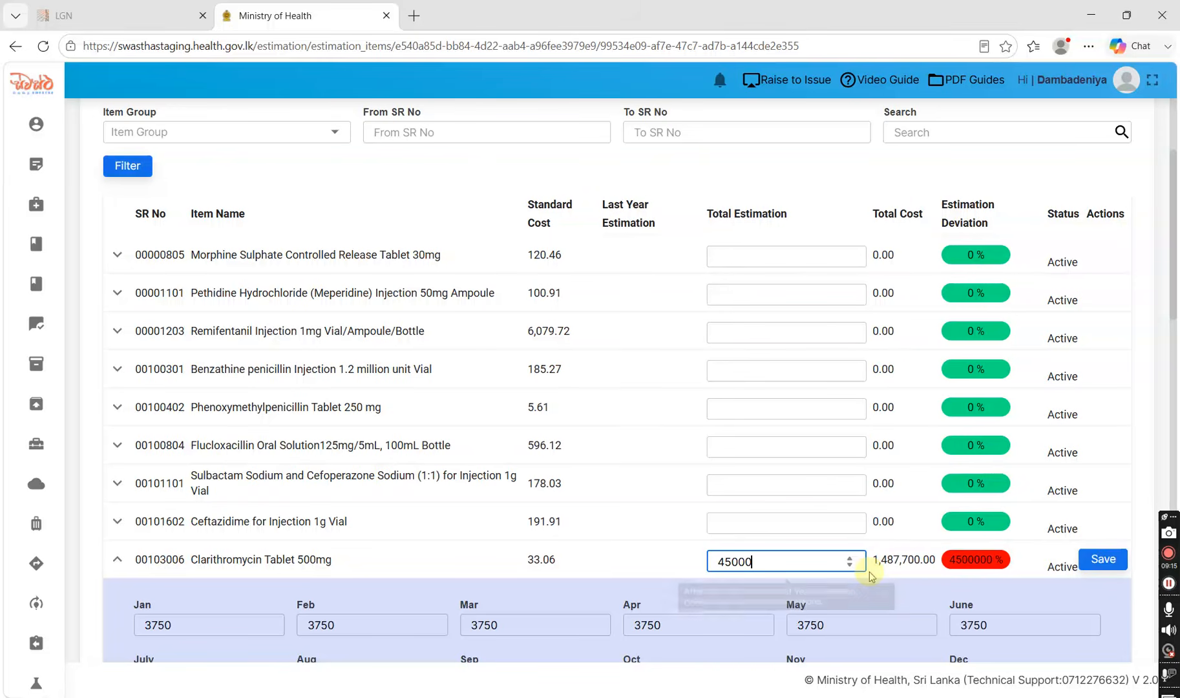
{"action": "scroll", "coordinate": [704, 571], "scroll_direction": "down", "scroll_amount": 1}
{"action": "scroll", "coordinate": [703, 570], "scroll_direction": "down", "scroll_amount": 2}
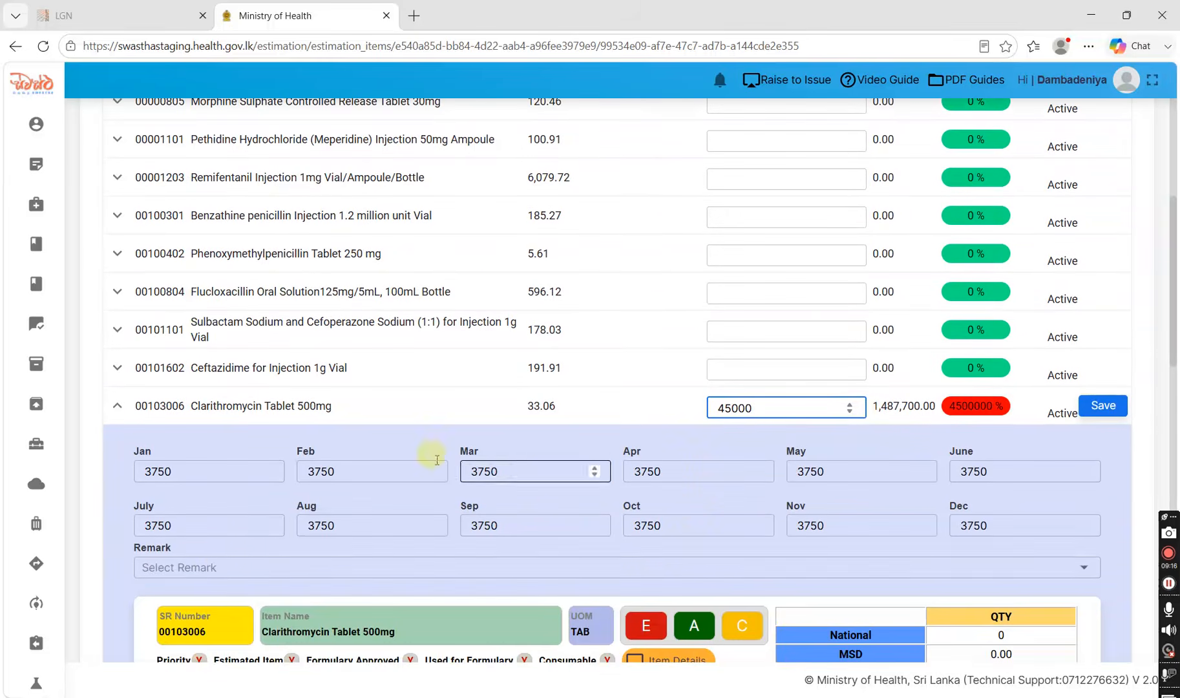
{"action": "left_click", "coordinate": [220, 569]}
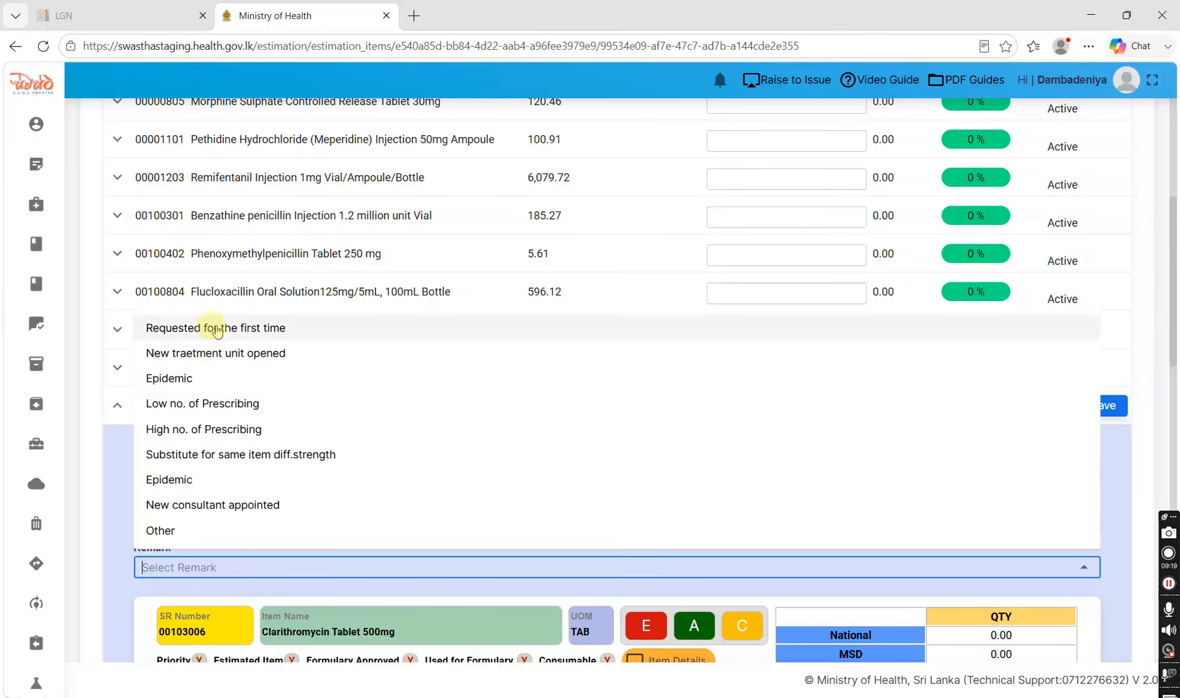
{"action": "left_click", "coordinate": [211, 328]}
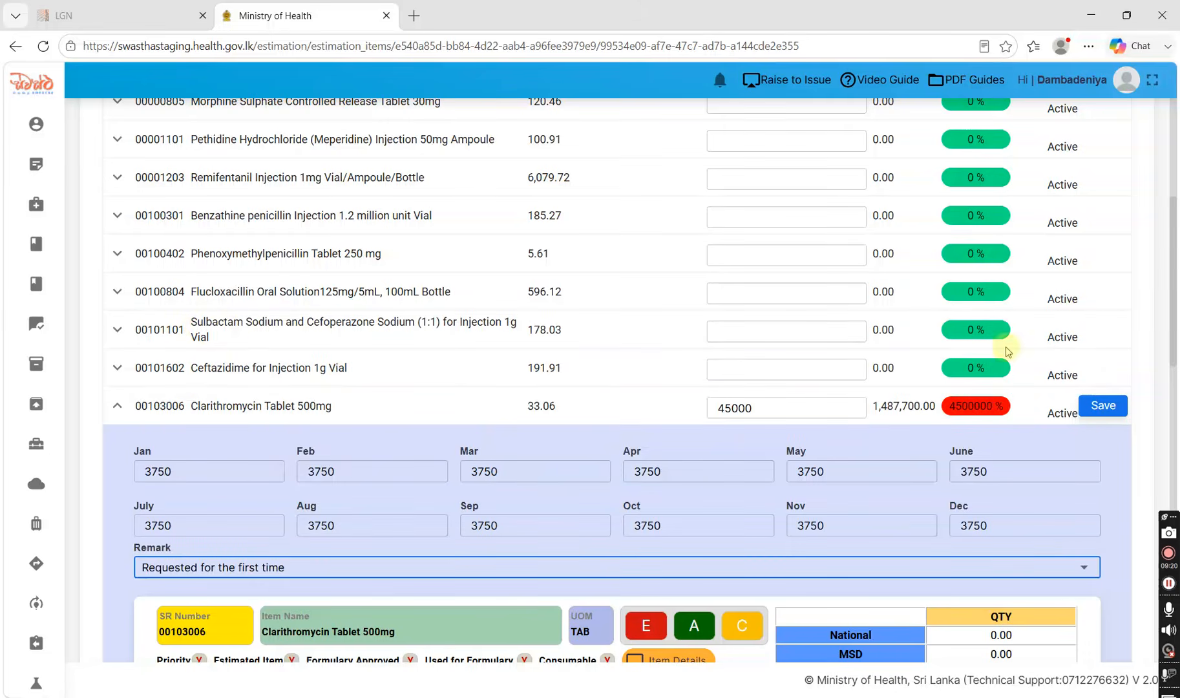
{"action": "left_click", "coordinate": [1107, 406]}
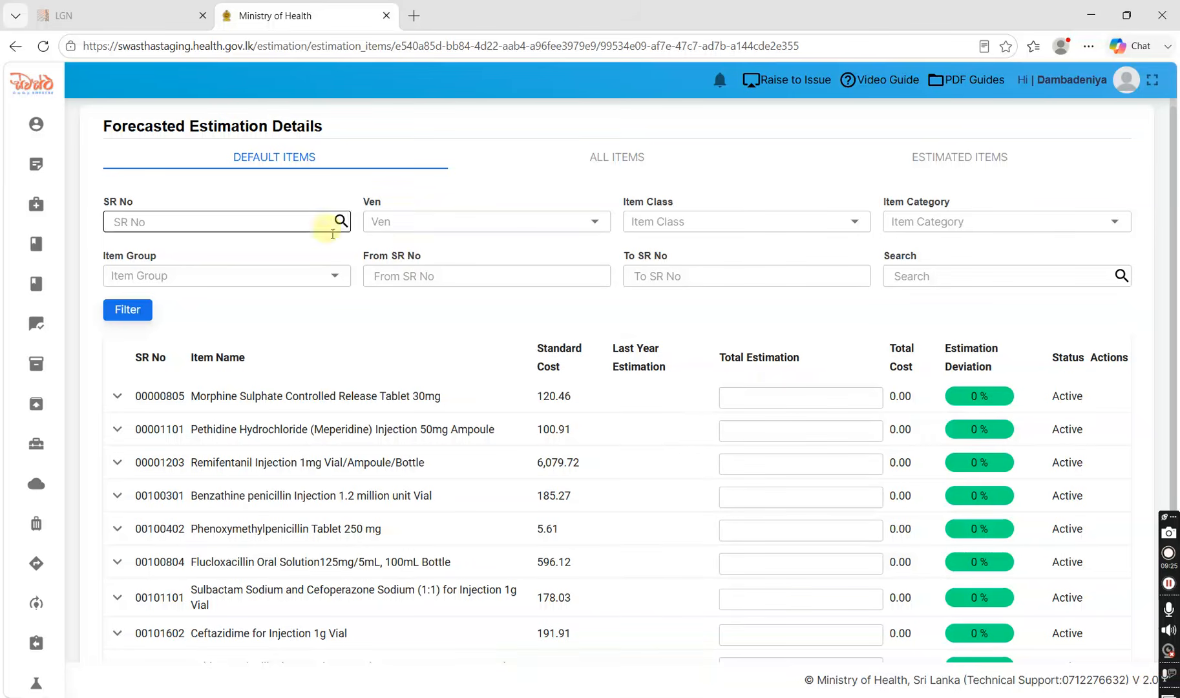
- Save a total estimation of 30000 for Vancomycin Injection 500mg Vial with the remark "Substitute for same item diff.strength"
{"action": "scroll", "coordinate": [265, 530], "scroll_direction": "down", "scroll_amount": 2}
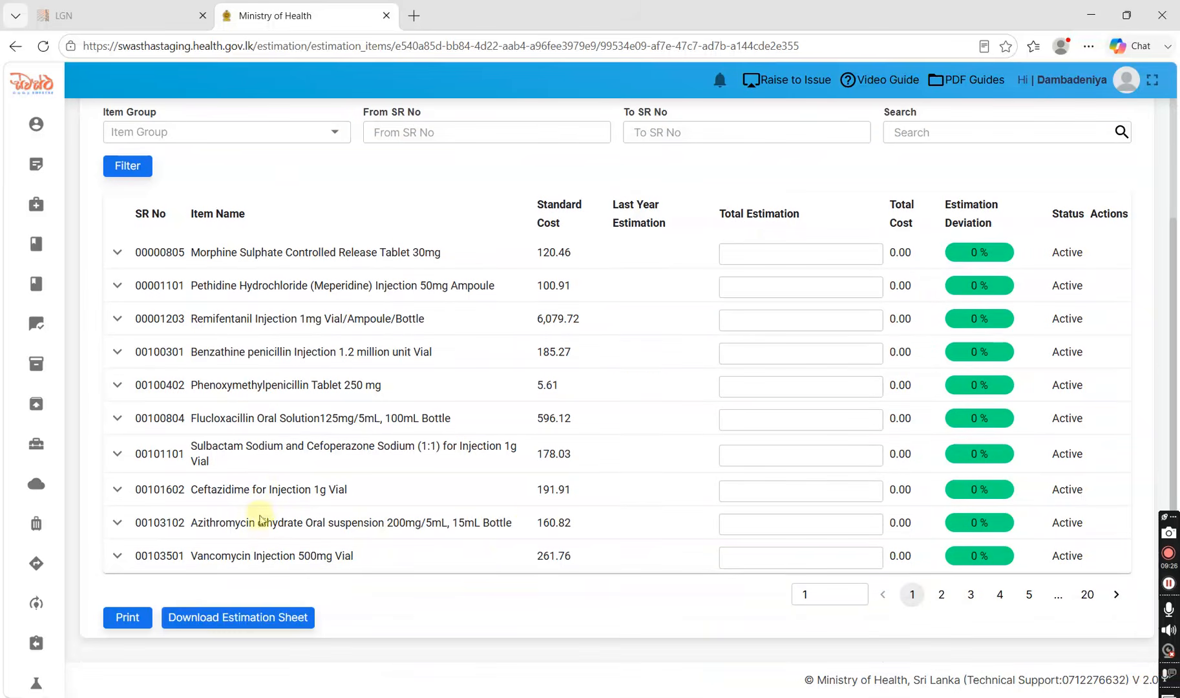
{"action": "left_click", "coordinate": [725, 557]}
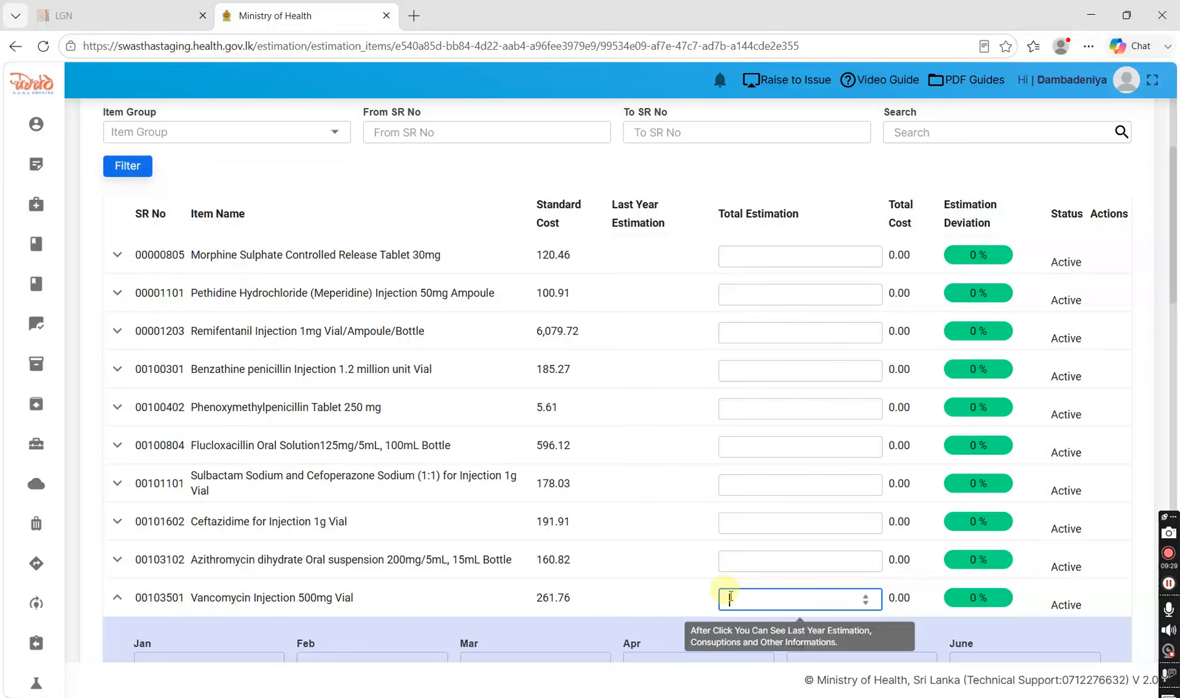
{"action": "type", "text": "30000"}
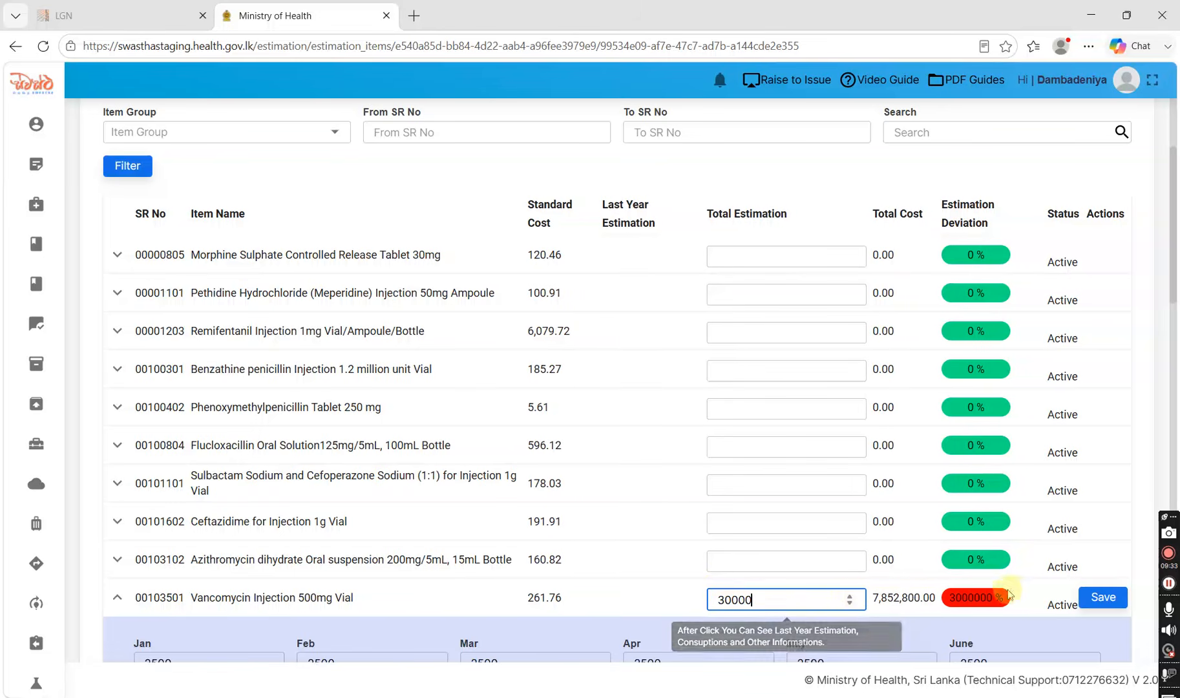
{"action": "left_click", "coordinate": [1090, 595]}
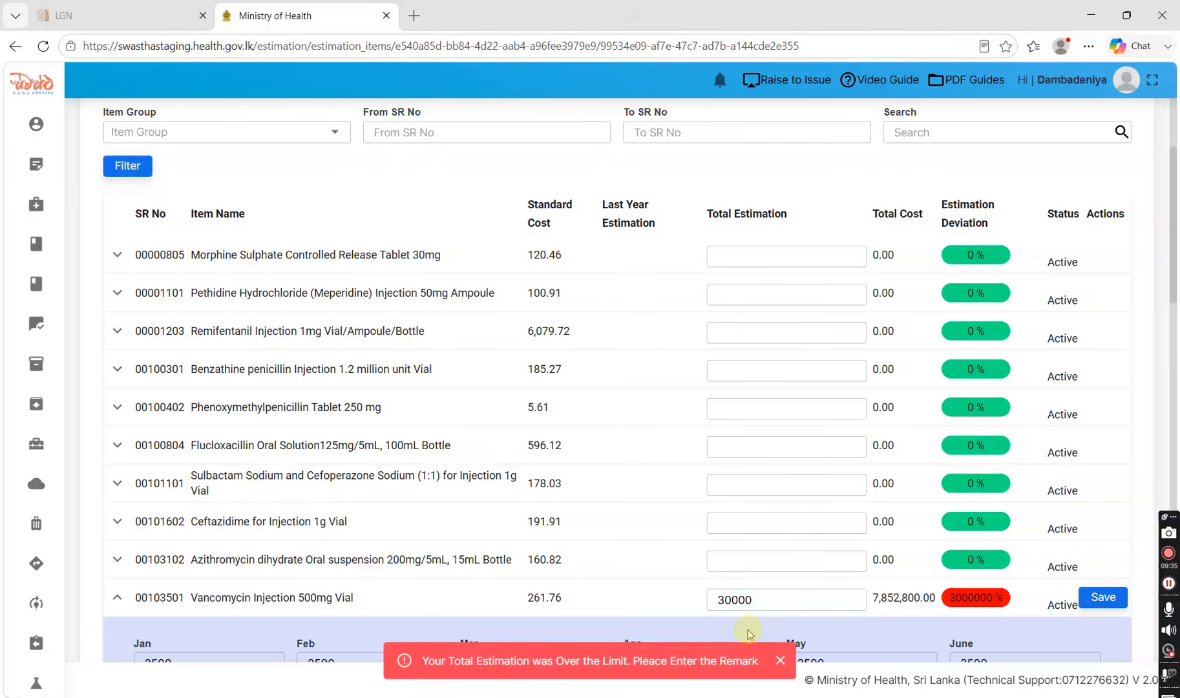
{"action": "scroll", "coordinate": [529, 441], "scroll_direction": "down", "scroll_amount": 5}
{"action": "left_click", "coordinate": [424, 454]}
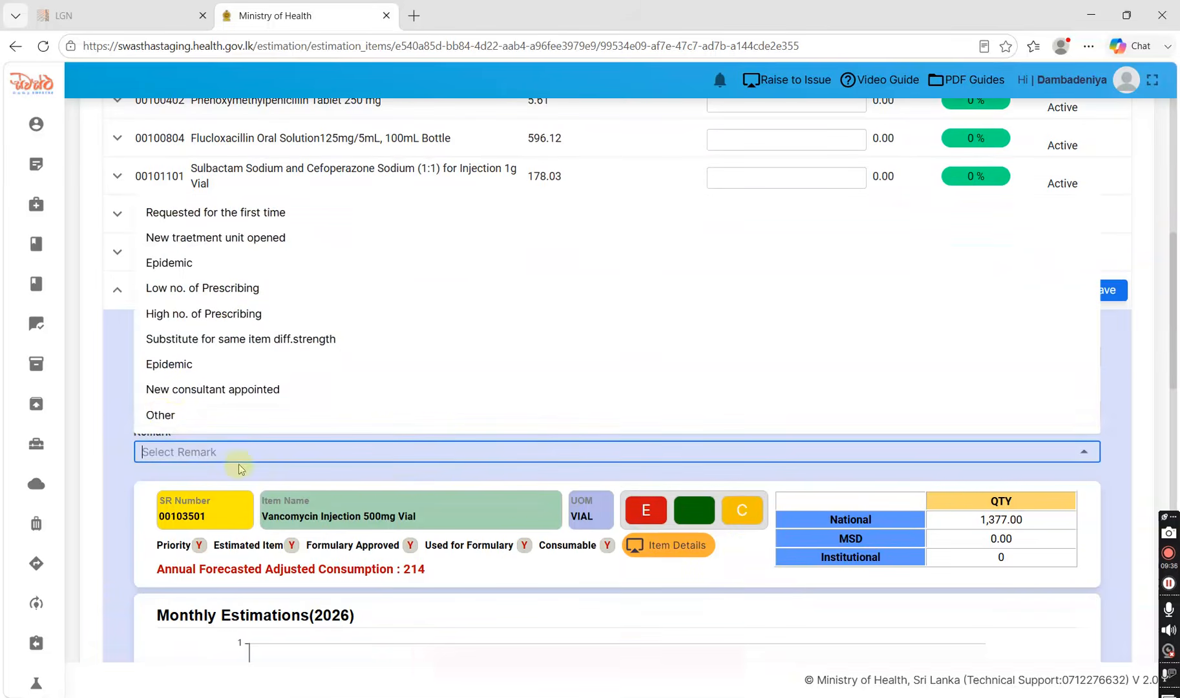
{"action": "left_click", "coordinate": [189, 347]}
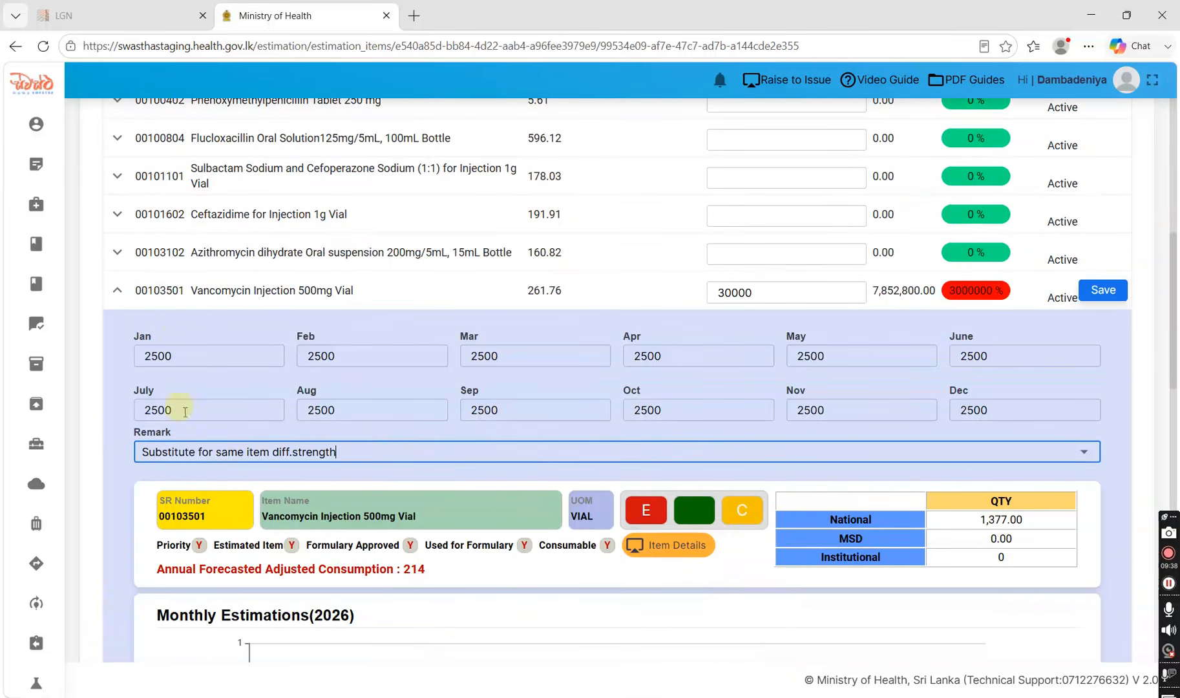
{"action": "left_click", "coordinate": [1114, 291]}
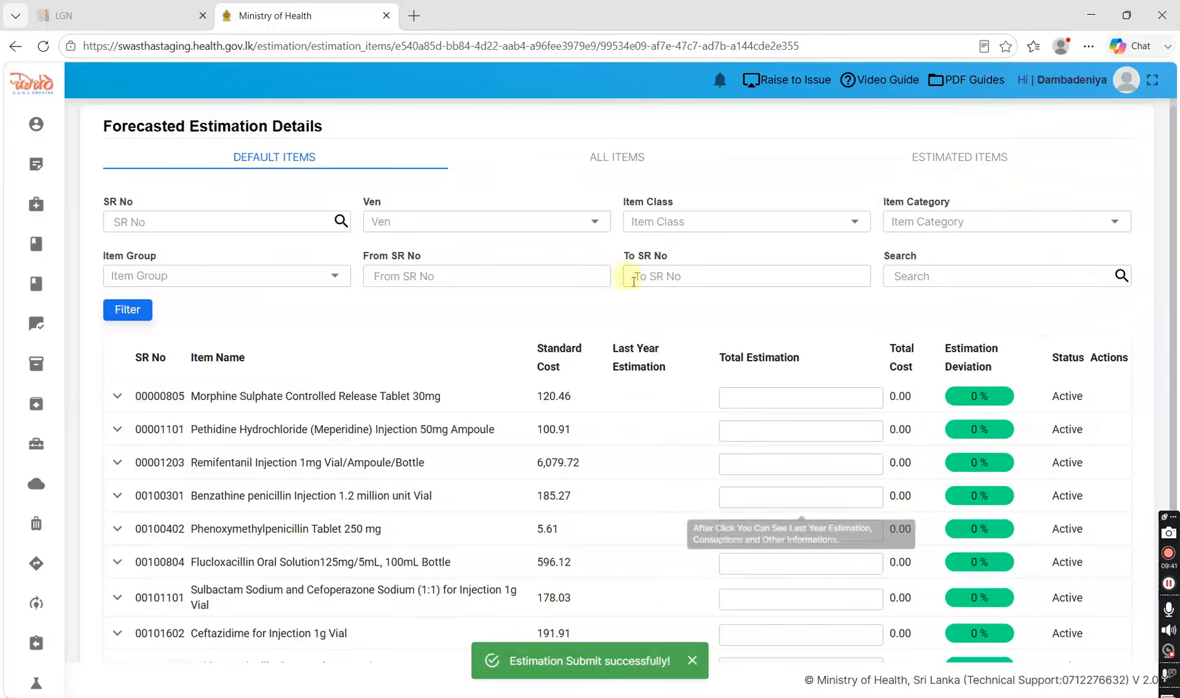
- Review the saved estimations in the estimated items list and return to the default items
{"action": "left_click", "coordinate": [947, 161]}
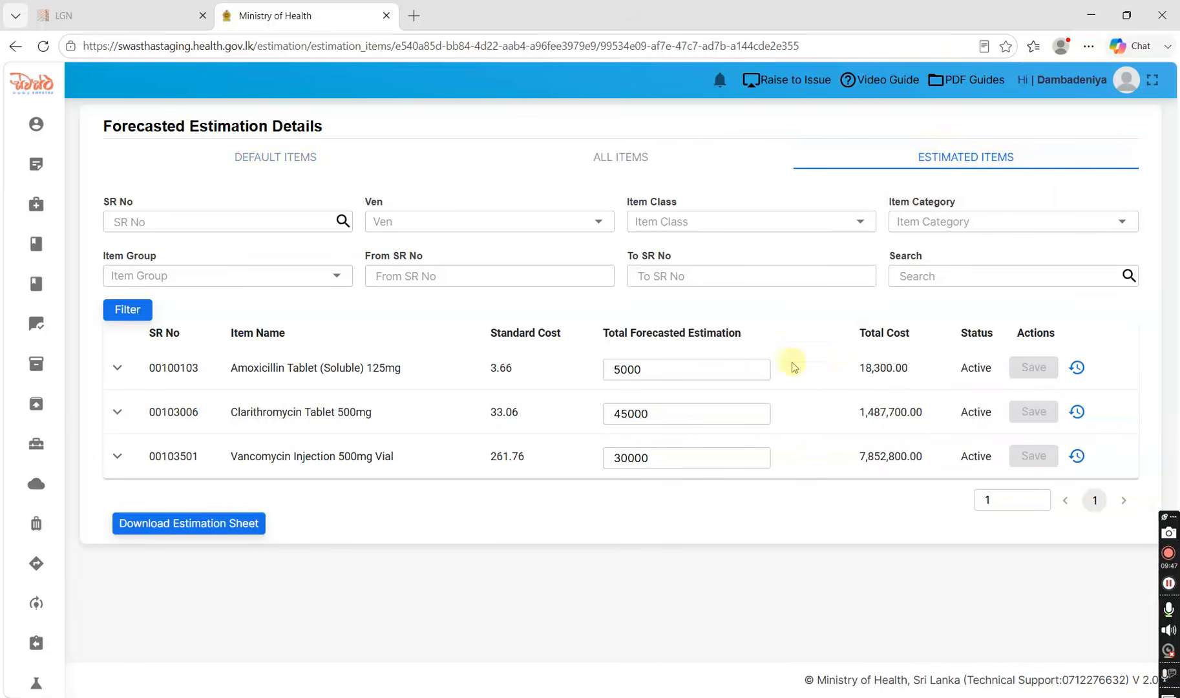
{"action": "left_click", "coordinate": [246, 363]}
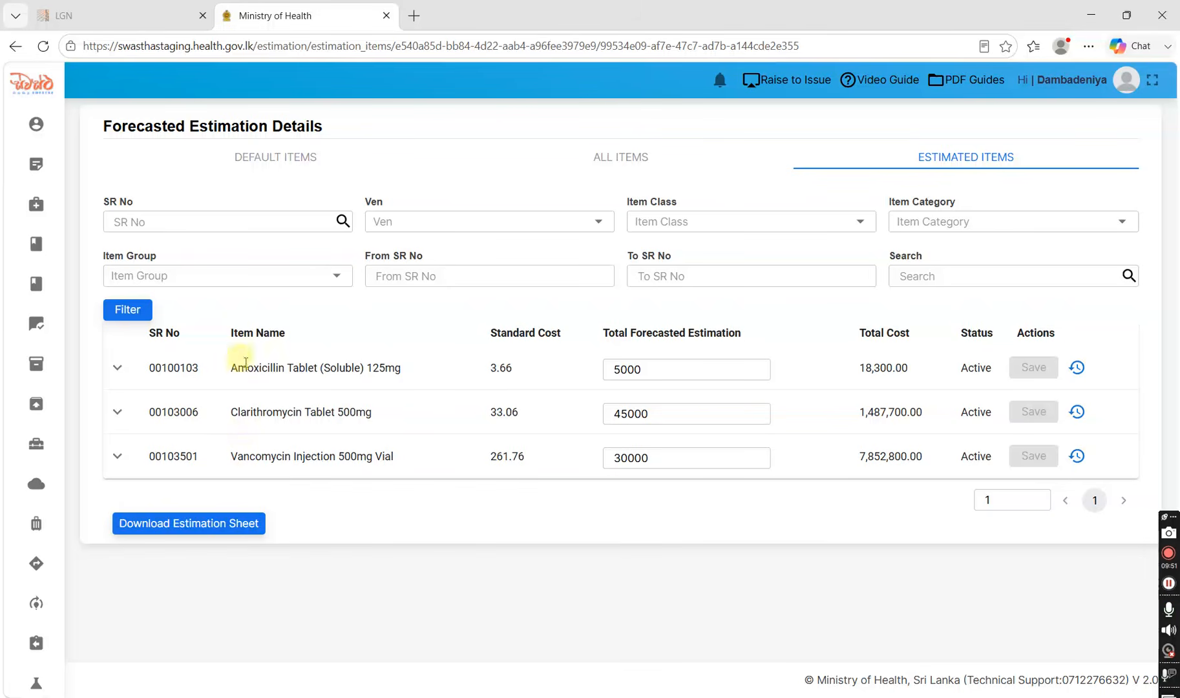
{"action": "left_click", "coordinate": [299, 162]}
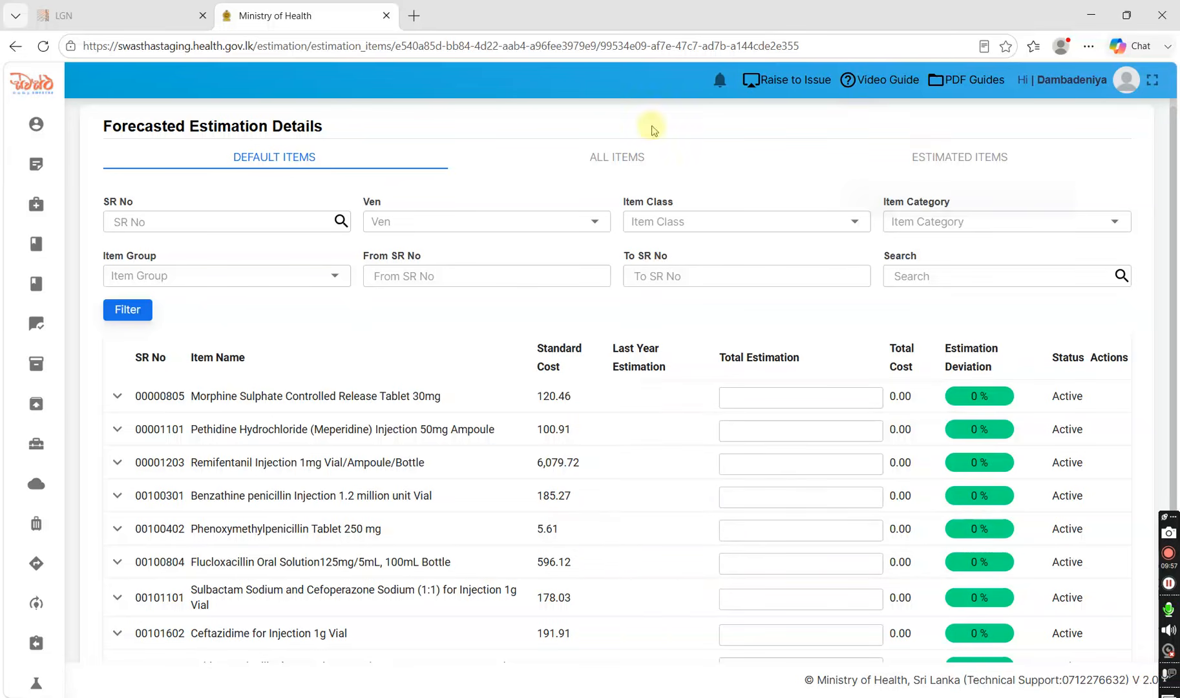
- From all items, save an estimation of 10000 for Fentanyl Citrate Transdermal patches 25microgram/h, remarked "Requested for the first time", and view the estimated items
{"action": "left_click", "coordinate": [623, 160]}
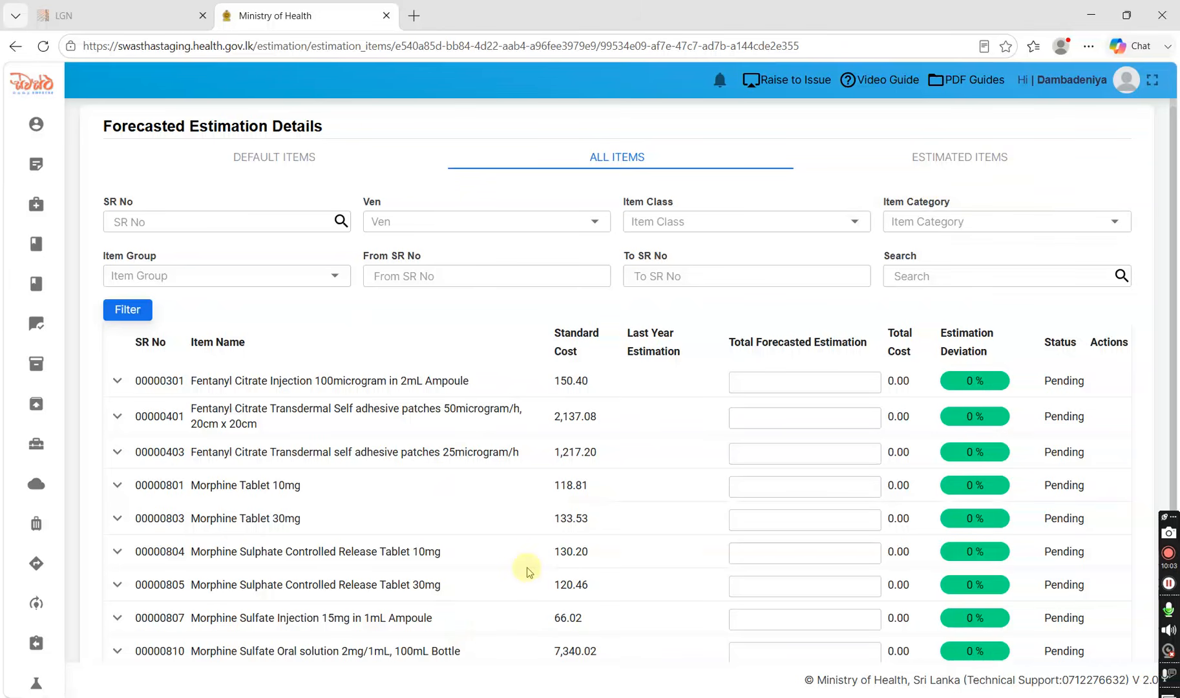
{"action": "scroll", "coordinate": [527, 570], "scroll_direction": "down", "scroll_amount": 2}
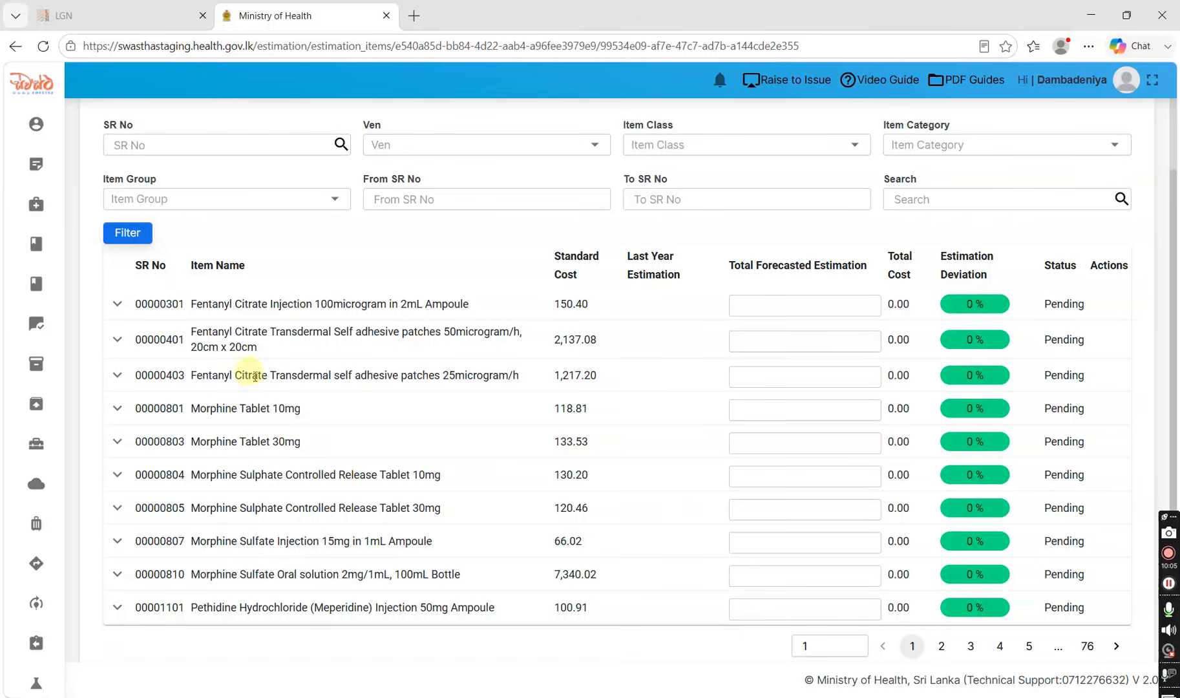
{"action": "left_click", "coordinate": [777, 379]}
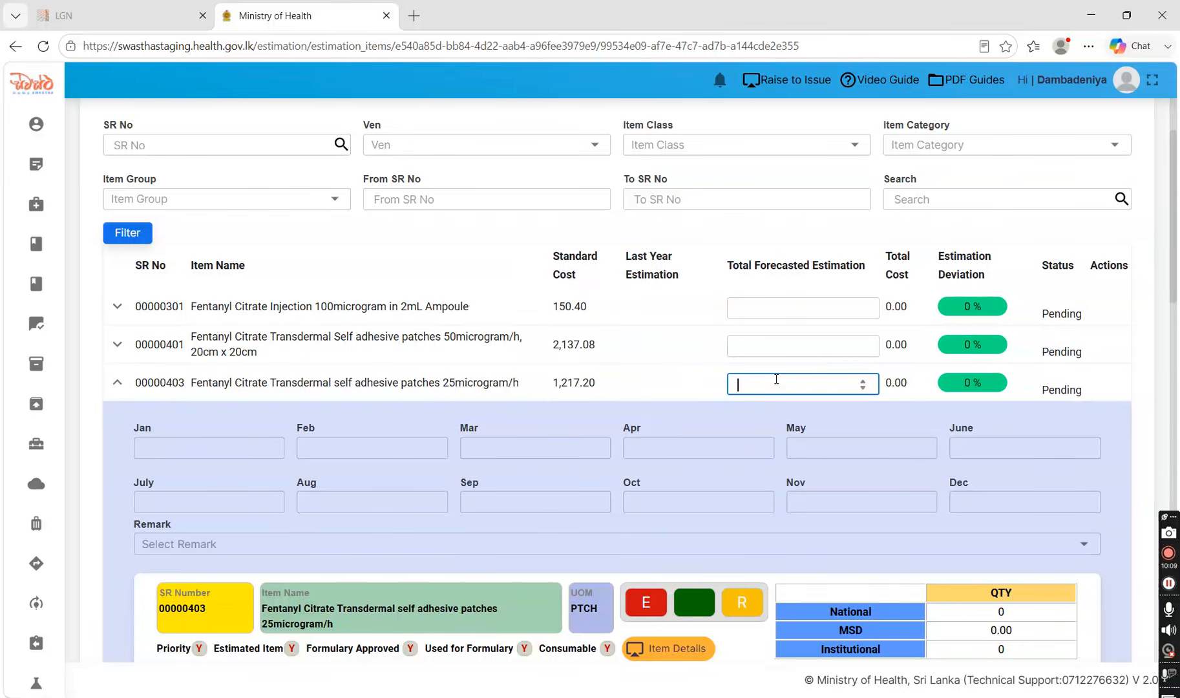
{"action": "type", "text": "10000"}
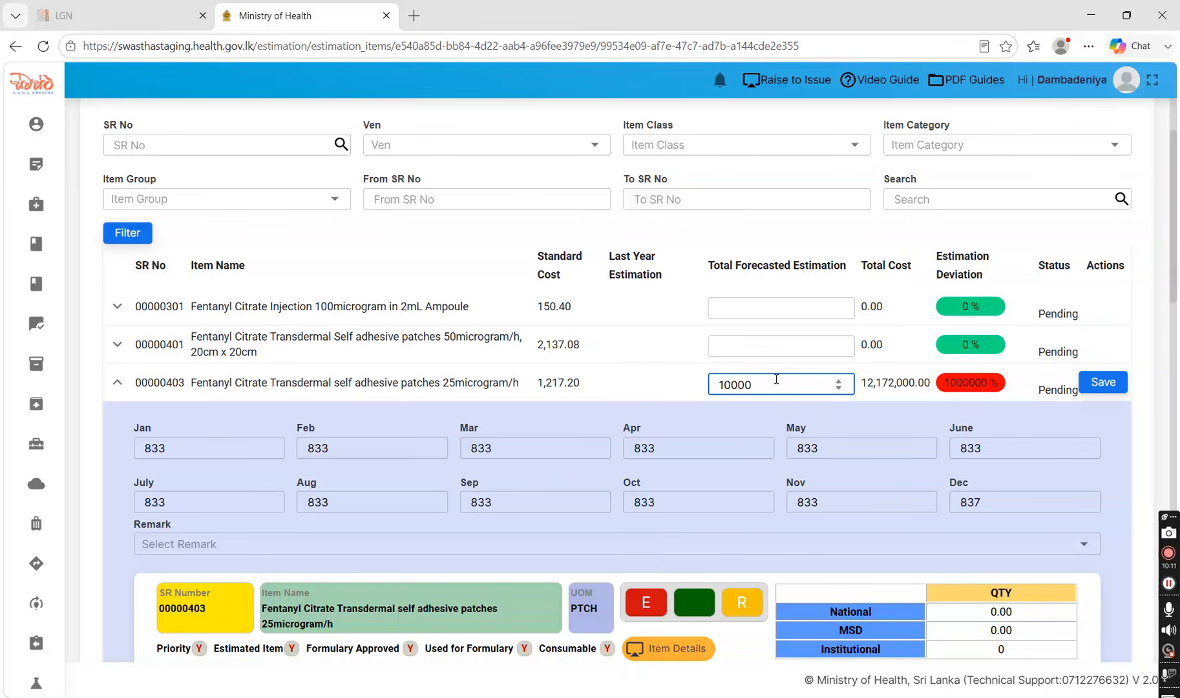
{"action": "left_click", "coordinate": [640, 543]}
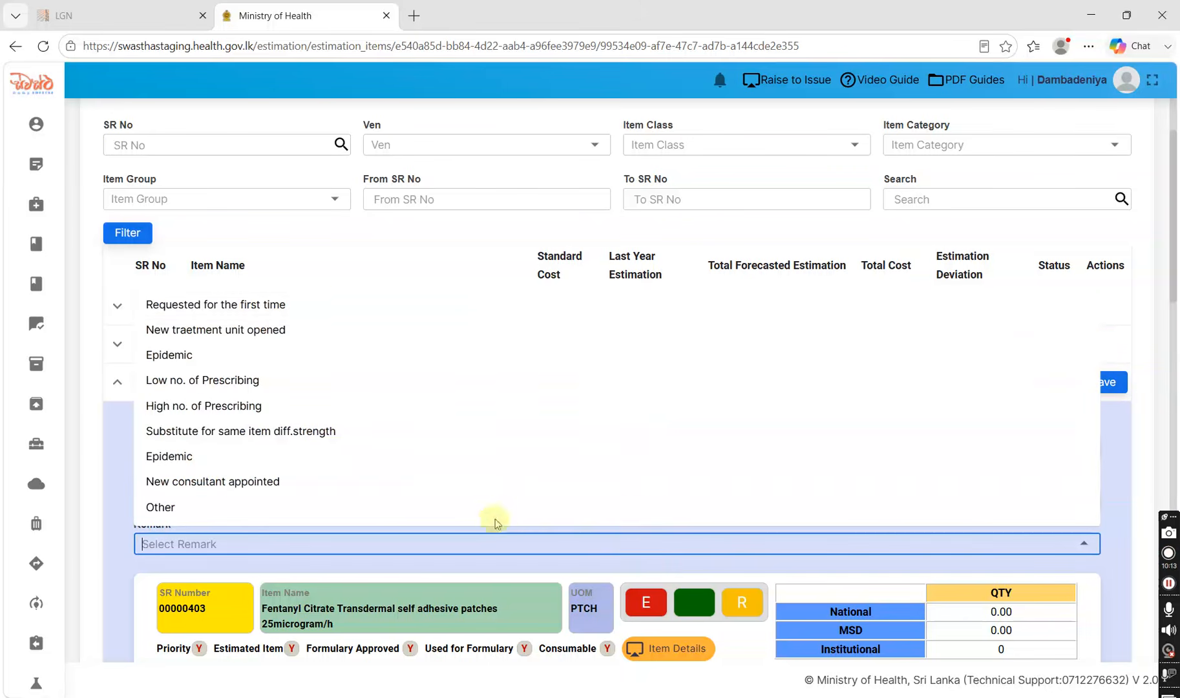
{"action": "left_click", "coordinate": [349, 304]}
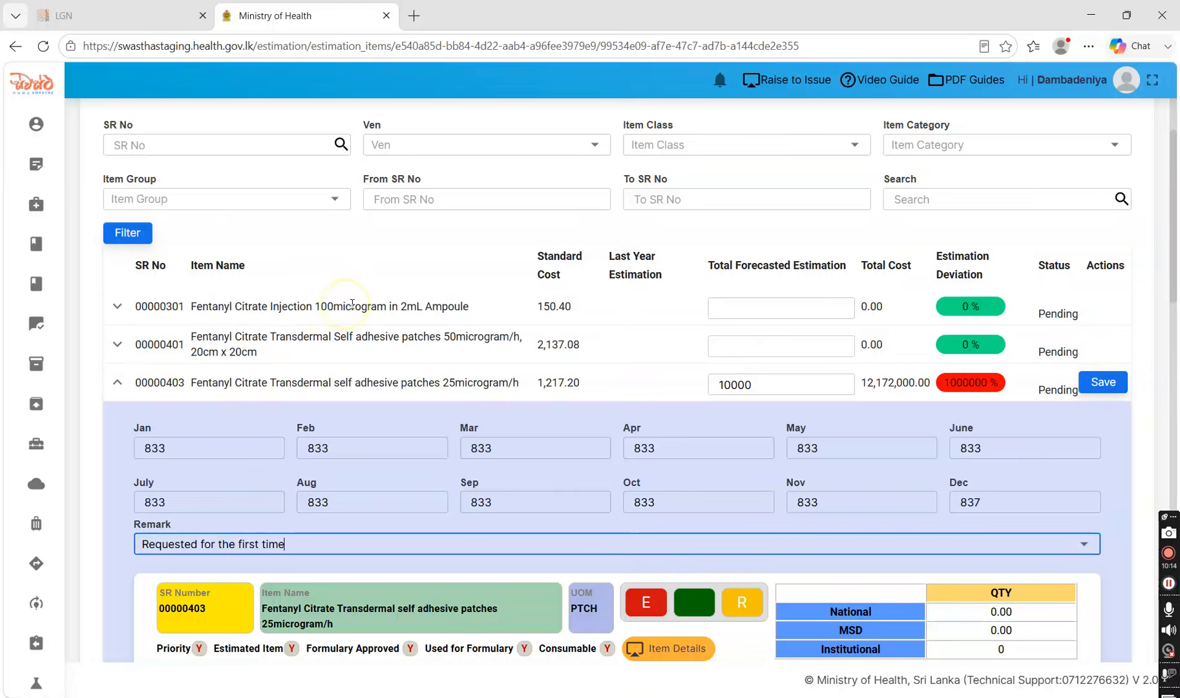
{"action": "left_click", "coordinate": [1108, 382]}
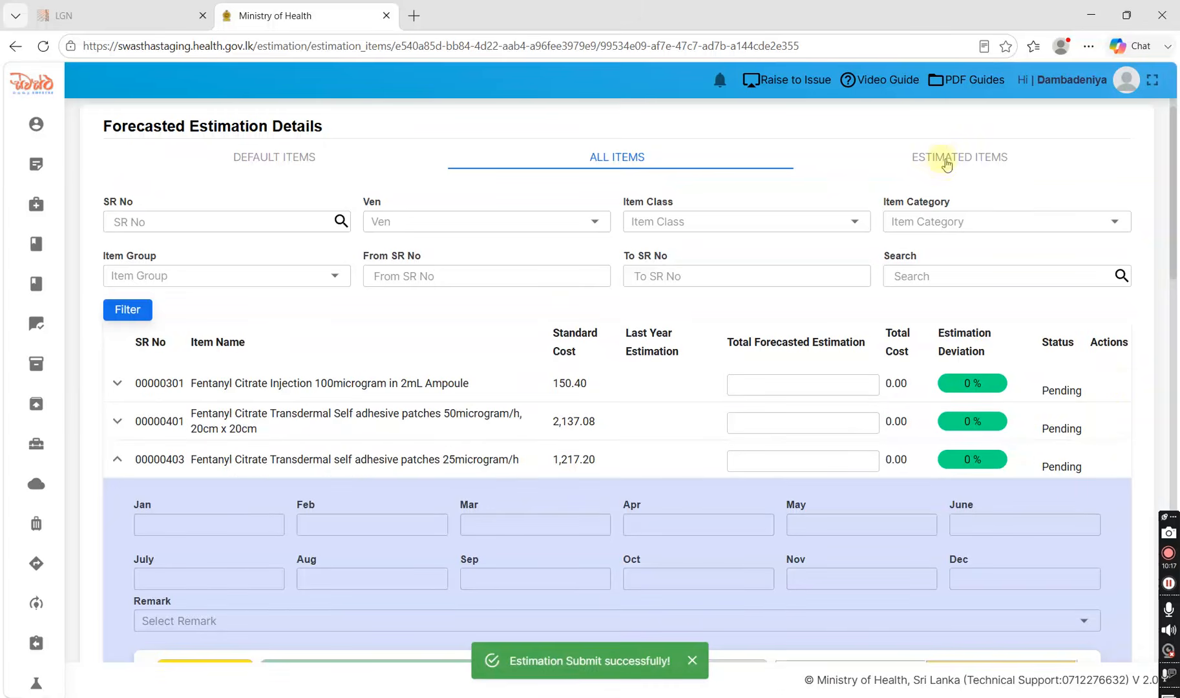
{"action": "left_click", "coordinate": [945, 163]}
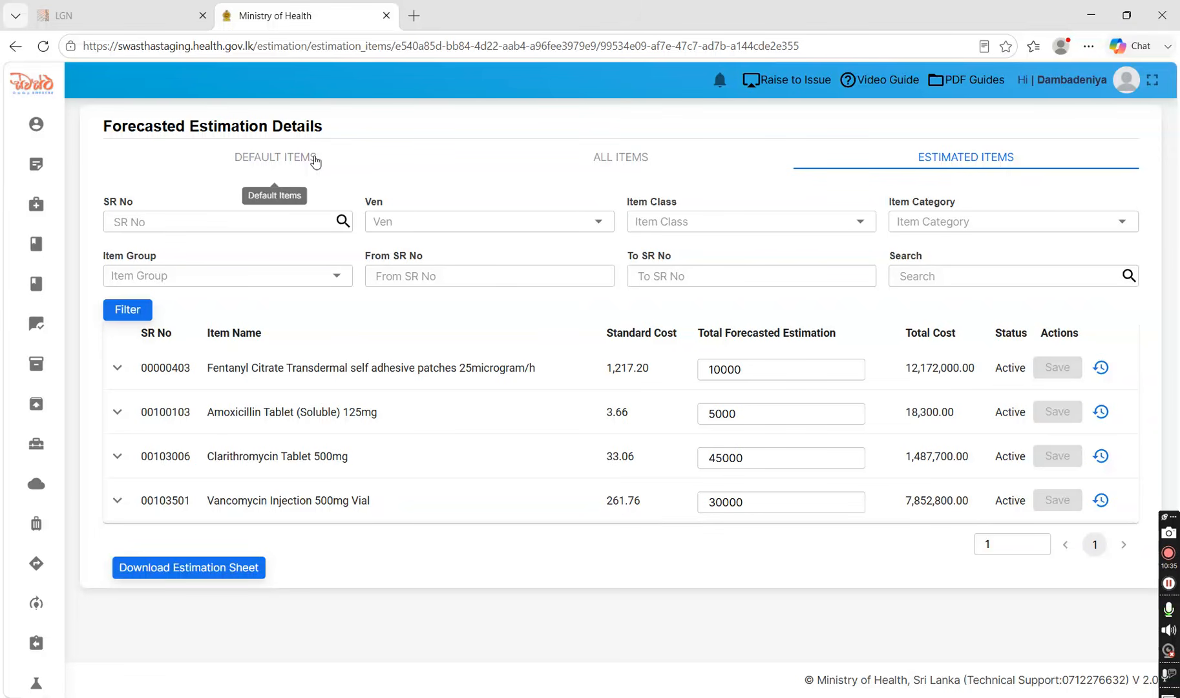
- Change the total forecasted estimation of Amoxicillin Tablet (Soluble) 125mg to 100000, save it and collapse the item's details
{"action": "left_click", "coordinate": [711, 414]}
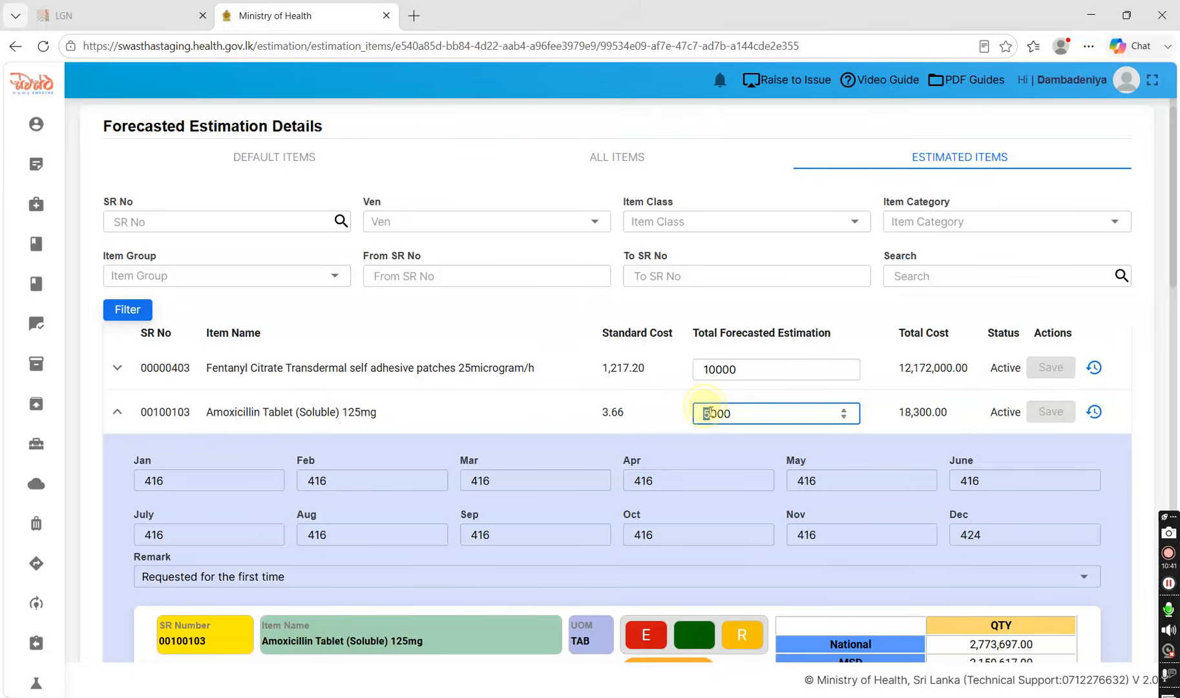
{"action": "type", "text": "100"}
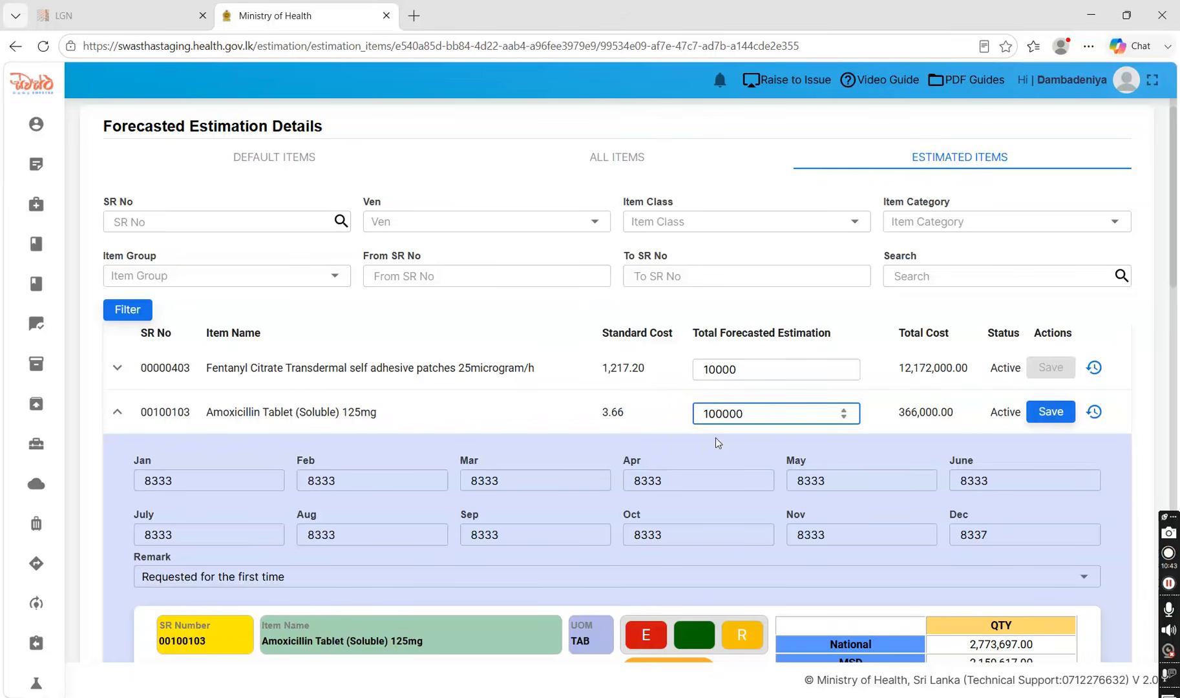
{"action": "left_click", "coordinate": [1042, 419]}
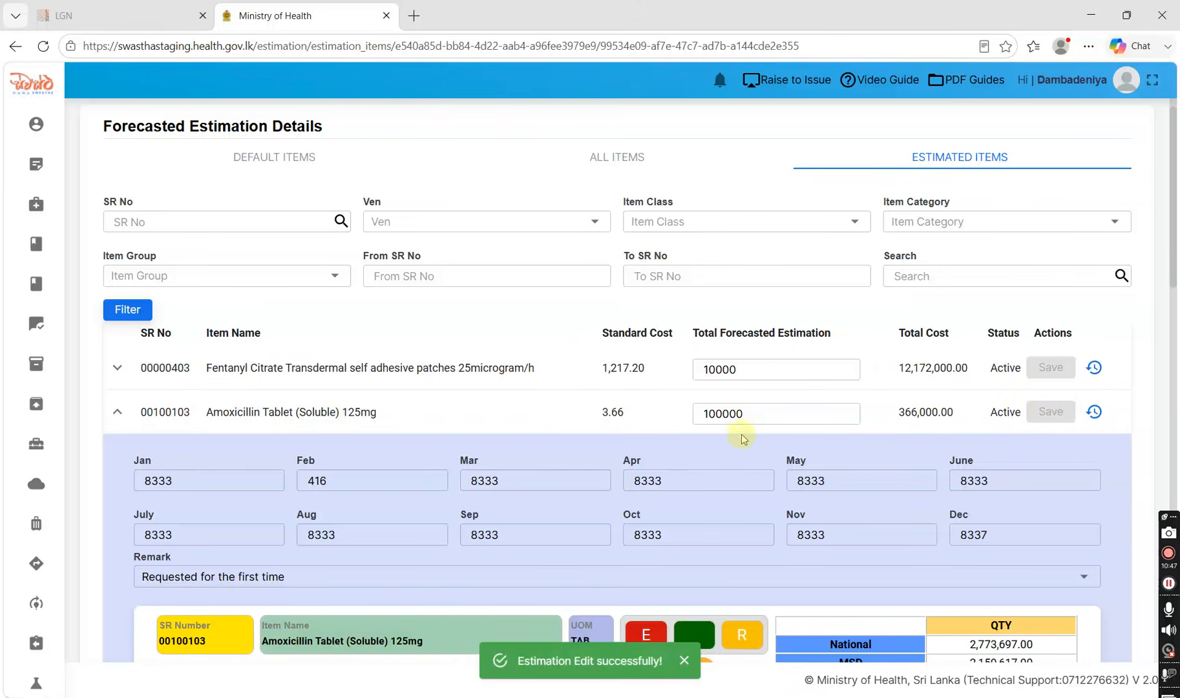
{"action": "scroll", "coordinate": [856, 414], "scroll_direction": "down", "scroll_amount": 5}
{"action": "scroll", "coordinate": [44, 381], "scroll_direction": "up", "scroll_amount": 4}
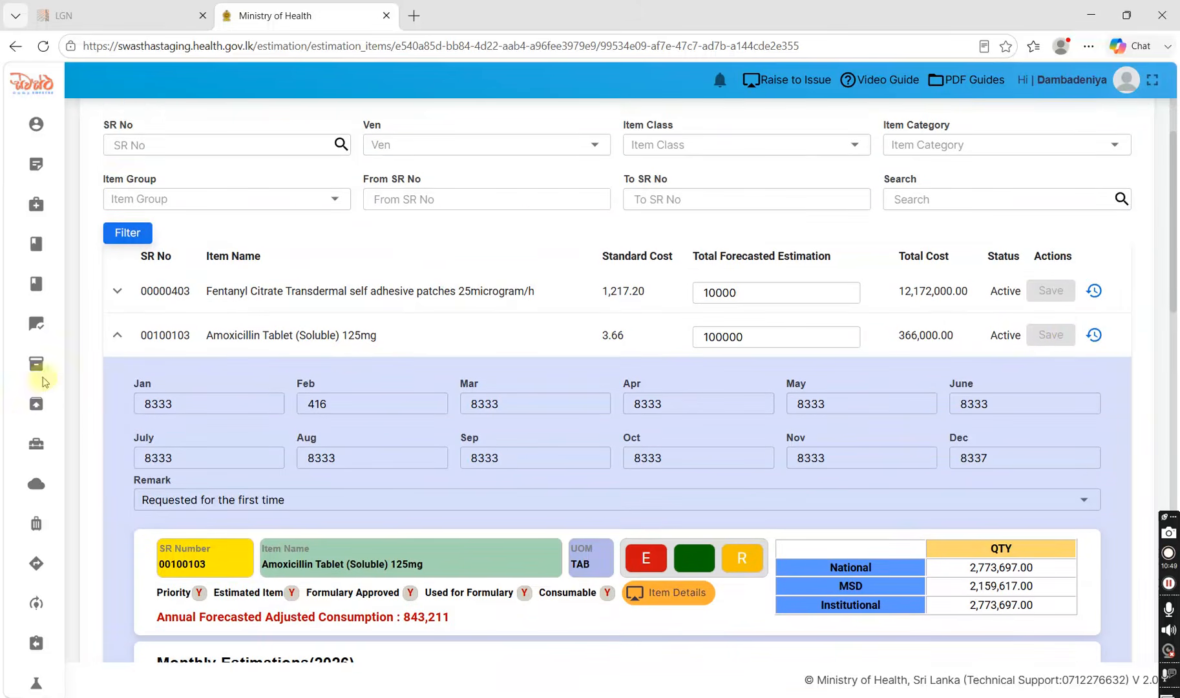
{"action": "left_click", "coordinate": [117, 335]}
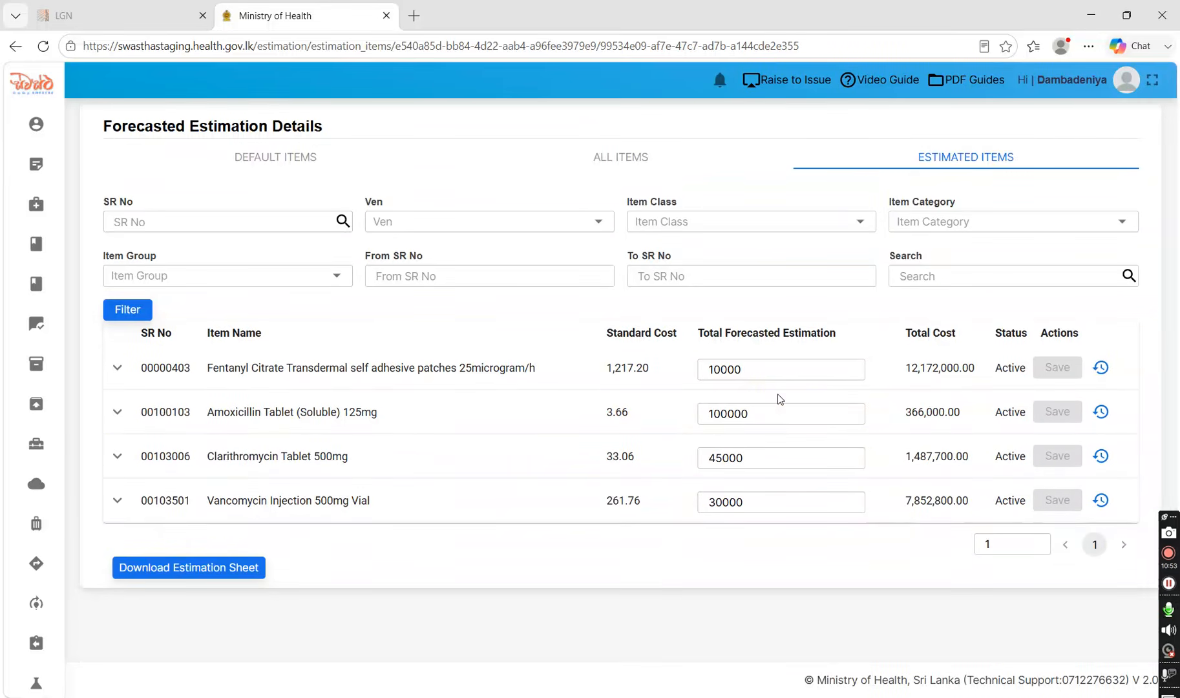
- Look through the default items list and its print and download options, and return to the estimated items
{"action": "left_click", "coordinate": [239, 580]}
{"action": "left_click", "coordinate": [283, 167]}
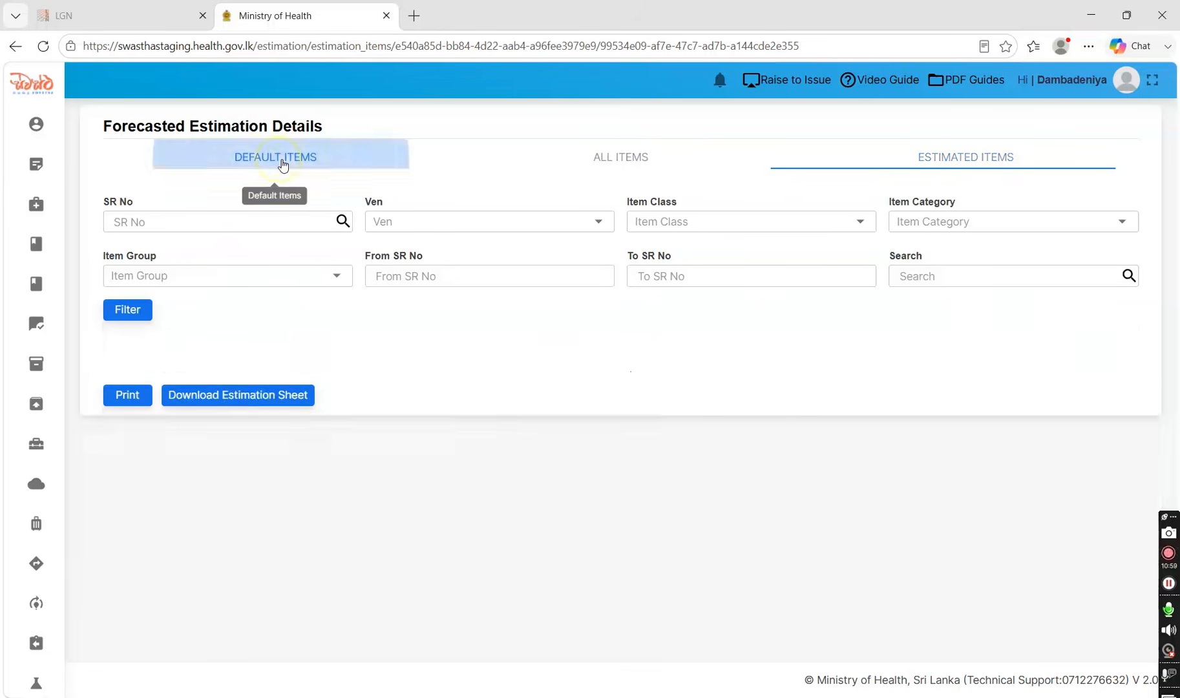
{"action": "scroll", "coordinate": [336, 585], "scroll_direction": "down", "scroll_amount": 3}
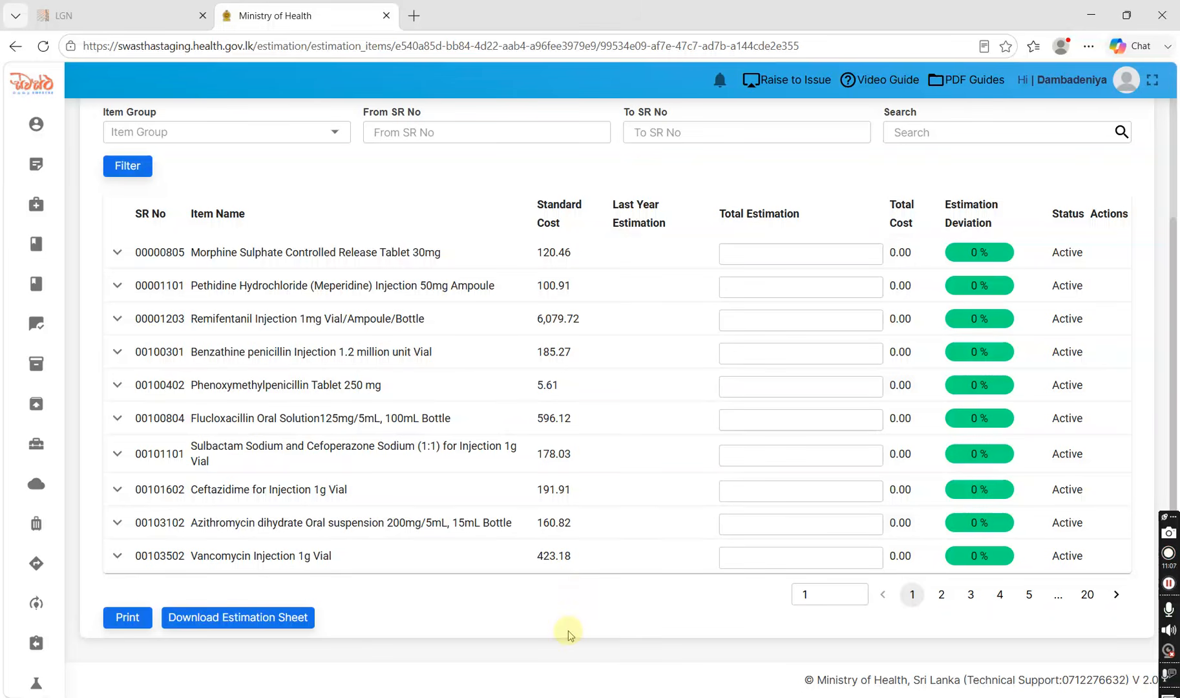
{"action": "scroll", "coordinate": [568, 631], "scroll_direction": "up", "scroll_amount": 3}
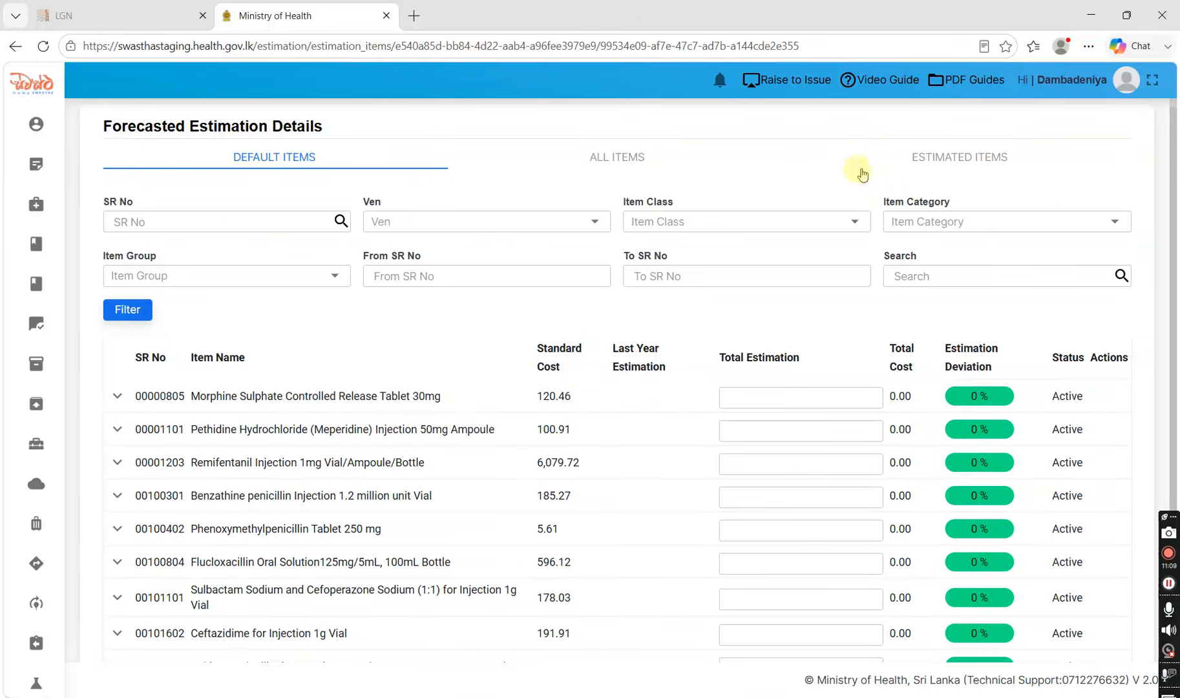
{"action": "left_click", "coordinate": [909, 165]}
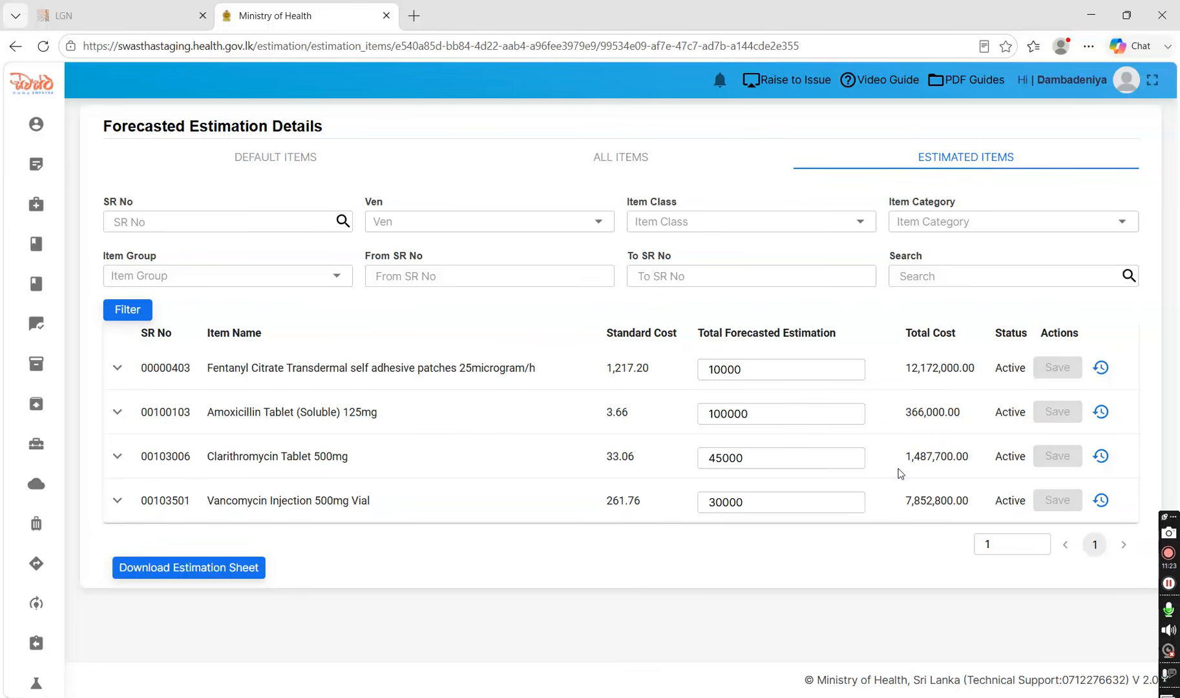
- Preview the estimated items' yearly estimation report for printing, check the available printers, and close the report without printing
{"action": "left_click", "coordinate": [236, 569]}
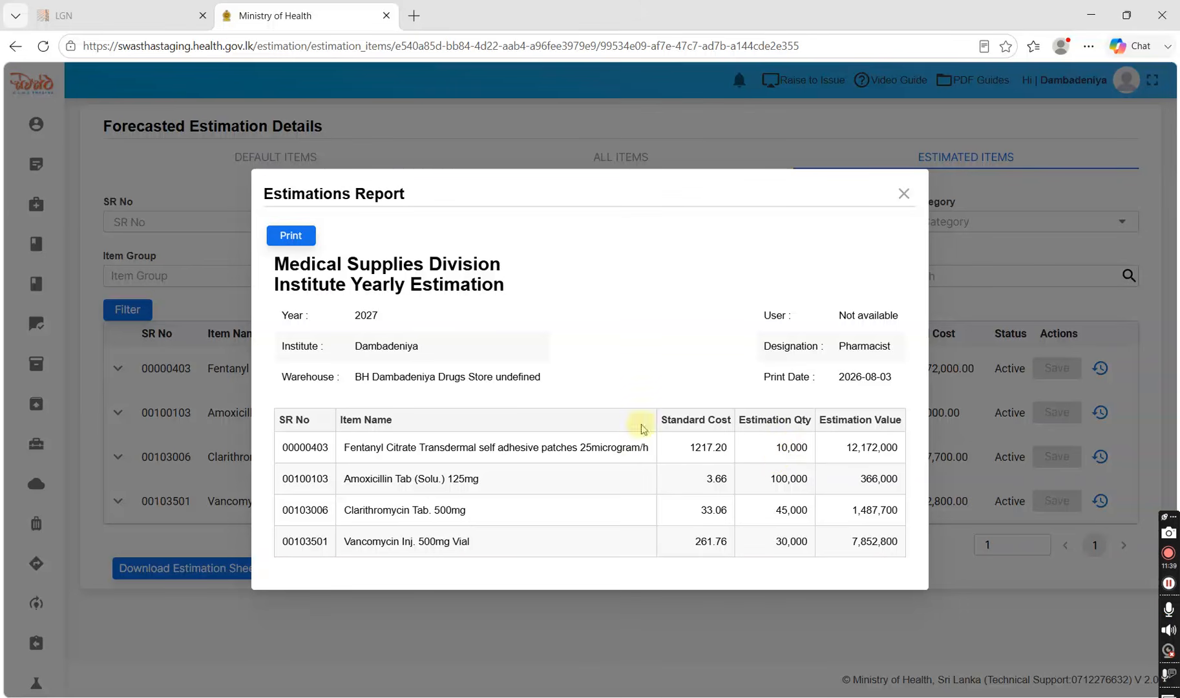
{"action": "left_click", "coordinate": [305, 236]}
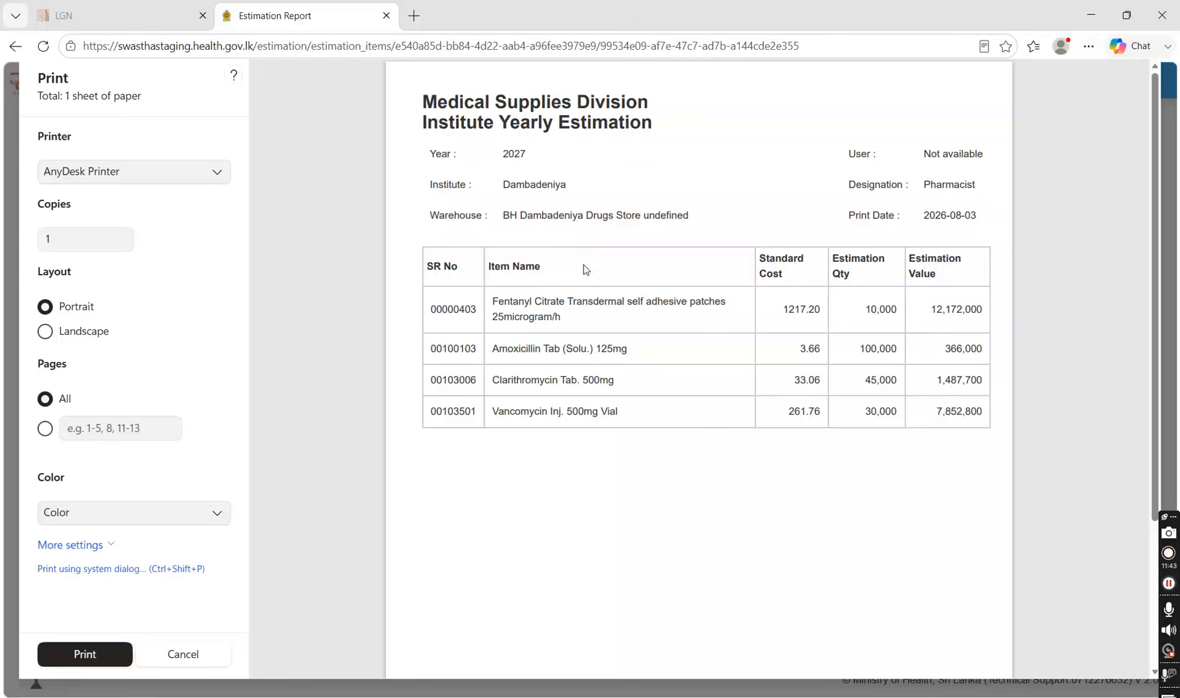
{"action": "left_click", "coordinate": [215, 173]}
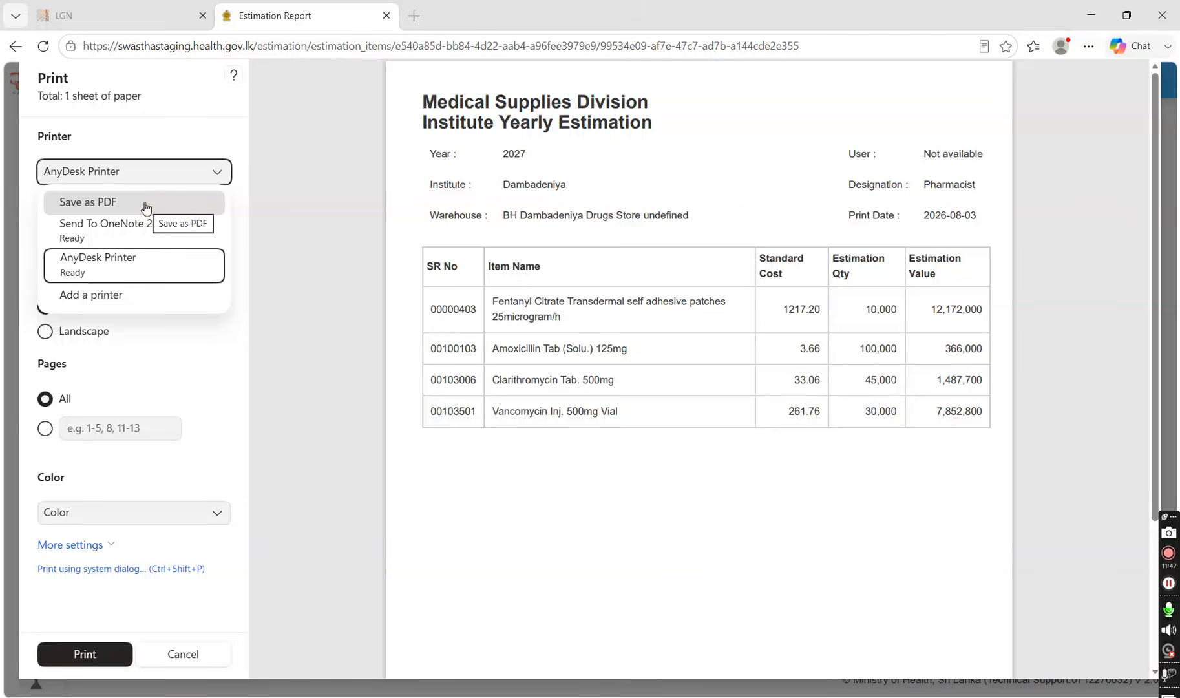
{"action": "left_click", "coordinate": [282, 195]}
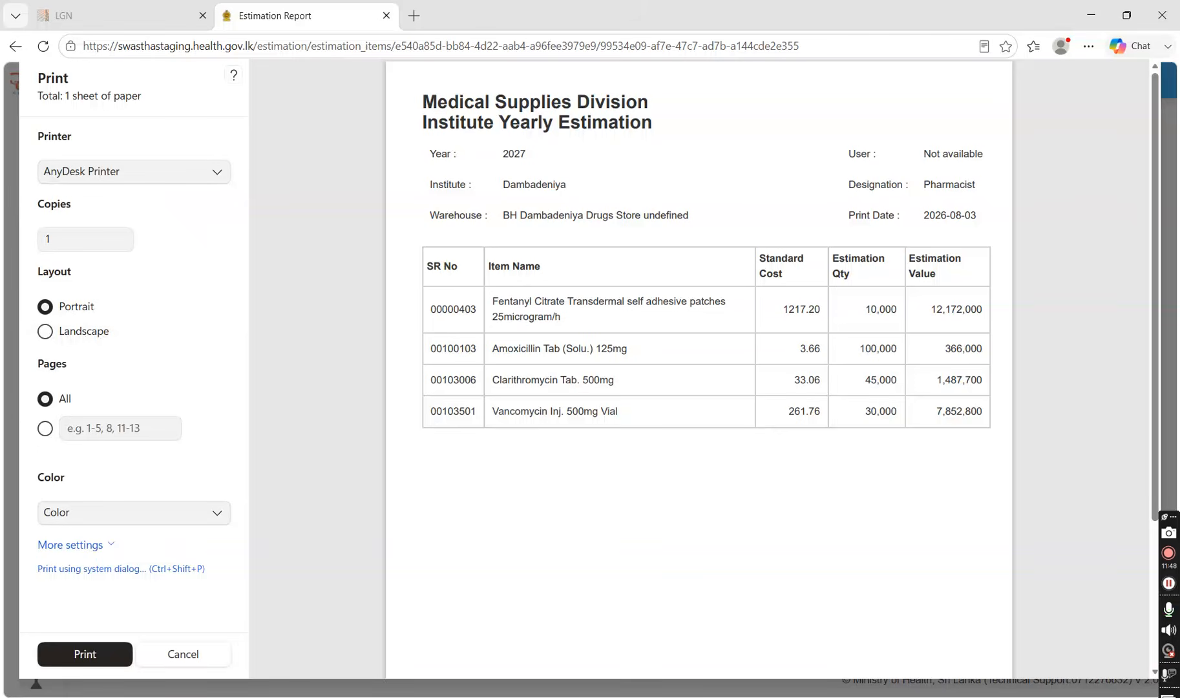
{"action": "left_click", "coordinate": [205, 663]}
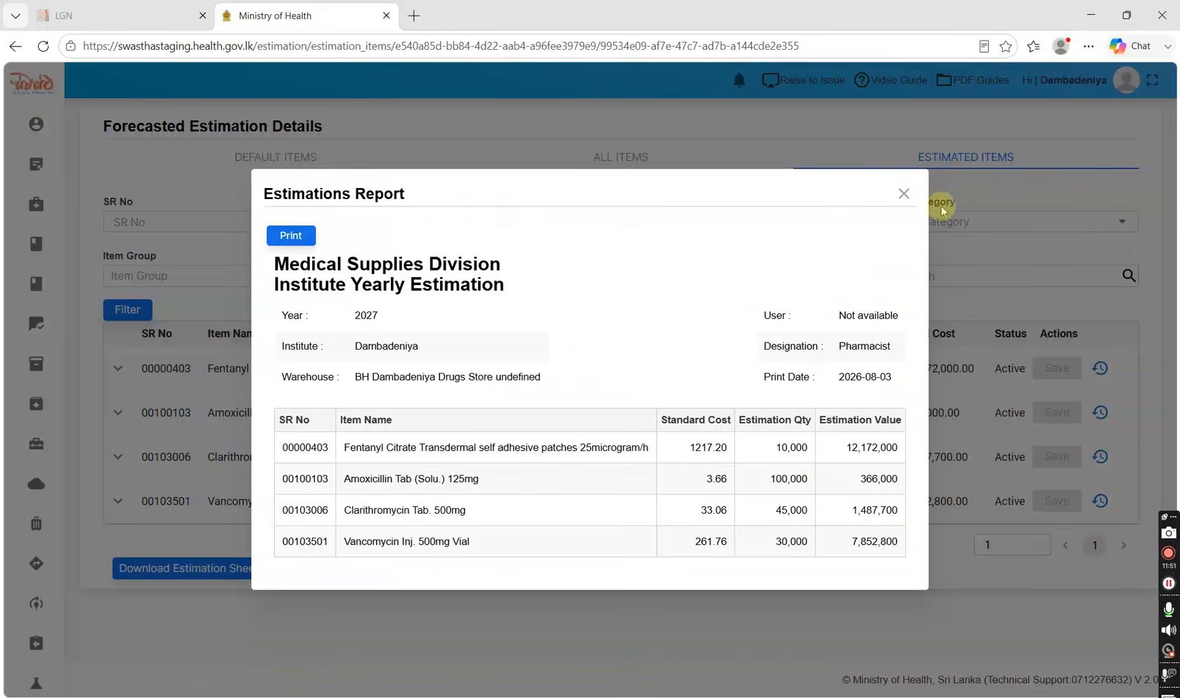
{"action": "left_click", "coordinate": [901, 194]}
- Download the estimation sheet of the default items and open the downloaded report.xlsx in Excel
{"action": "left_click", "coordinate": [304, 162]}
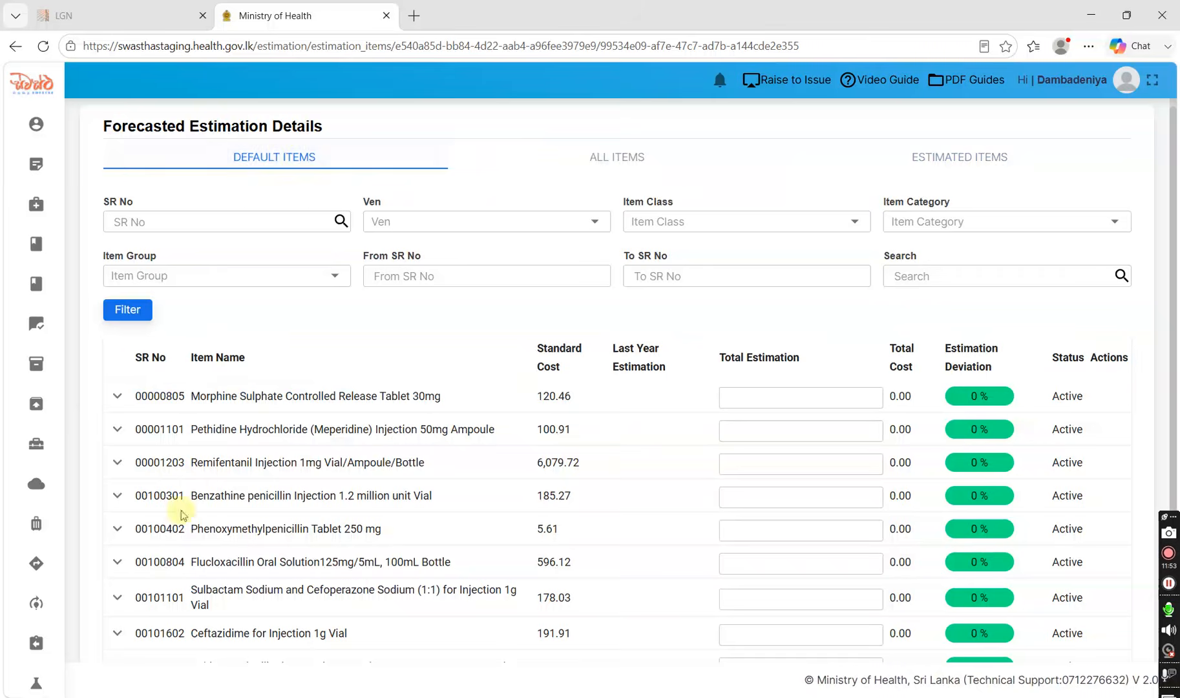
{"action": "scroll", "coordinate": [341, 443], "scroll_direction": "down", "scroll_amount": 3}
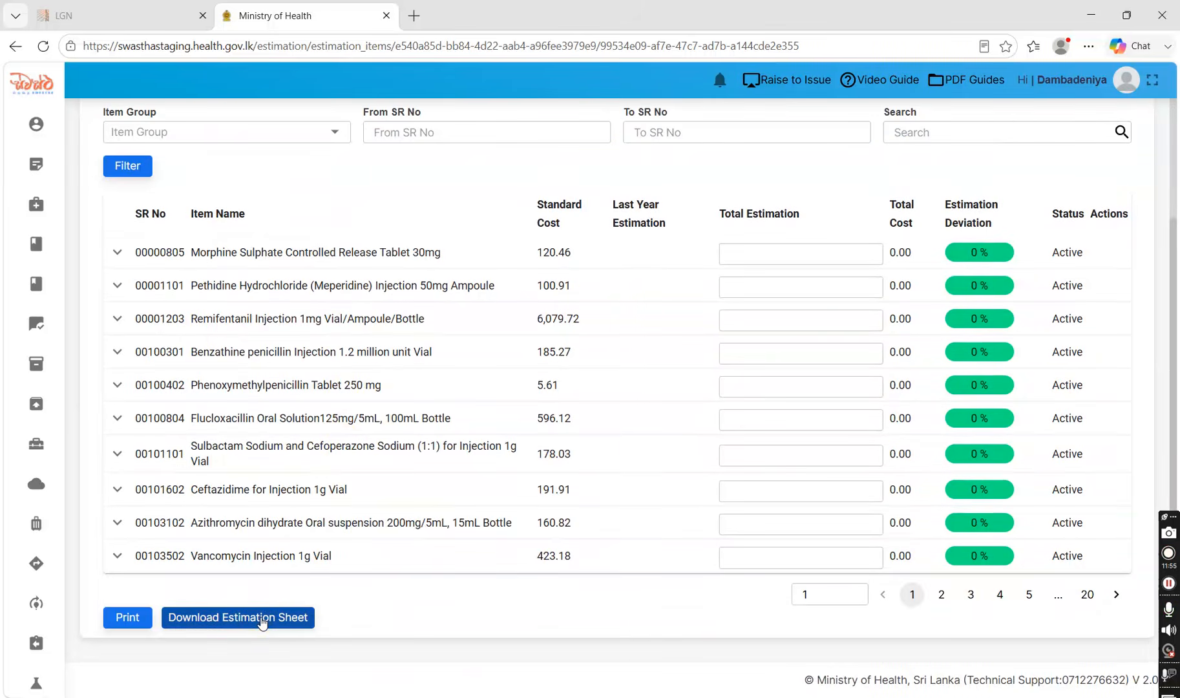
{"action": "left_click", "coordinate": [262, 622]}
{"action": "left_click", "coordinate": [261, 622]}
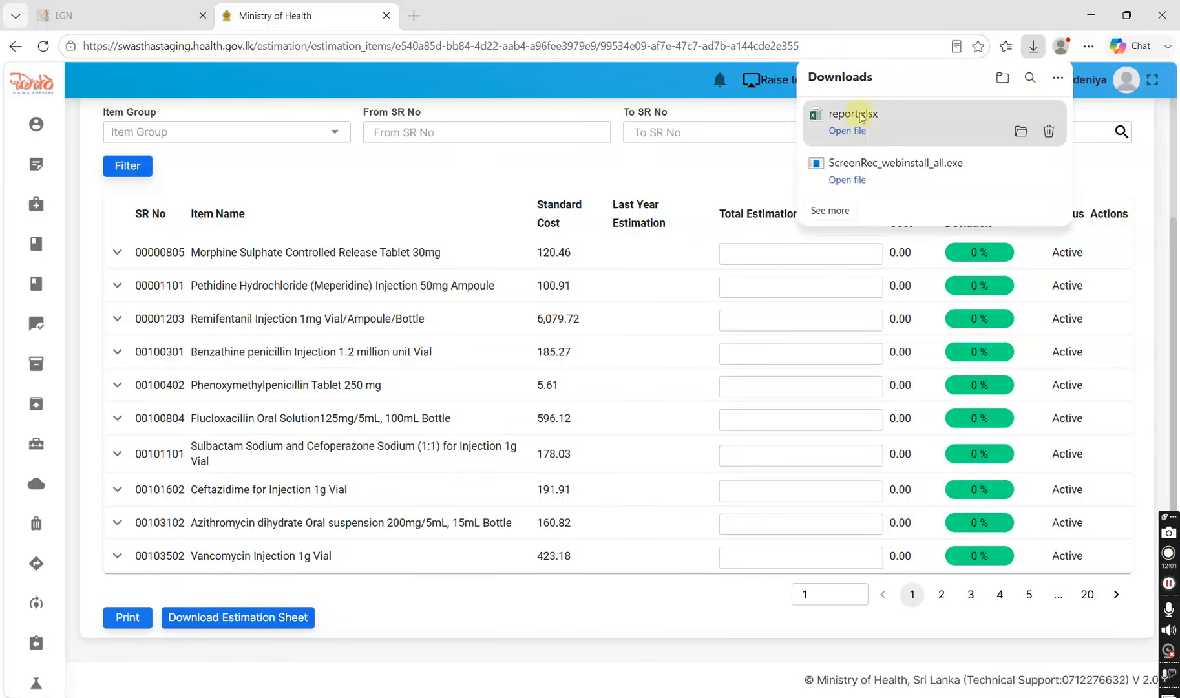
{"action": "left_click", "coordinate": [861, 115]}
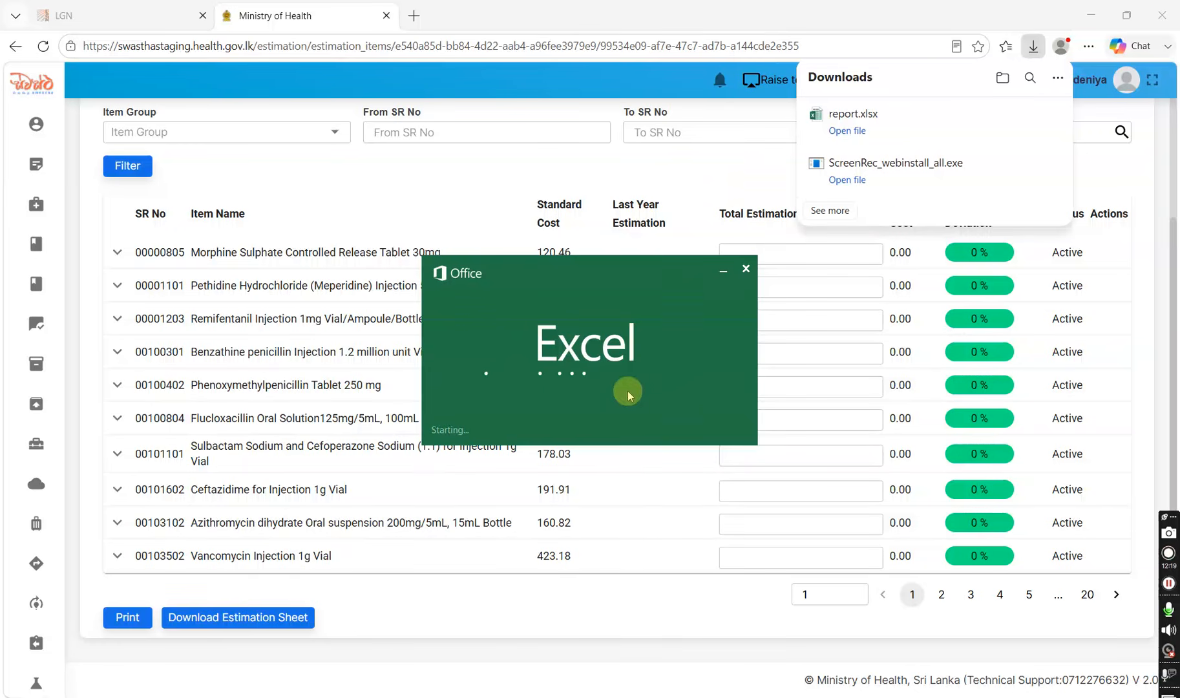
{"action": "left_click", "coordinate": [657, 338]}
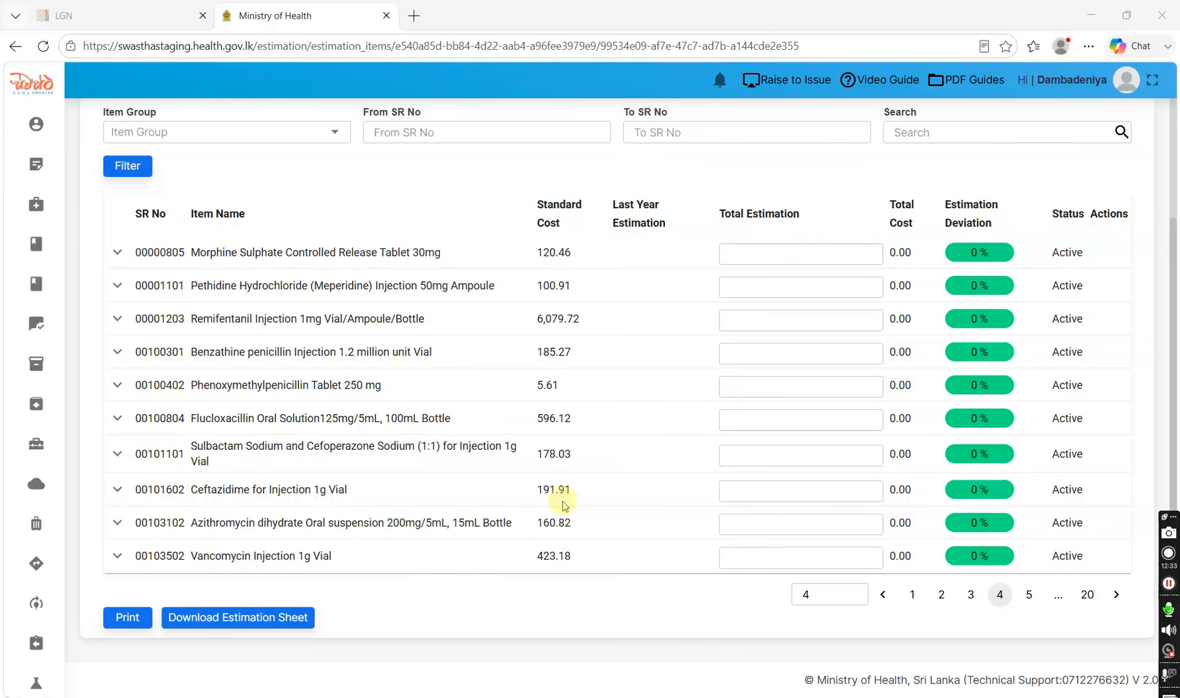
- Examine the print preview of the default items' blank estimation list across its pages and cancel printing
{"action": "left_click", "coordinate": [126, 618]}
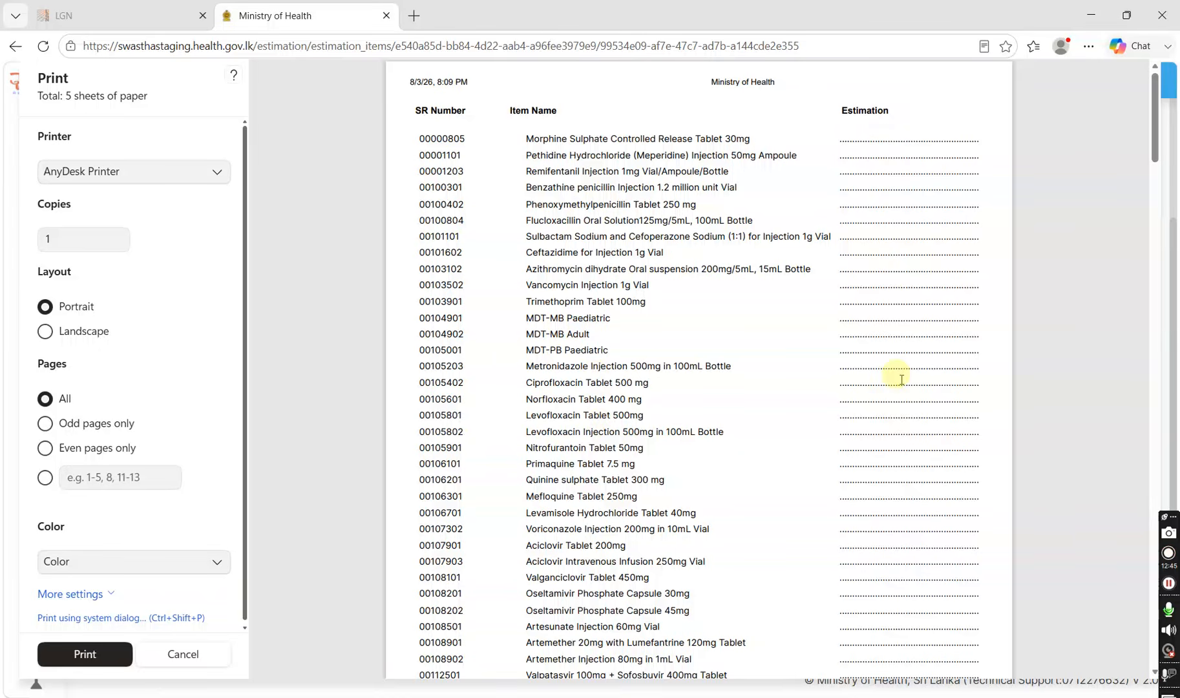
{"action": "scroll", "coordinate": [901, 366], "scroll_direction": "down", "scroll_amount": 10}
{"action": "scroll", "coordinate": [901, 380], "scroll_direction": "down", "scroll_amount": 20}
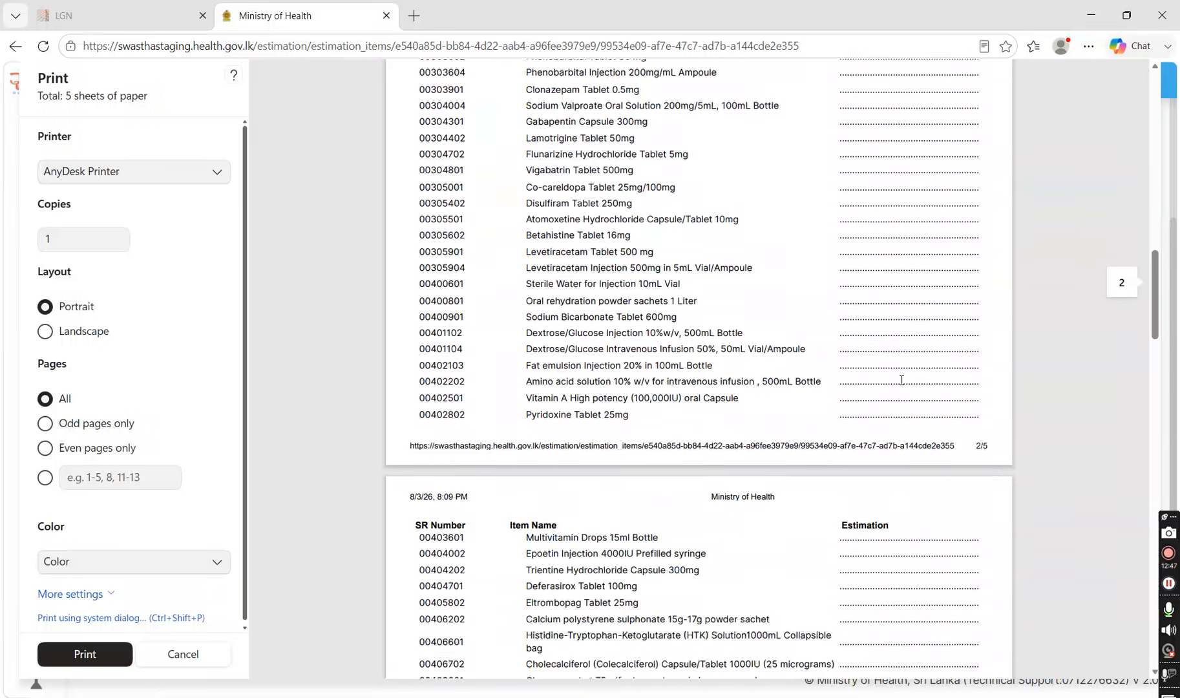
{"action": "scroll", "coordinate": [901, 380], "scroll_direction": "down", "scroll_amount": 10}
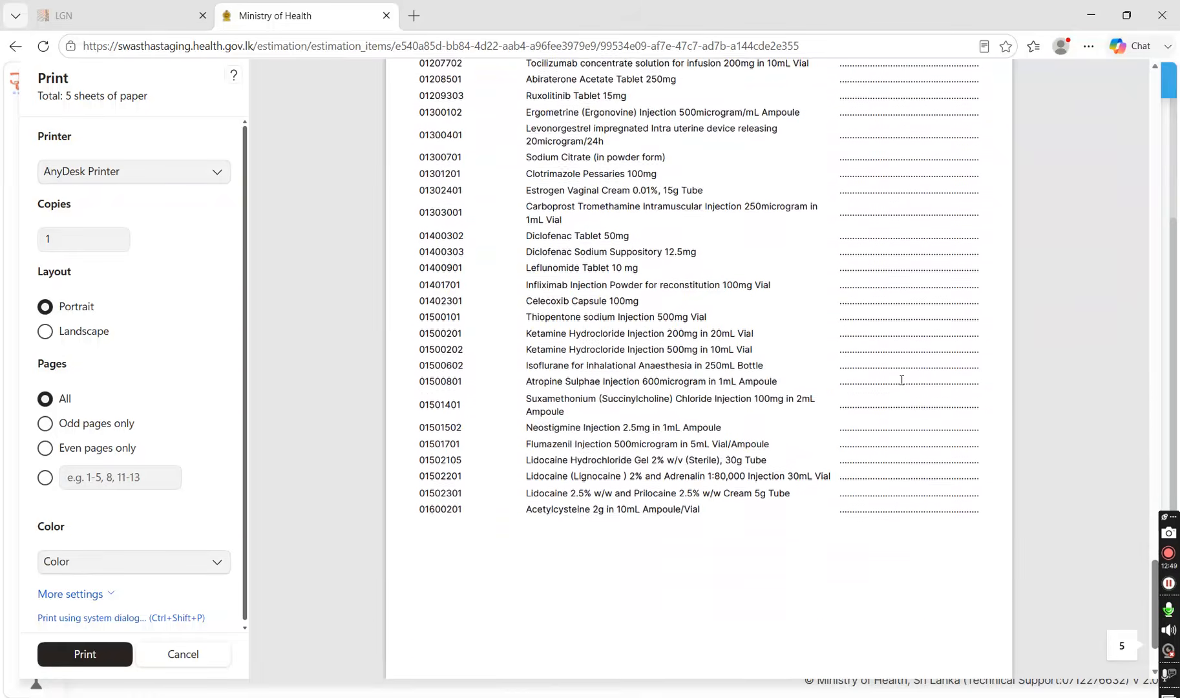
{"action": "scroll", "coordinate": [902, 380], "scroll_direction": "up", "scroll_amount": 15}
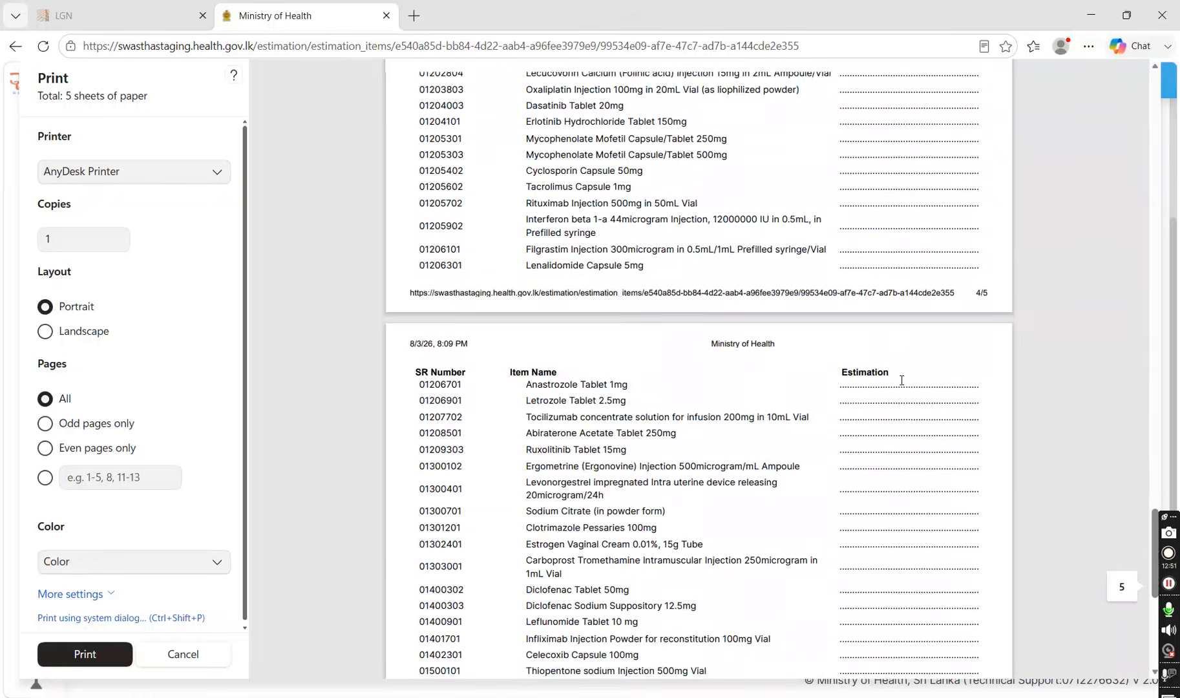
{"action": "scroll", "coordinate": [901, 380], "scroll_direction": "up", "scroll_amount": 4}
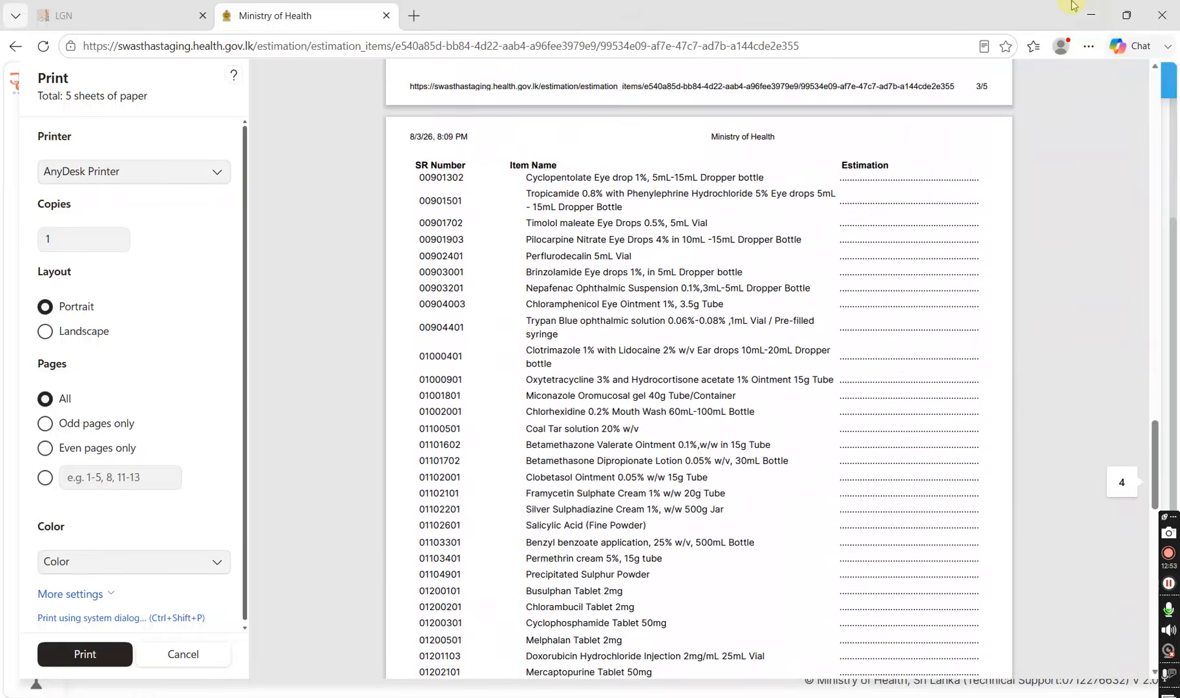
{"action": "left_click", "coordinate": [183, 654]}
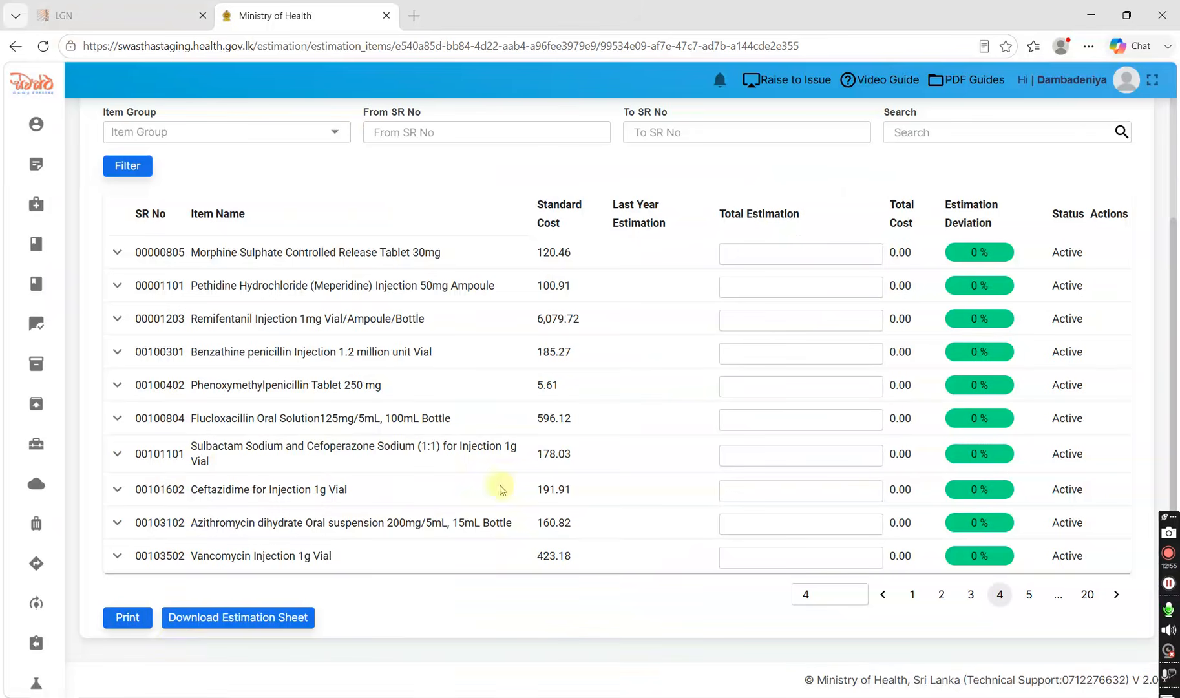
- Return from the default items to the list of estimated items
{"action": "scroll", "coordinate": [763, 608], "scroll_direction": "up", "scroll_amount": 1}
{"action": "scroll", "coordinate": [764, 608], "scroll_direction": "up", "scroll_amount": 2}
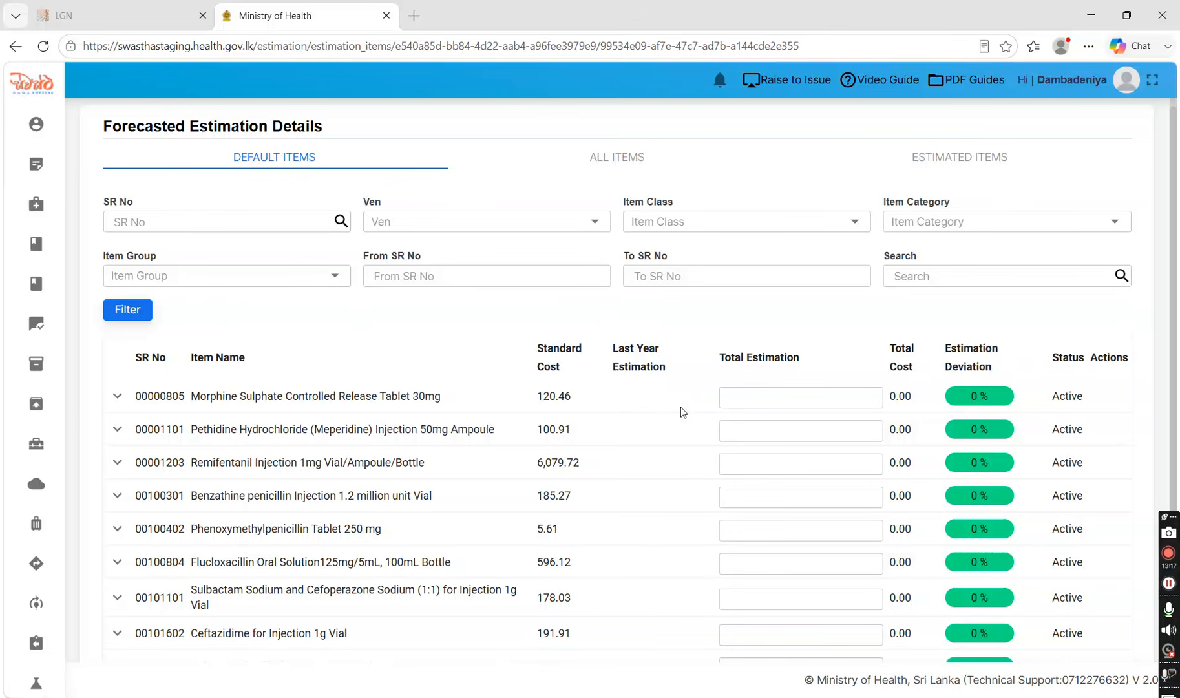
{"action": "left_click", "coordinate": [918, 171]}
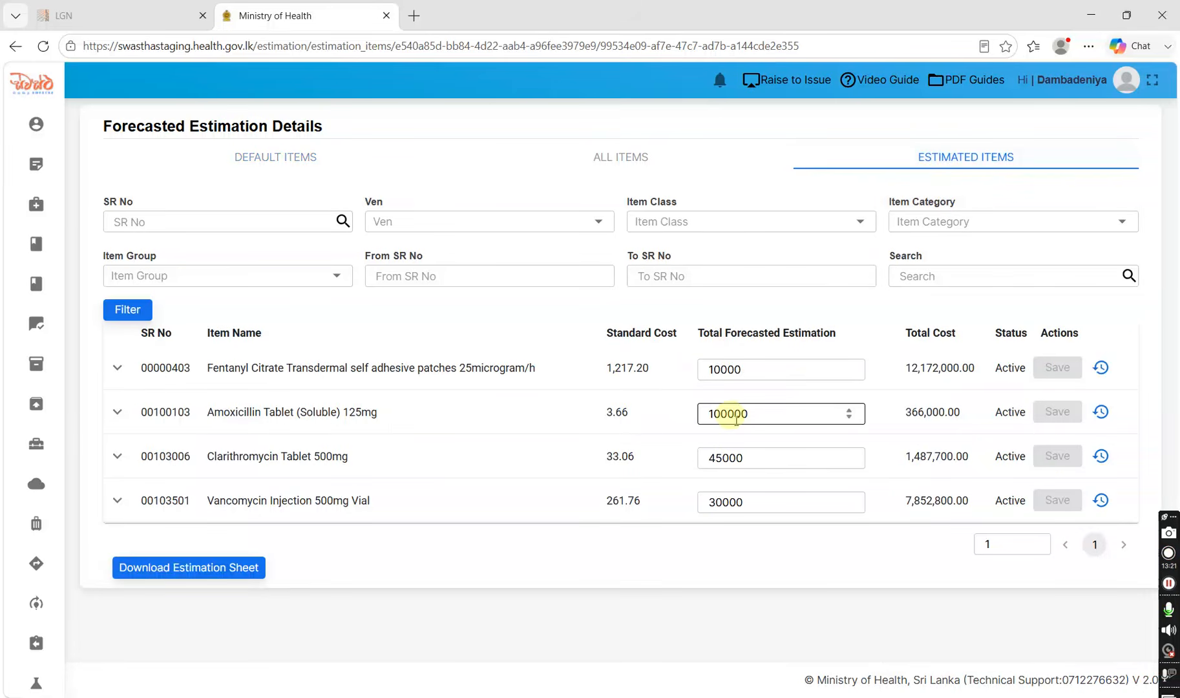